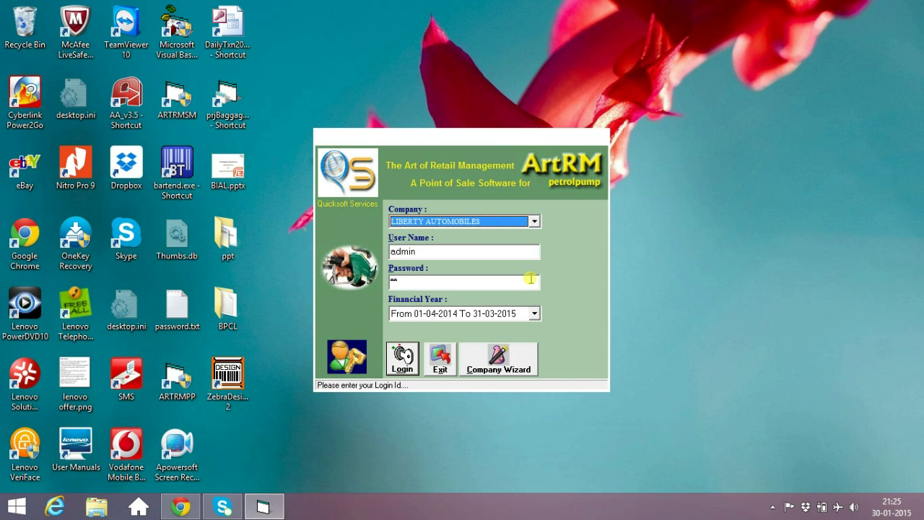
Log in to the LIBERTY AUTOMOBILES company as admin and agree to the evaluation licence
key(Return)
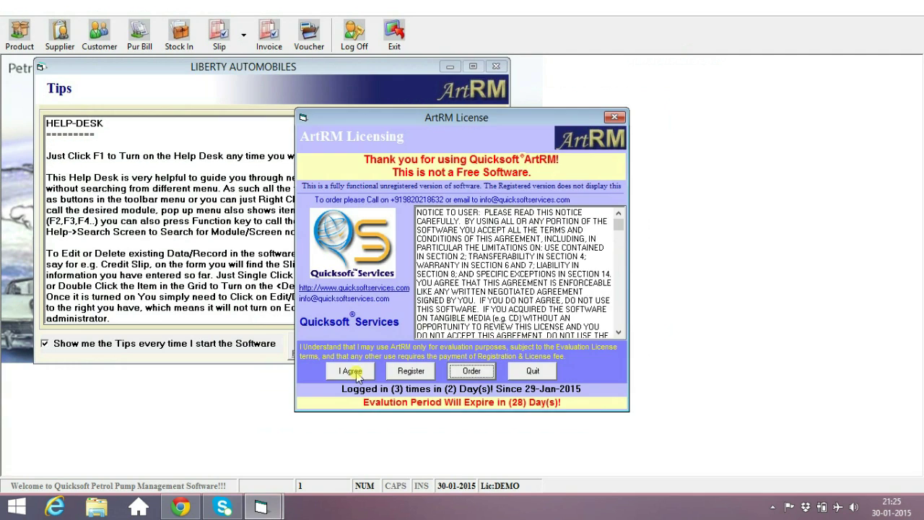
click(351, 371)
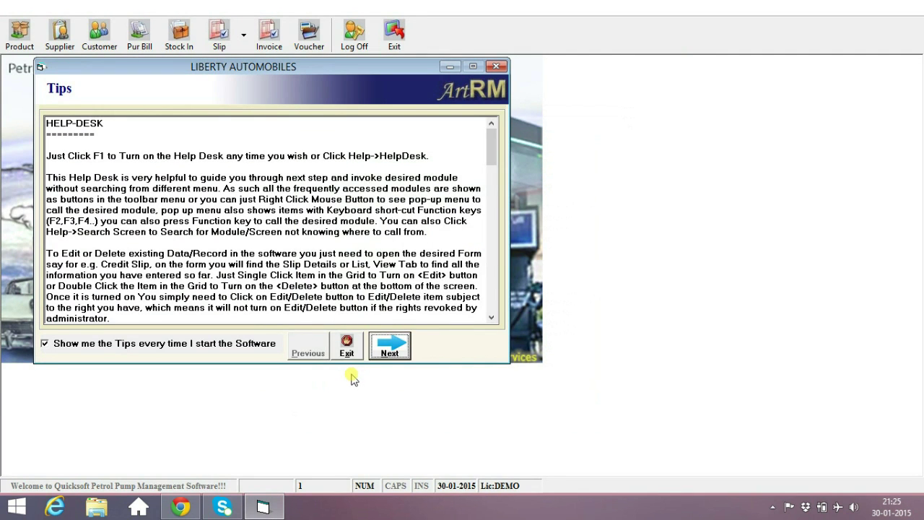
Advance the tips to the daily transaction chronology and read the guidance for load entry, meter reading and credit slips
click(397, 351)
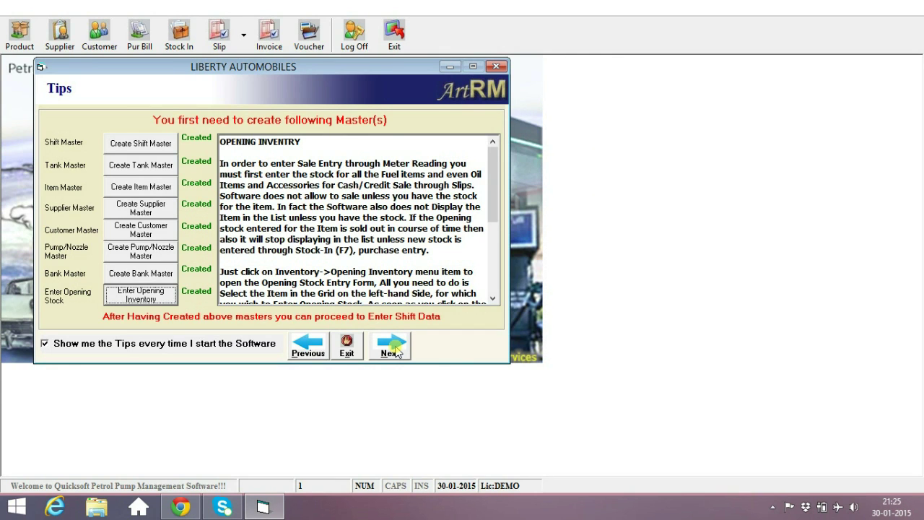
click(397, 351)
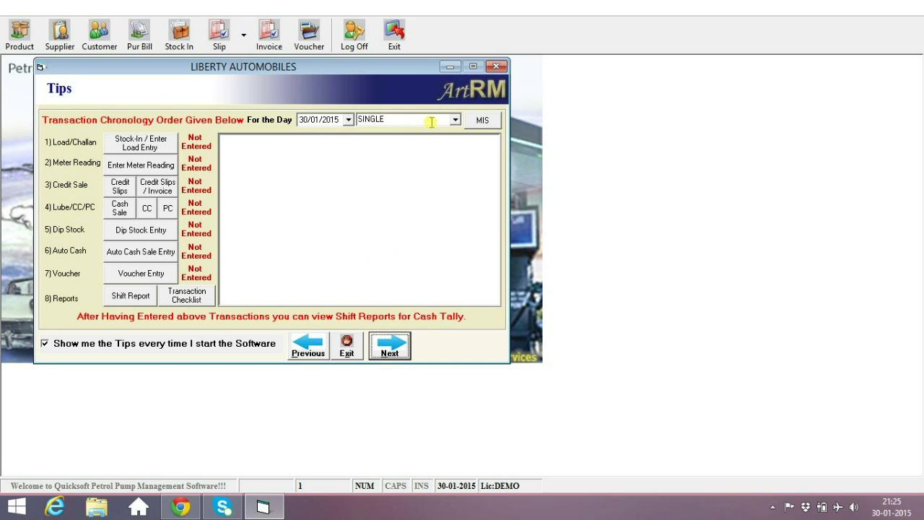
click(141, 142)
click(137, 251)
click(140, 164)
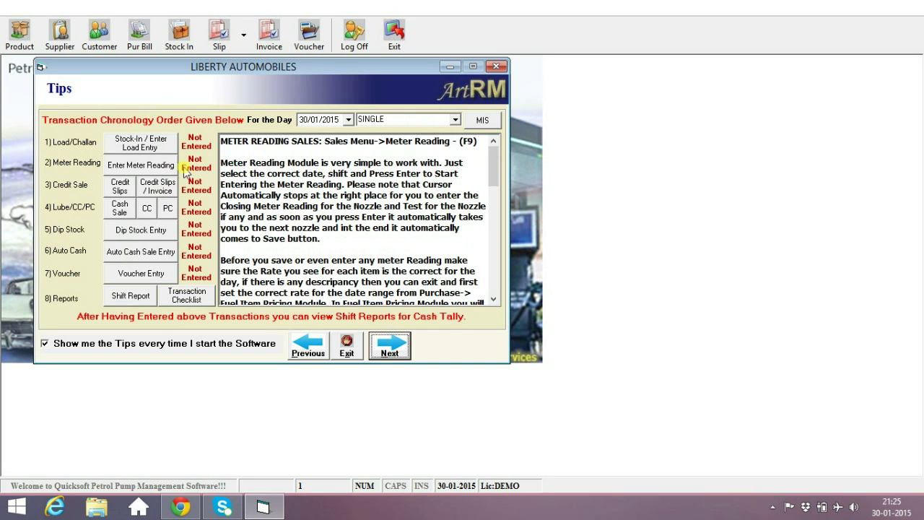
click(160, 145)
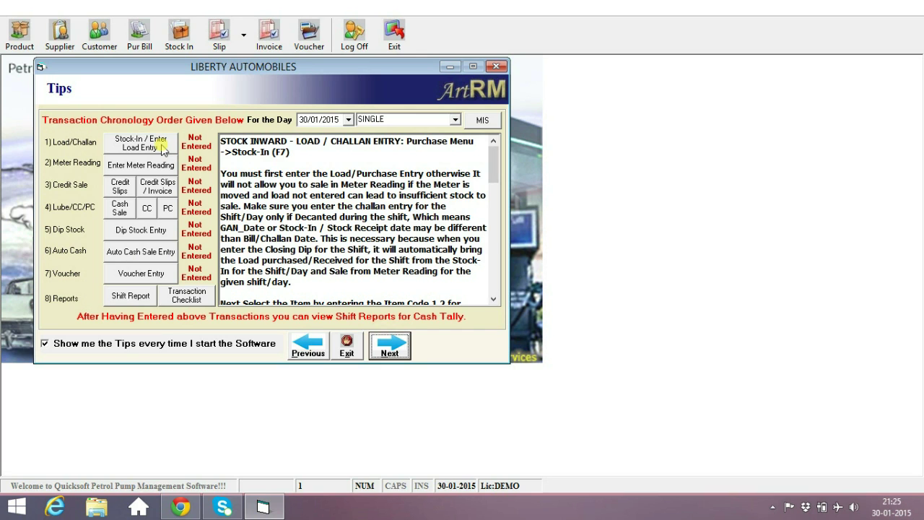
click(153, 165)
click(144, 184)
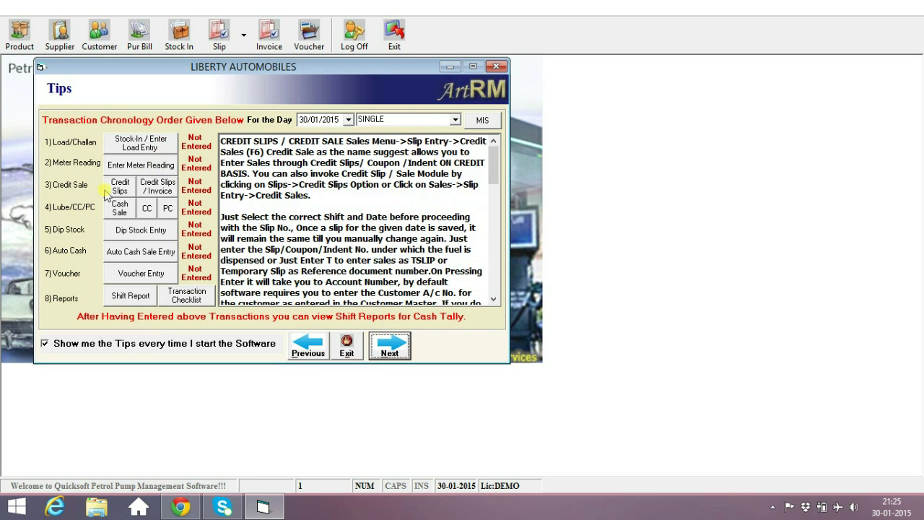
mouse_move(146, 209)
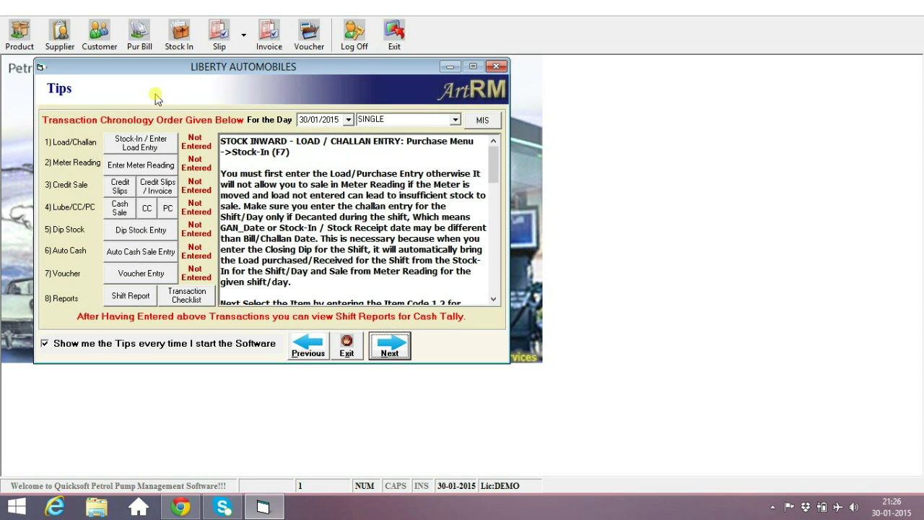
Set the CASH ledger's current-year opening balance to 21000 and check it in the Daily MIS
click(481, 120)
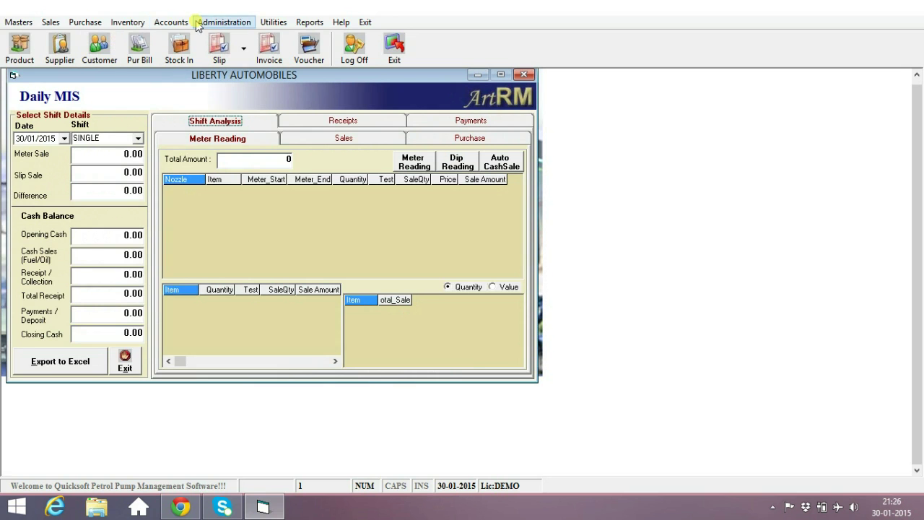
click(172, 22)
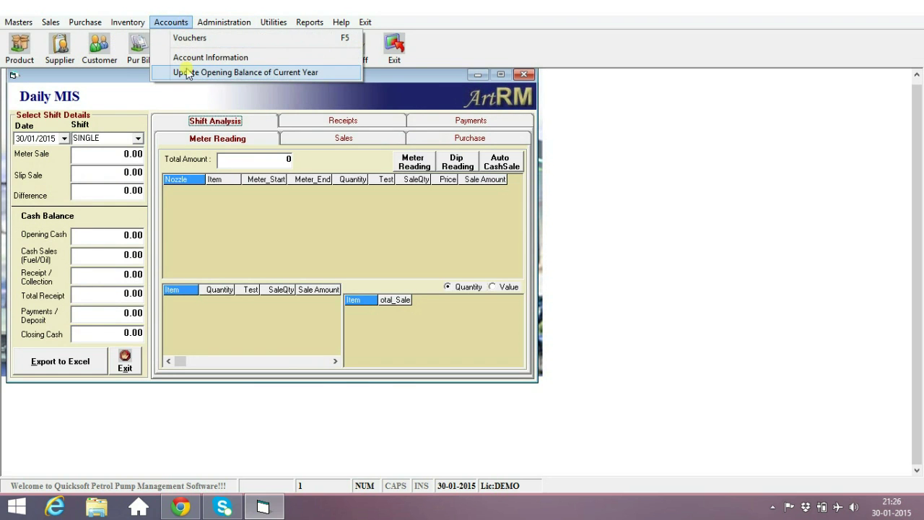
click(185, 70)
click(337, 164)
key(BackSpace)
key(BackSpace)
key(BackSpace)
key(BackSpace)
text(21000)
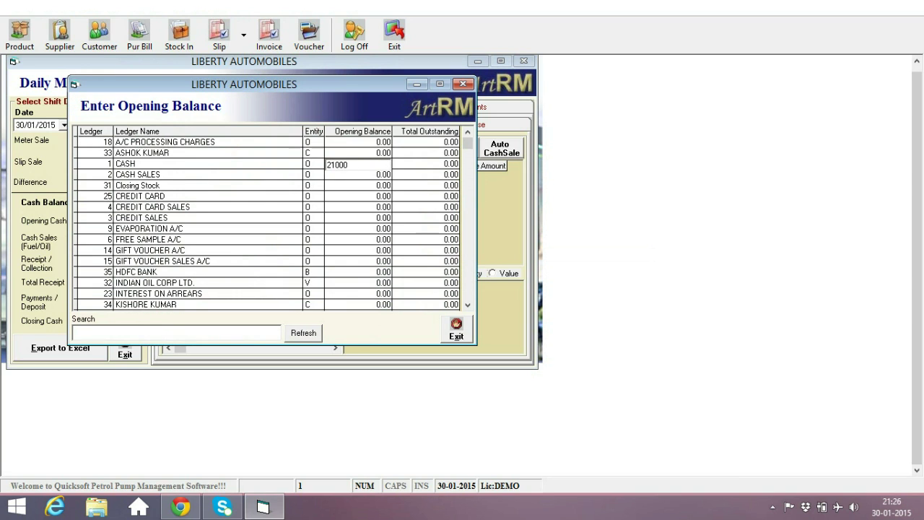
key(Return)
click(456, 329)
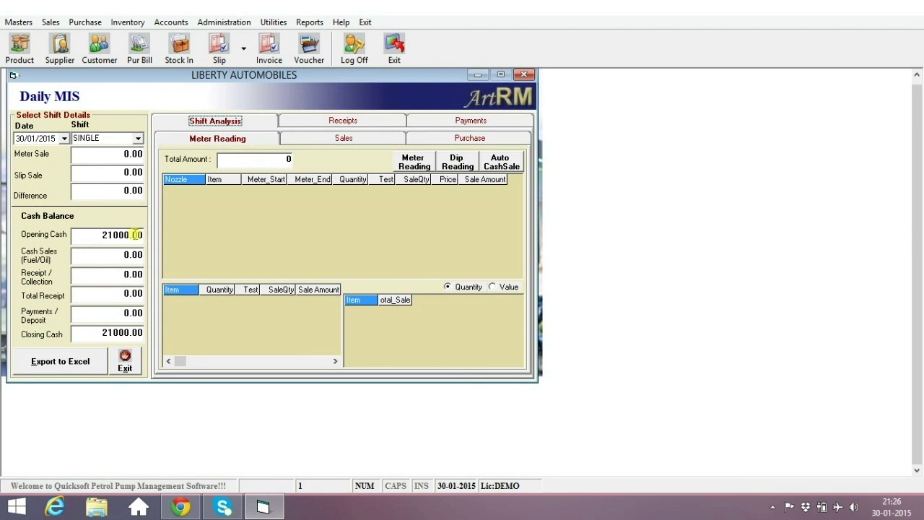
click(124, 360)
Start a stock-in load entry for INDIAN OIL CORP LTD. with challan number 54574574, keeping the default challan and bill dates
click(154, 143)
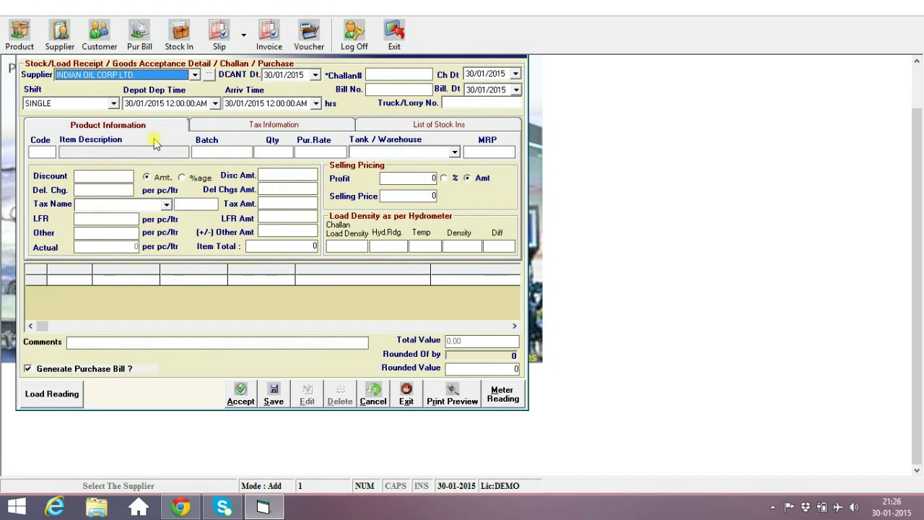
key(Return)
text(54574574)
key(Return)
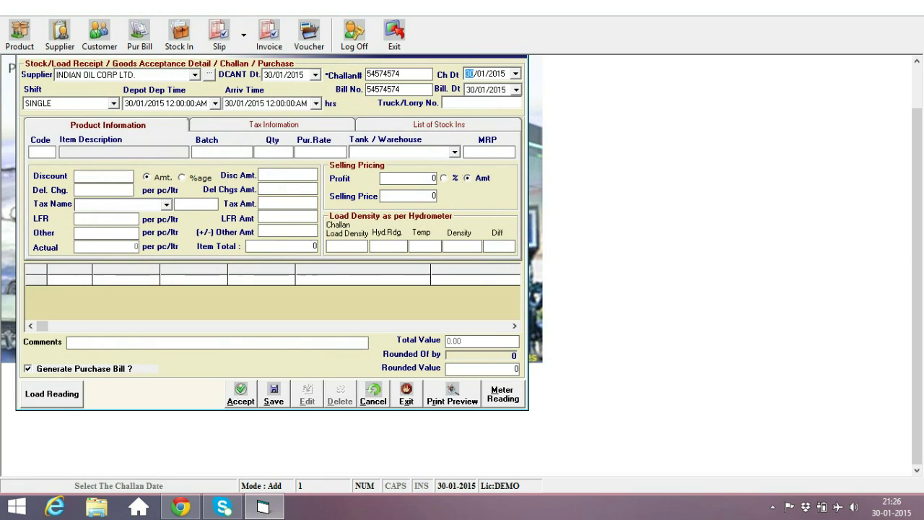
key(Return)
key(Return)
key(Return)
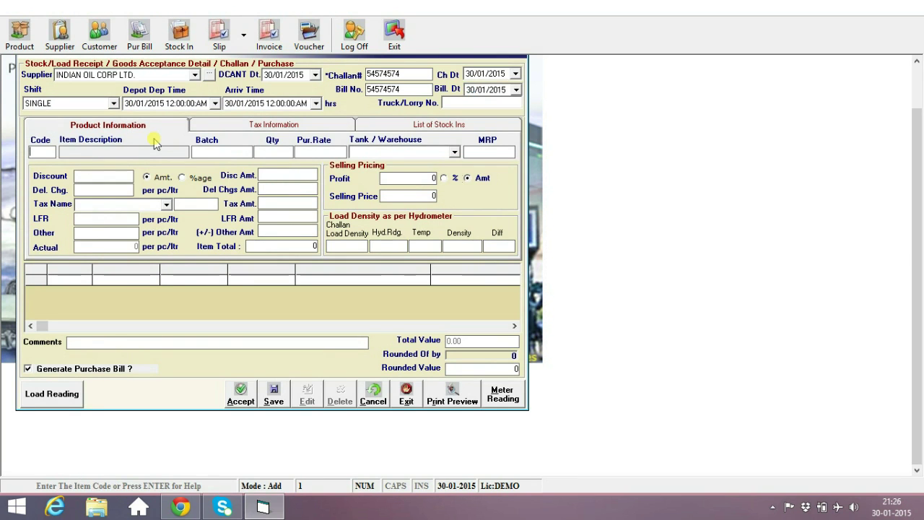
Enter item code 1 (HSD) on the load entry with a quantity of 5000 litres
text(1)
key(Return)
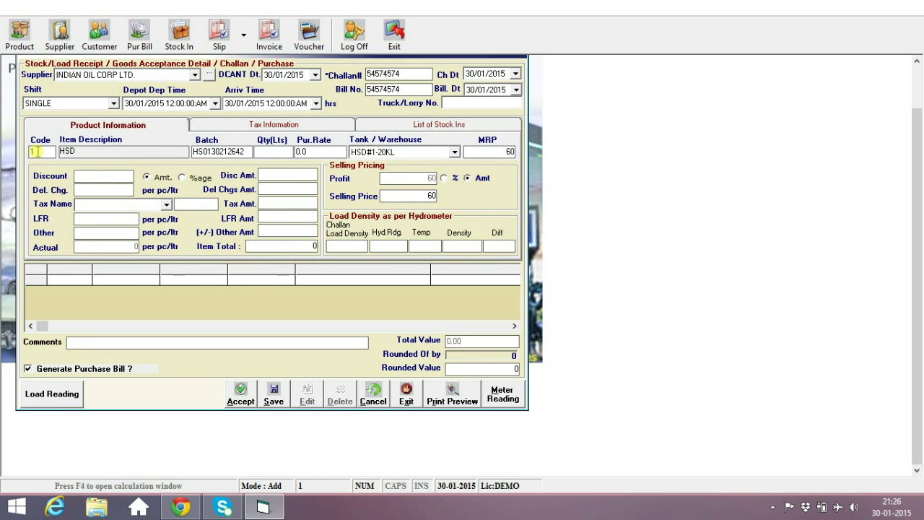
drag(37, 152, 21, 166)
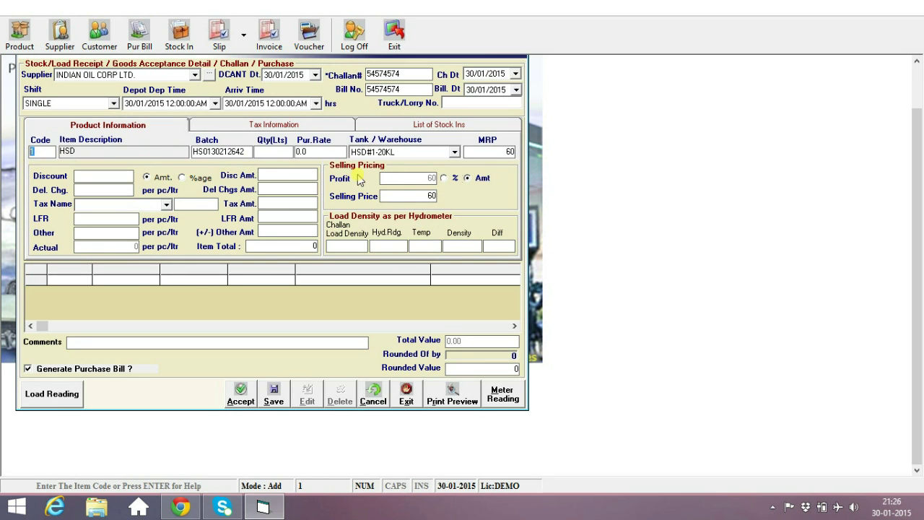
click(258, 154)
text(5000)
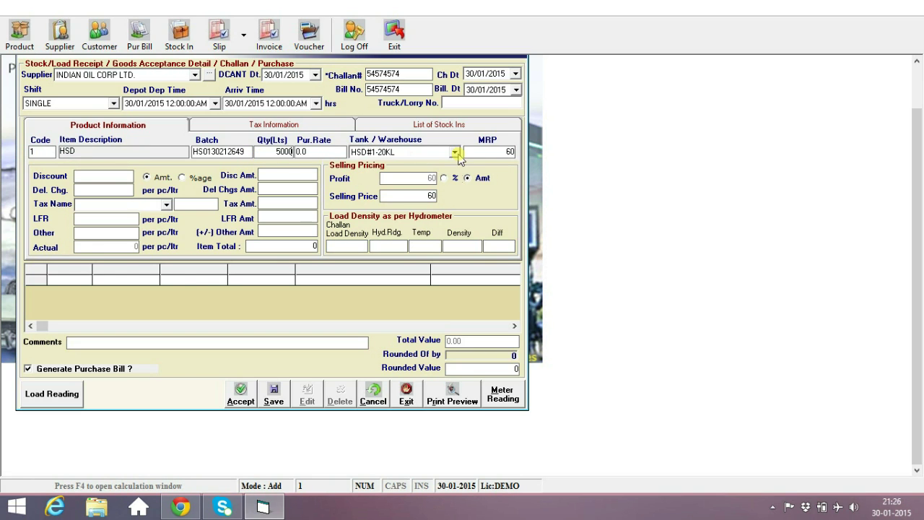
Try a purchase rate of 58 and item totals of 287000 and 295000 for the HSD line
click(312, 152)
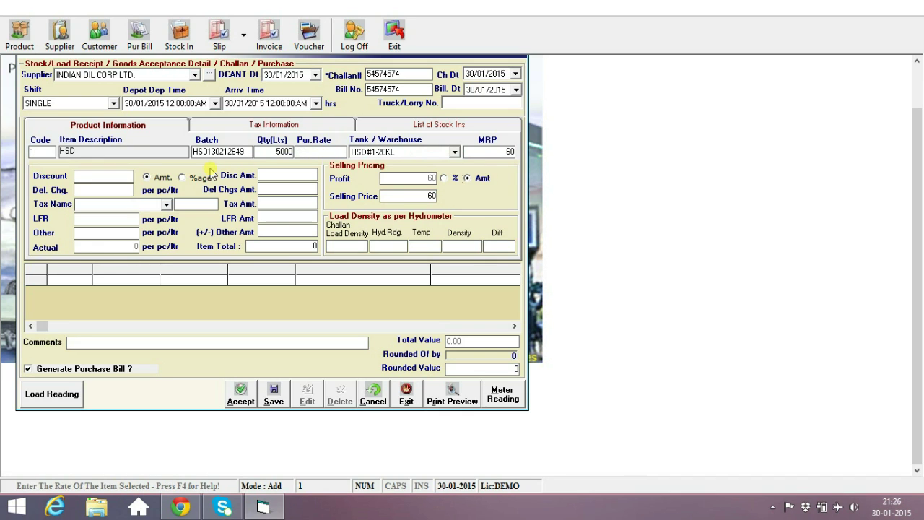
text(58)
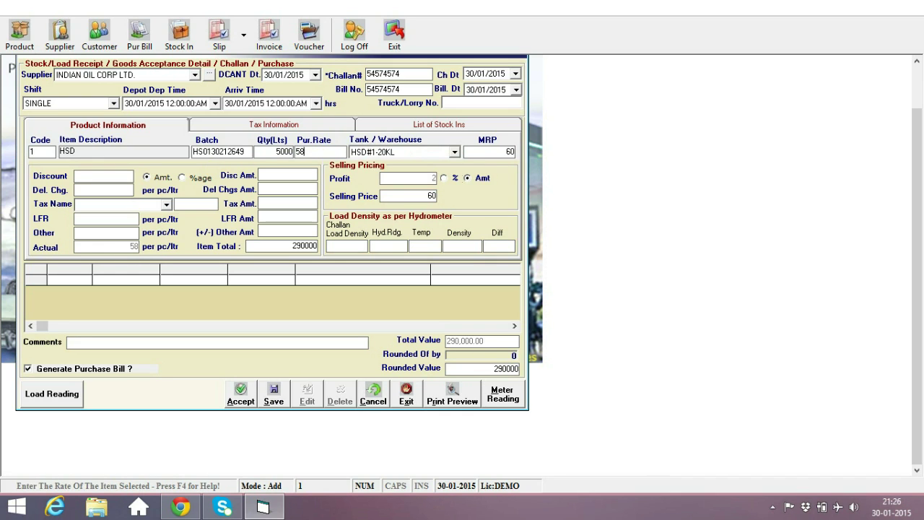
click(297, 247)
double_click(297, 247)
text(287000)
key(Return)
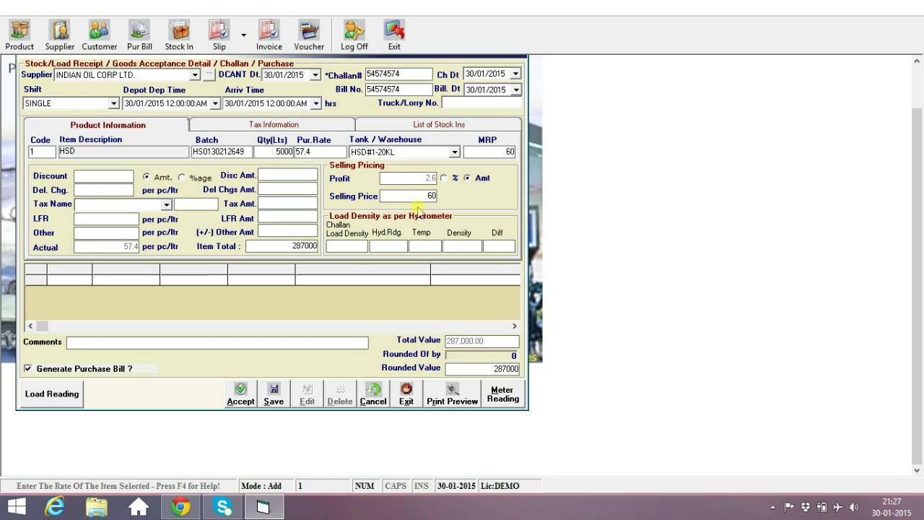
drag(292, 246, 394, 262)
text(295000)
key(Return)
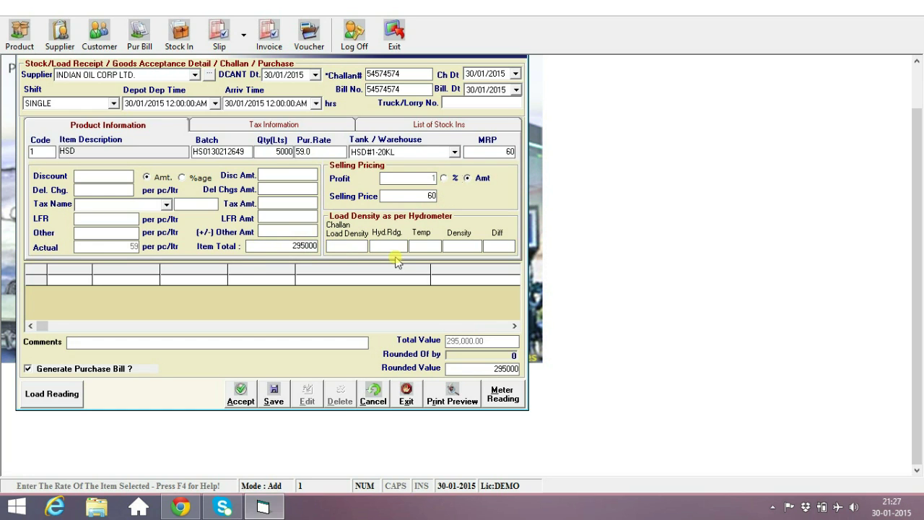
Set the HSD item total to 291000 and accept the line into the load
drag(274, 248, 406, 262)
text(291000)
key(Return)
click(240, 397)
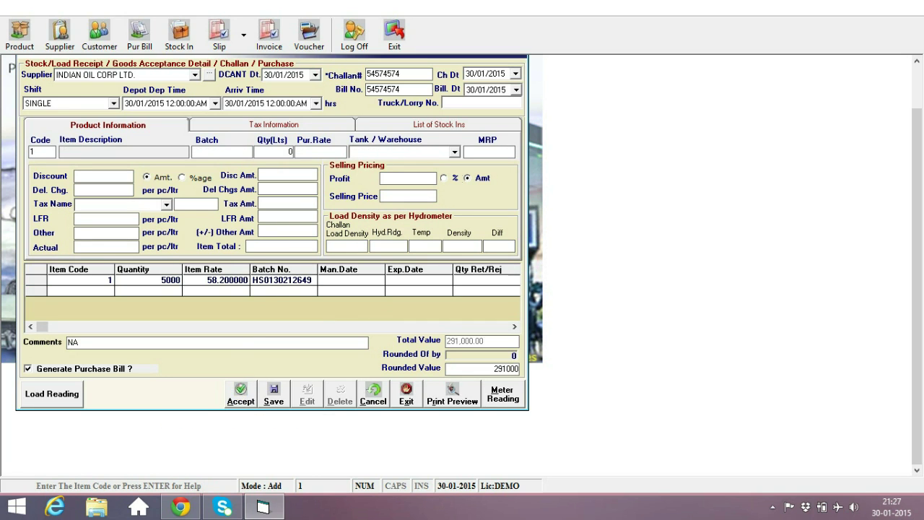
Add a second HSD line with item code 1, 5000 litres, purchase rate 58.2 and tank HSD#2-16KL
key(Return)
text(5000)
key(Return)
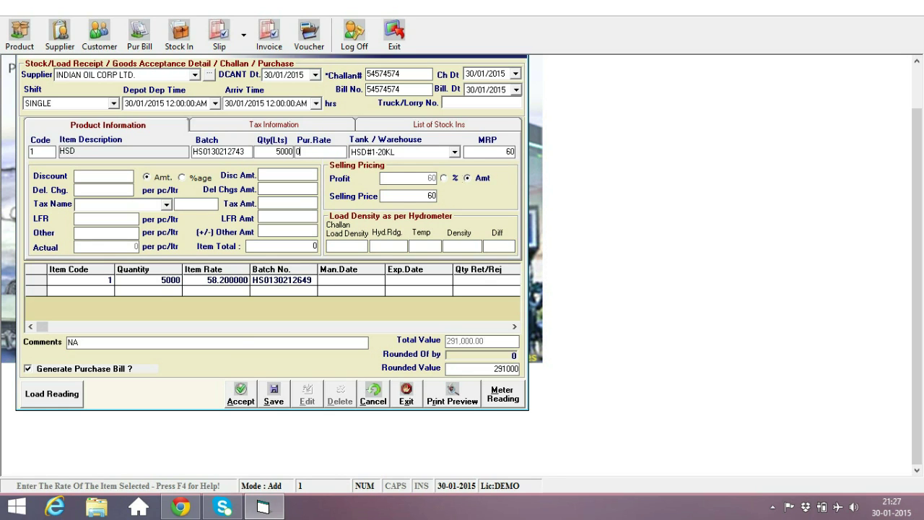
key(BackSpace)
text(58.2)
key(Tab)
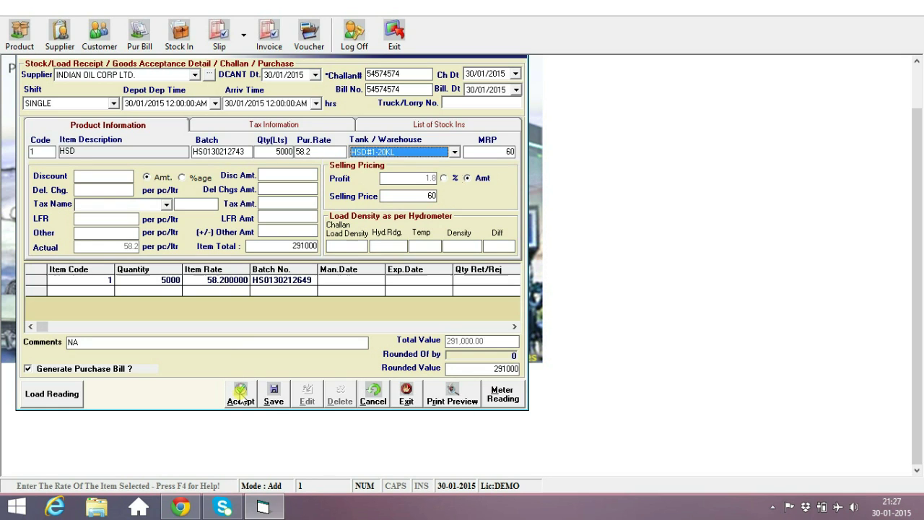
click(456, 151)
click(406, 191)
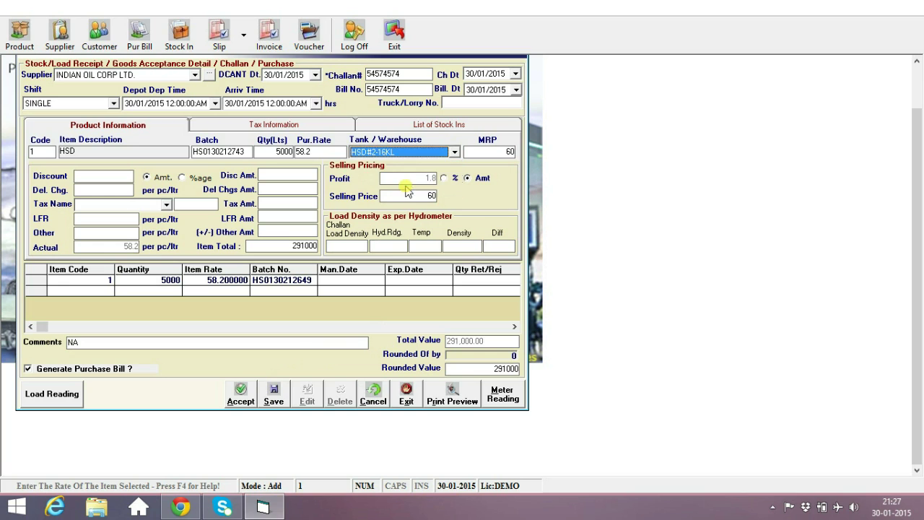
click(242, 399)
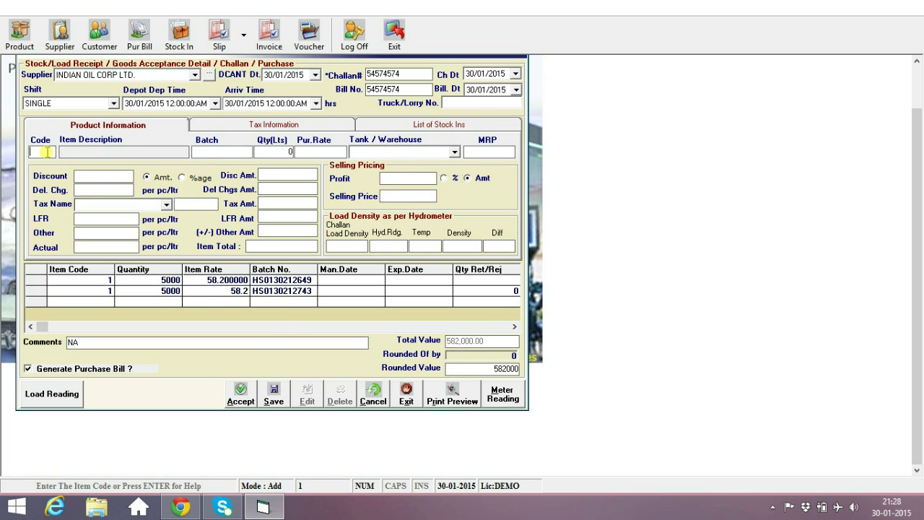
Add an MS line with a quantity of 10000 litres and a purchase rate of 68
key(Return)
click(445, 217)
double_click(446, 216)
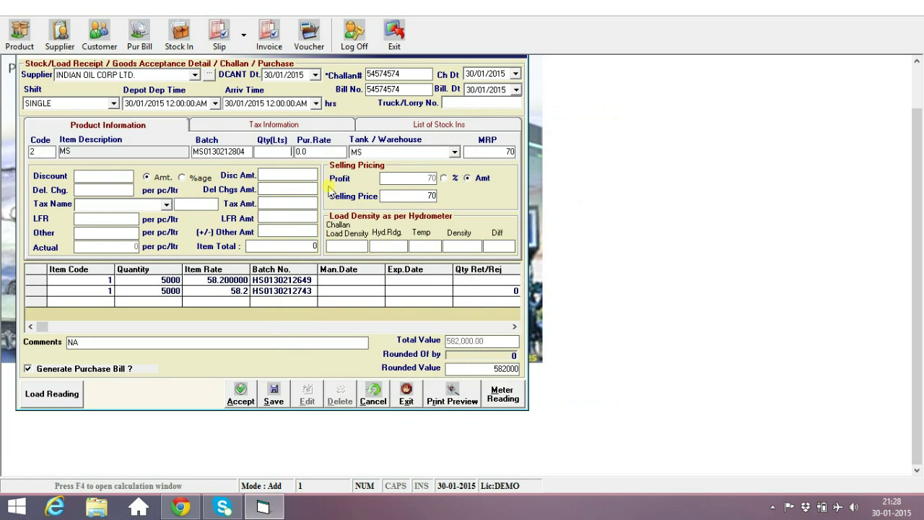
text(58.2)
text(0000)
key(Return)
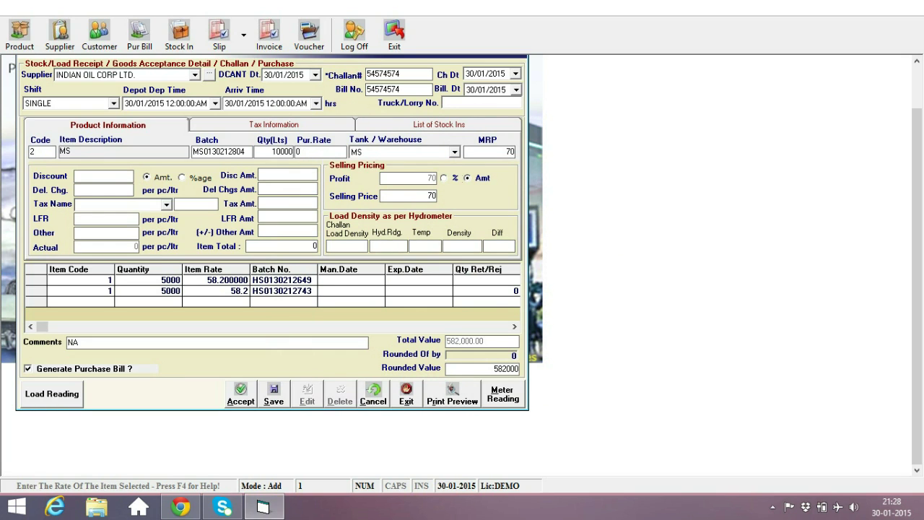
key(BackSpace)
text(8)
key(Return)
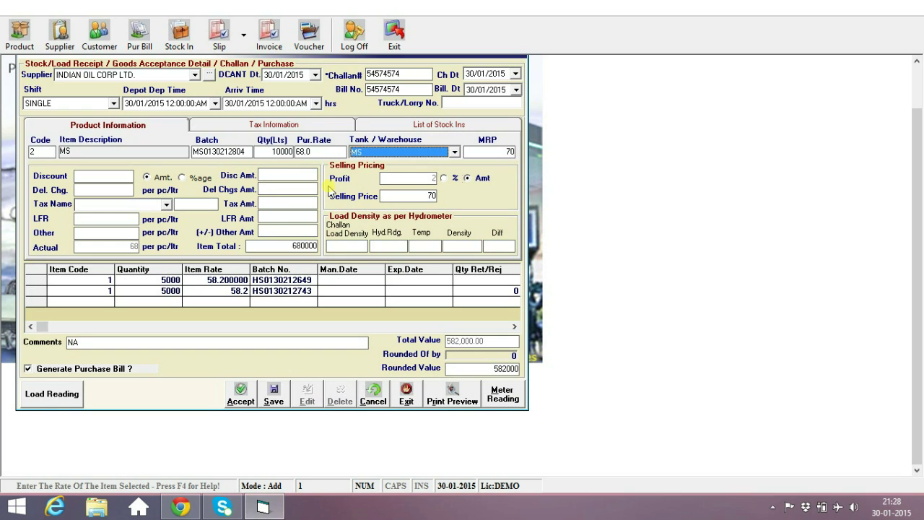
click(242, 395)
Save the load entry with the purchase price updated to 58.2 and without Dip/Meter readings, closing the form
click(273, 399)
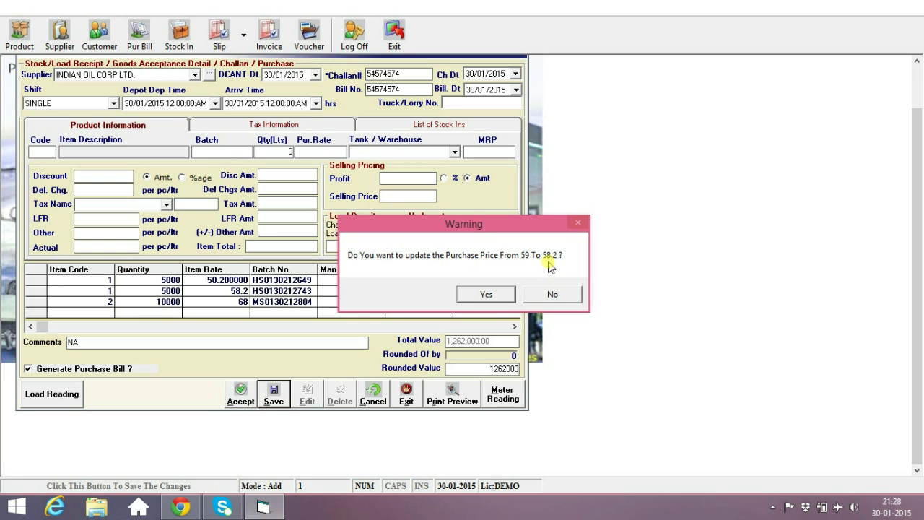
drag(509, 230, 704, 240)
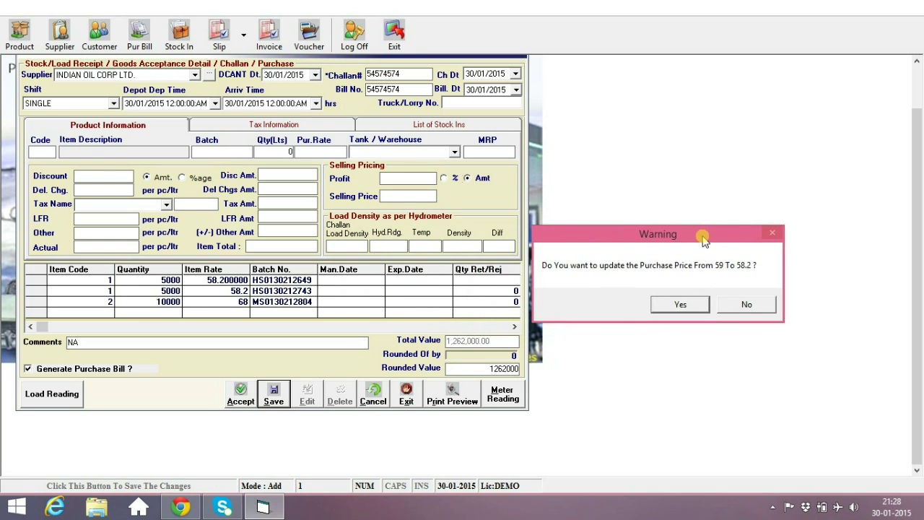
click(692, 304)
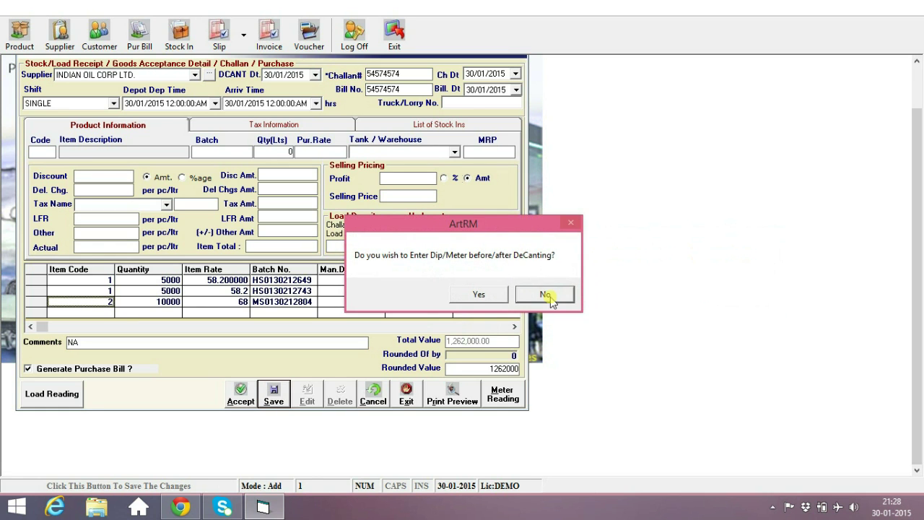
click(545, 295)
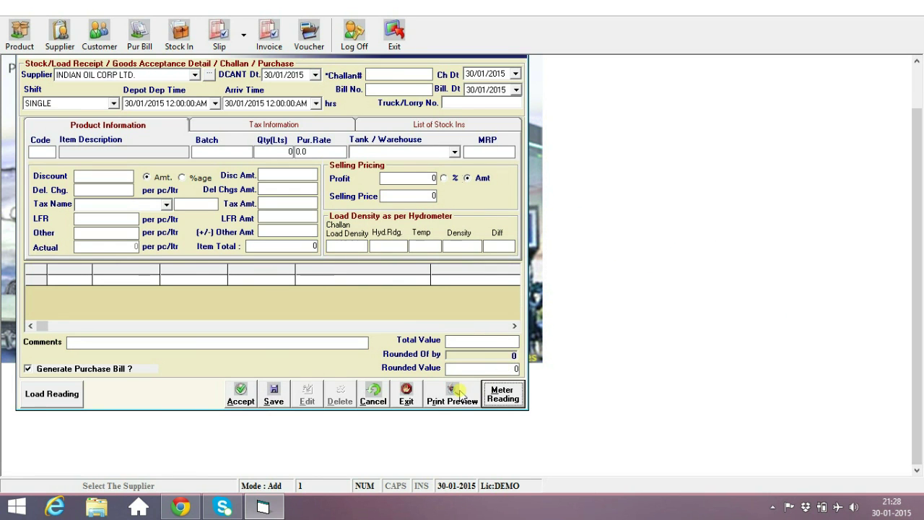
click(405, 394)
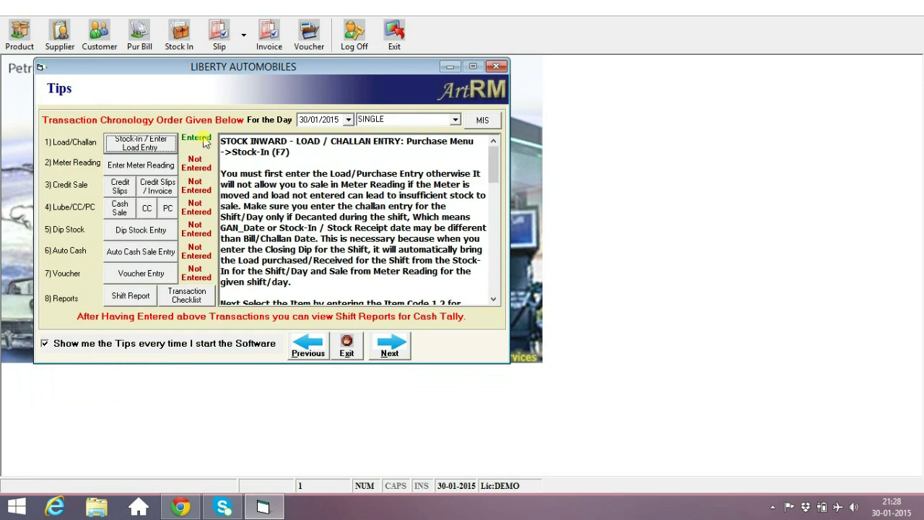
Open the meter reading entry for the SINGLE shift on 30/01/2015 and insert the pumps
click(149, 166)
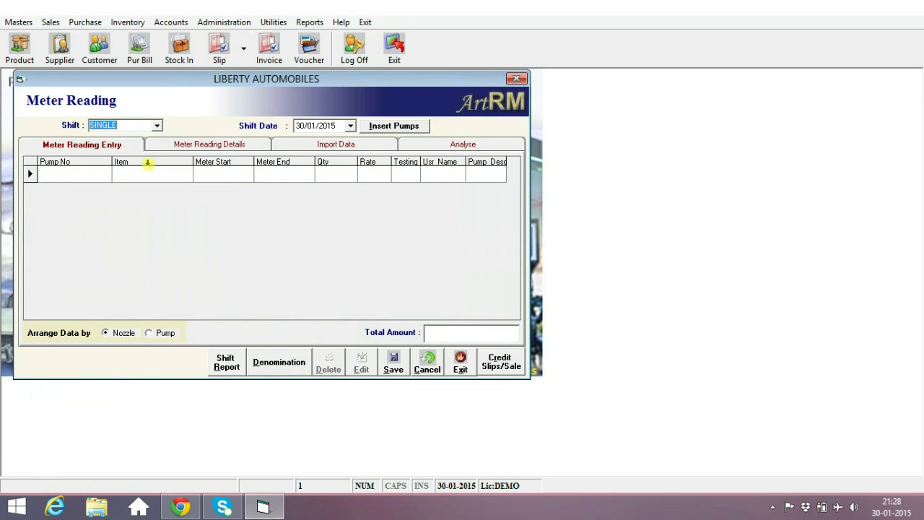
key(Return)
key(Return)
key(Return)
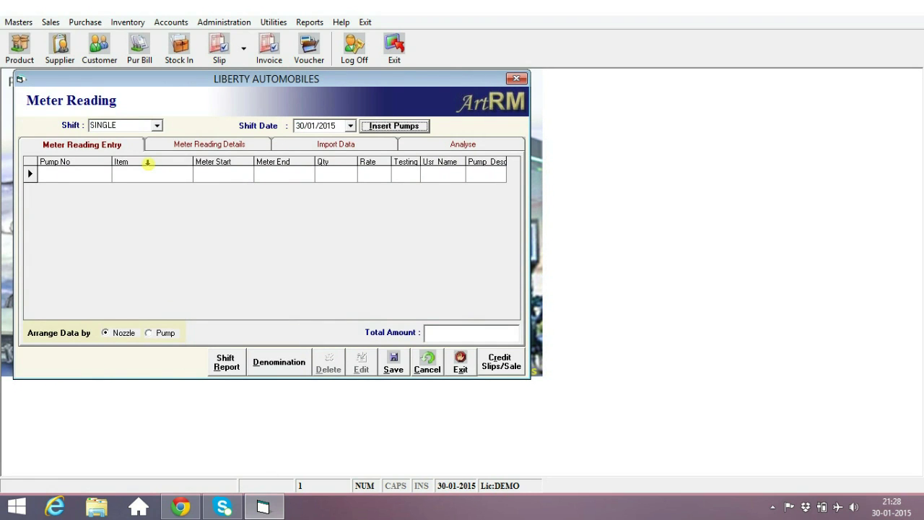
key(Return)
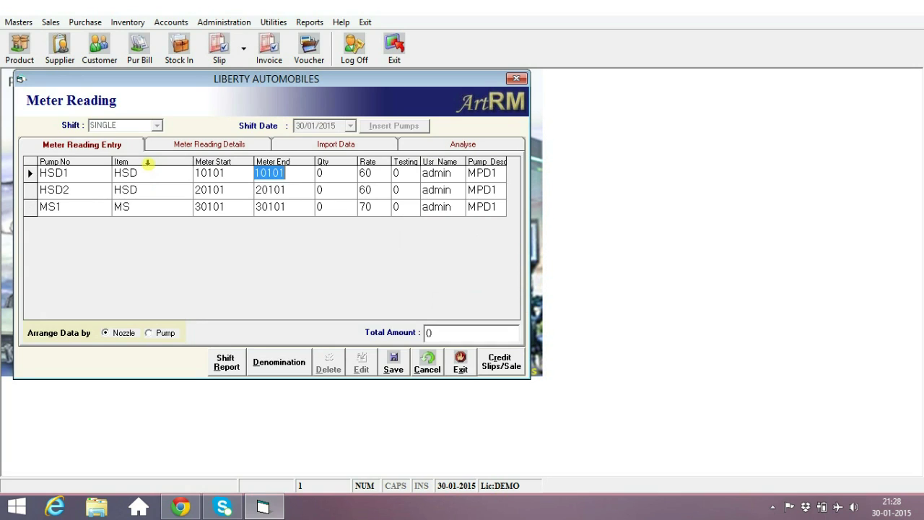
Enter closing meter readings of 10501 for HSD1, 20601 for HSD2 and 30701 for MS1, then save and close the form
text(10501)
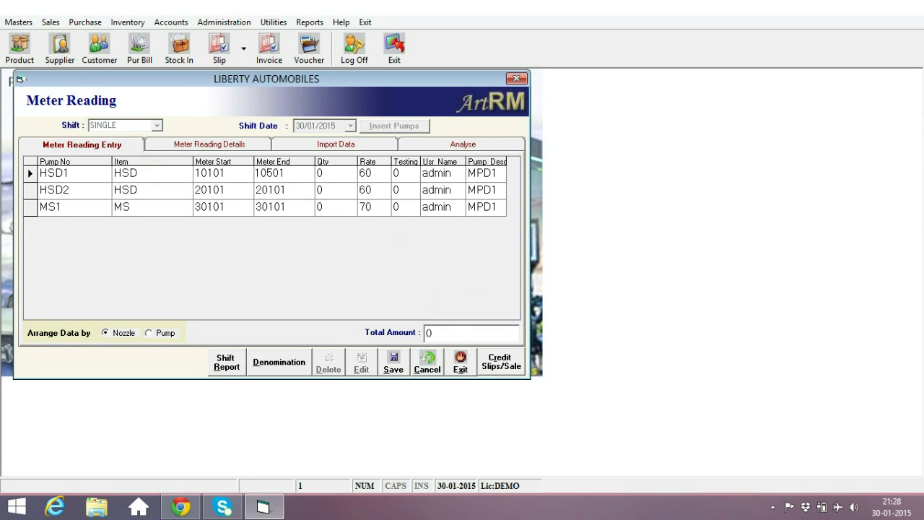
key(Return)
key(Return)
text(20601)
key(Return)
key(Return)
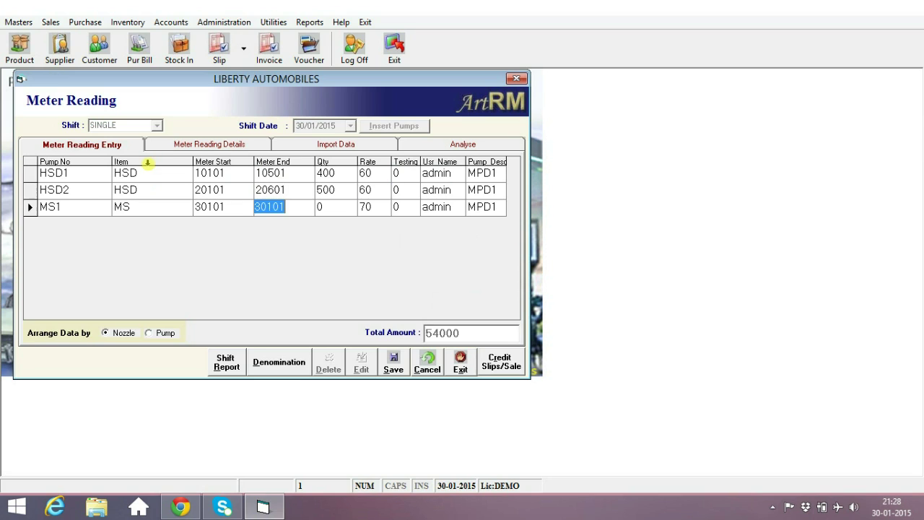
text(30701)
key(Return)
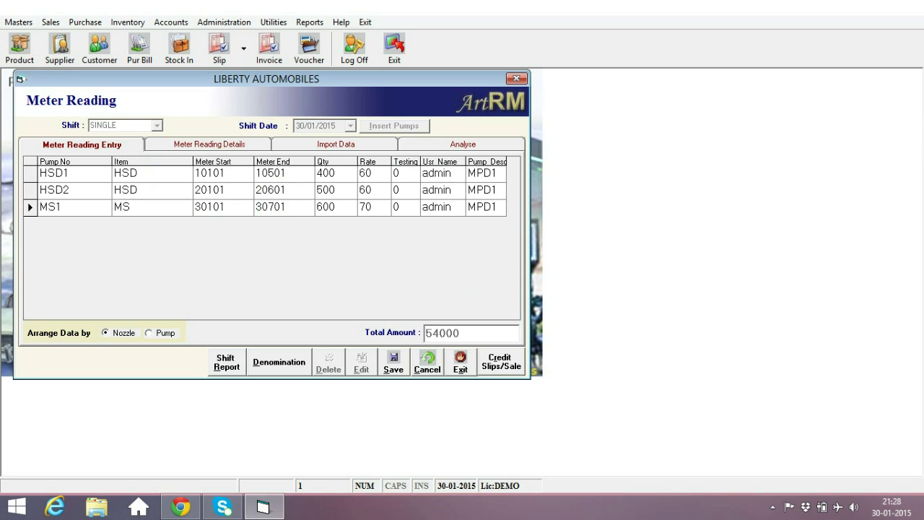
key(Return)
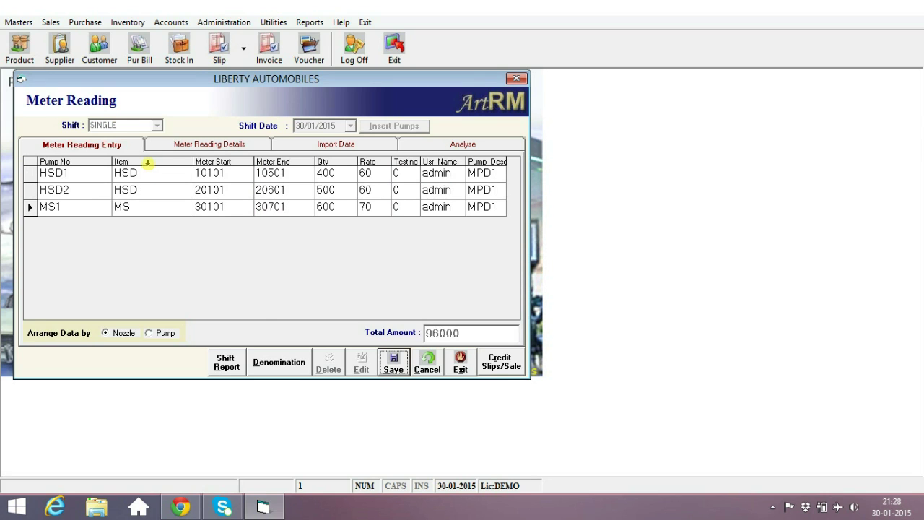
key(Return)
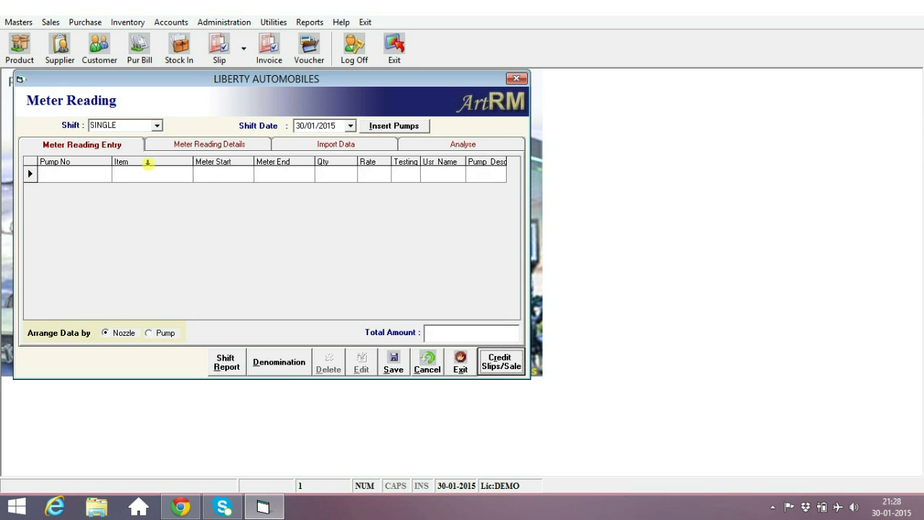
click(460, 363)
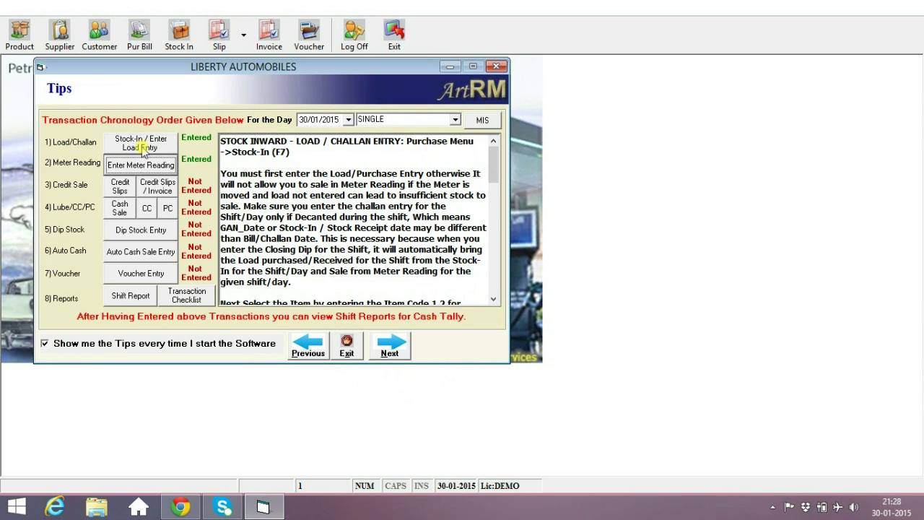
Examine the shift's meter sale in the daily MIS for 30/01/2015 and close it
click(481, 121)
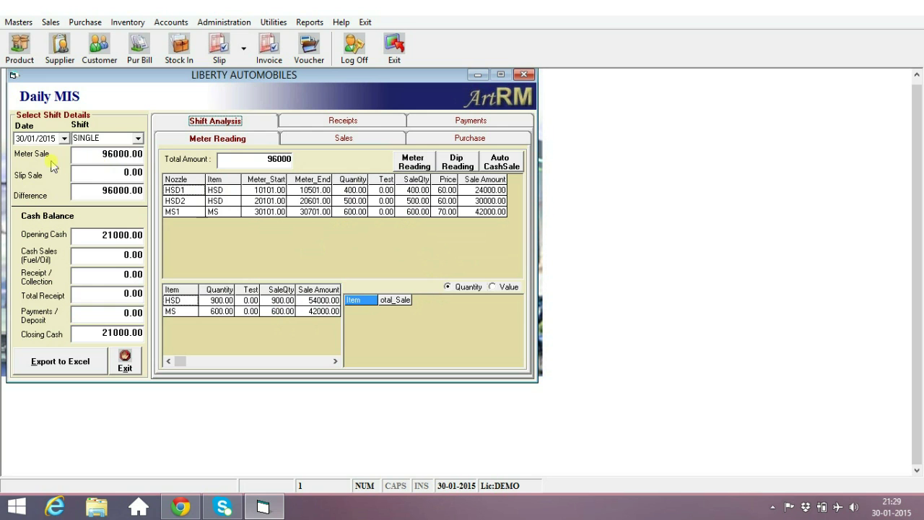
click(95, 156)
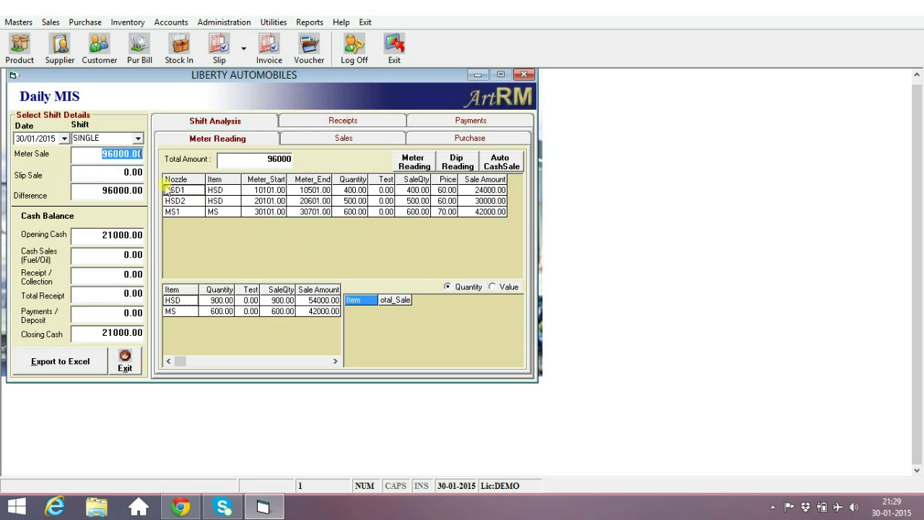
click(127, 361)
Start credit slip 123 for the first listed customer and create vehicle 5566 for that account
click(122, 187)
text(1)
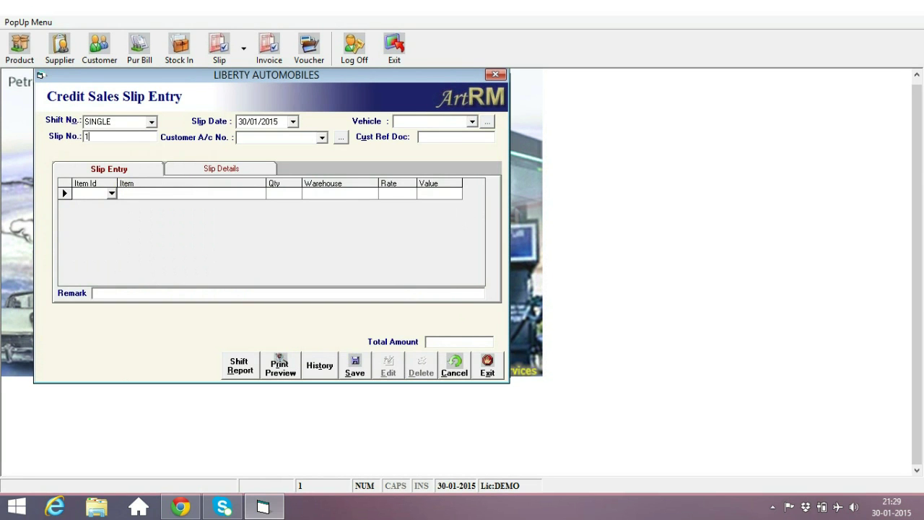
key(Return)
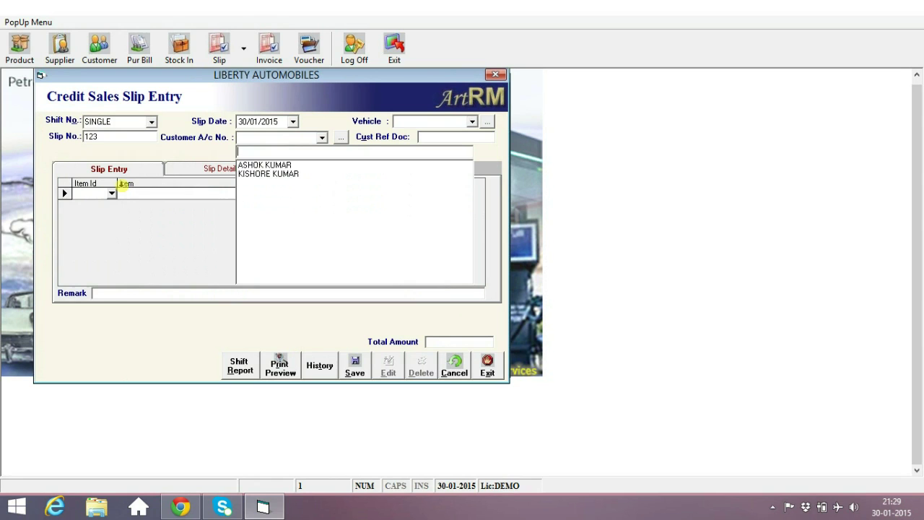
key(Down)
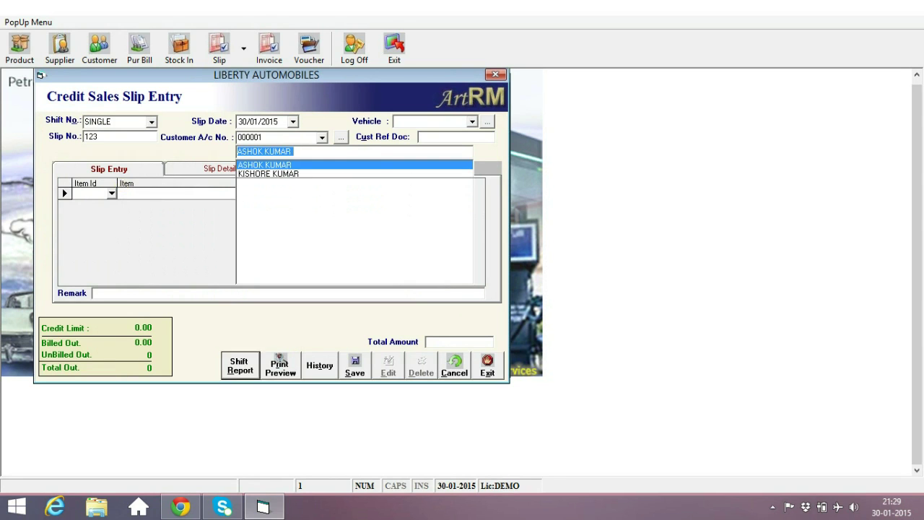
key(Return)
text(5566)
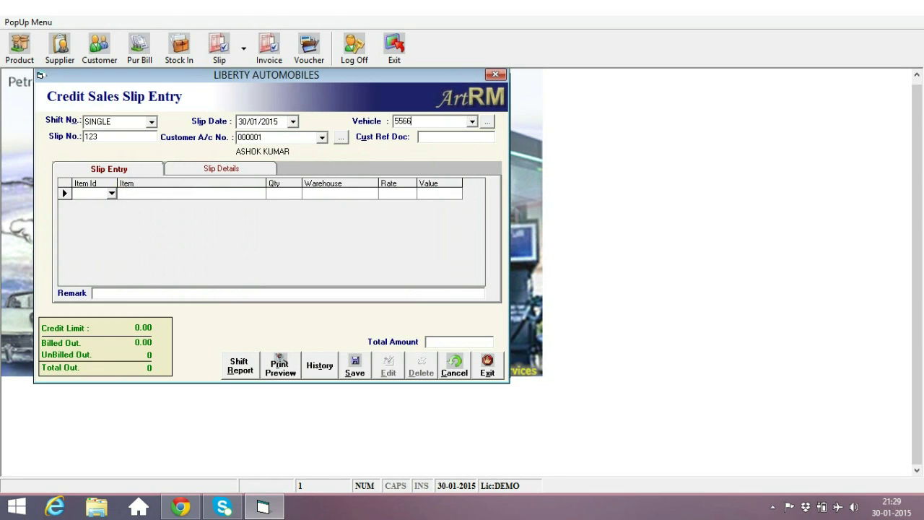
key(Return)
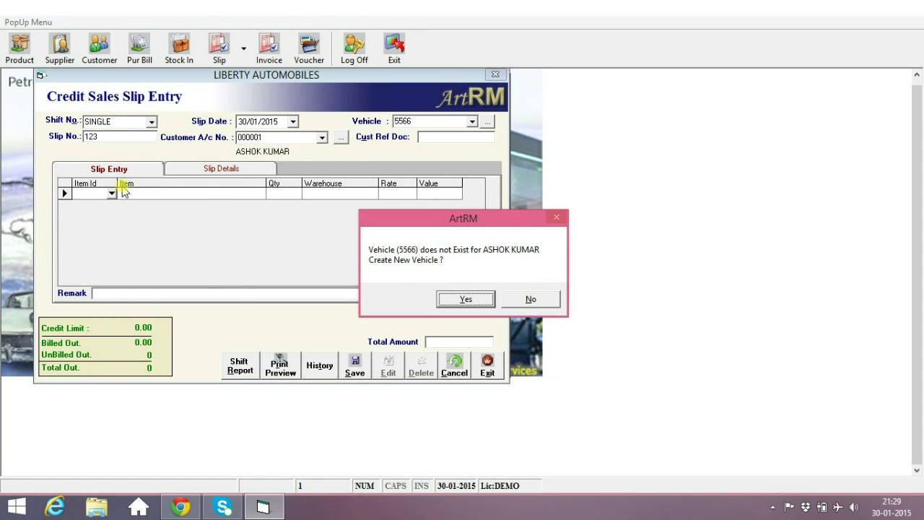
key(Return)
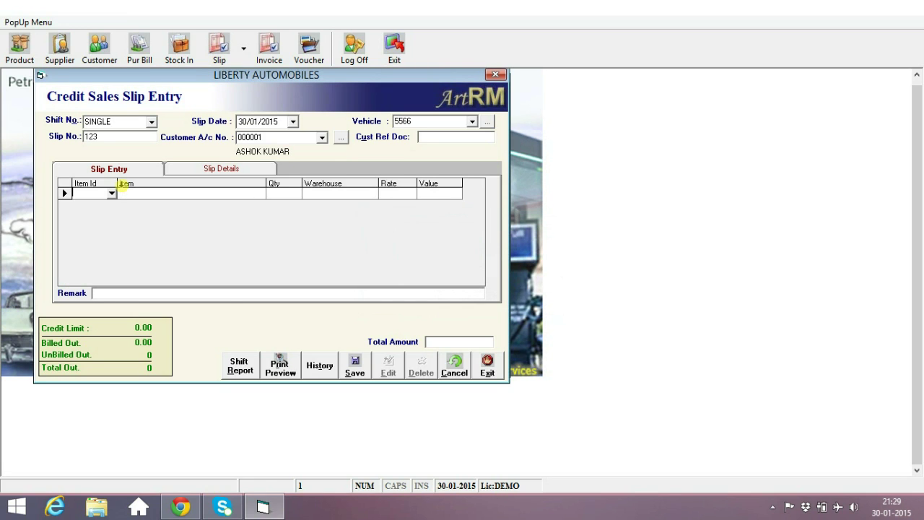
Add item 1 (HSD) with a quantity of 40 litres to slip 123 and save it
text(1)
key(Return)
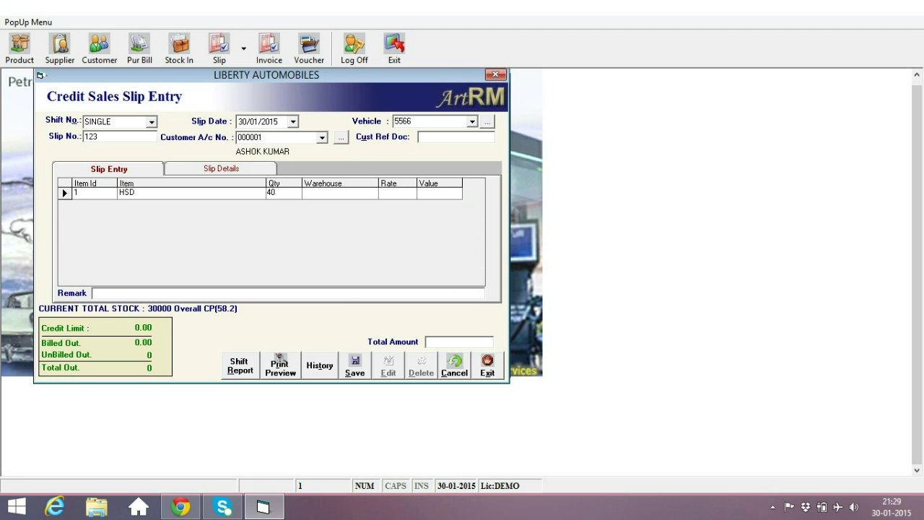
key(Return)
key(alt+s)
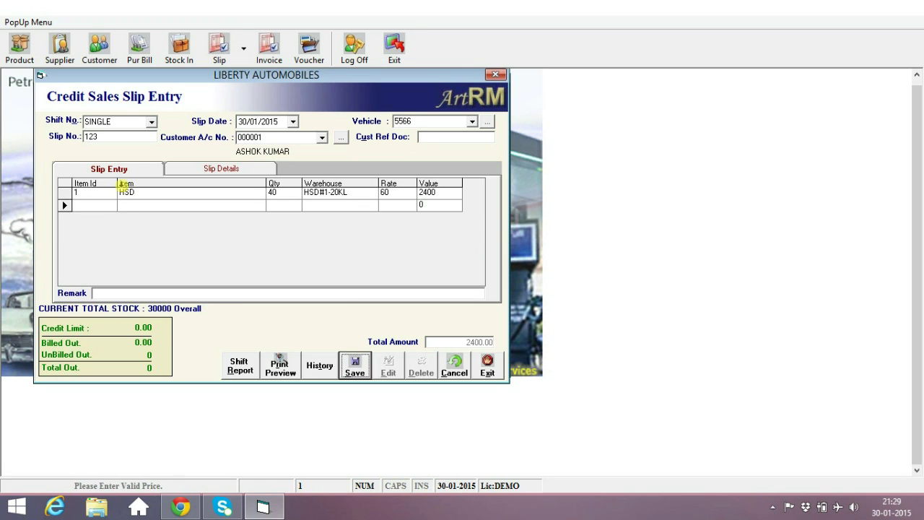
Start credit slip 124 for the second listed customer and create vehicle 4444 for that account
text(124)
key(Return)
key(Down)
key(Down)
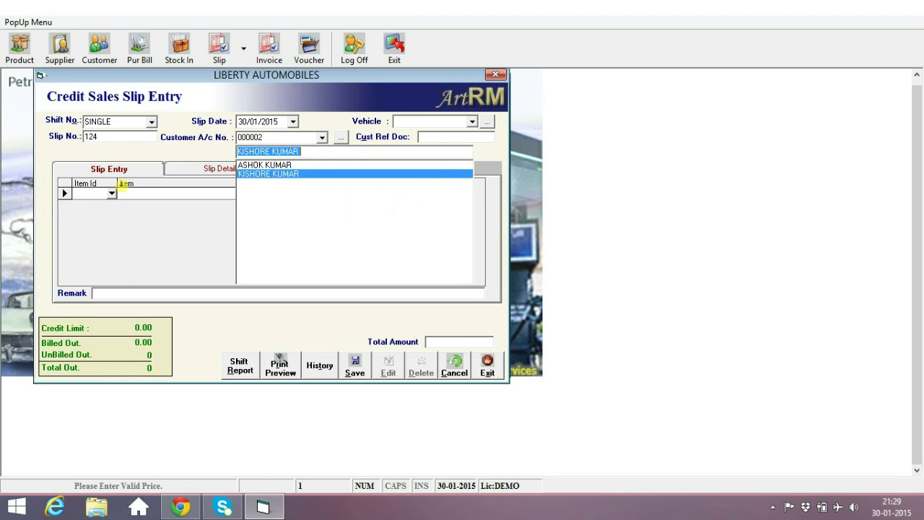
key(Return)
text(4444)
key(Return)
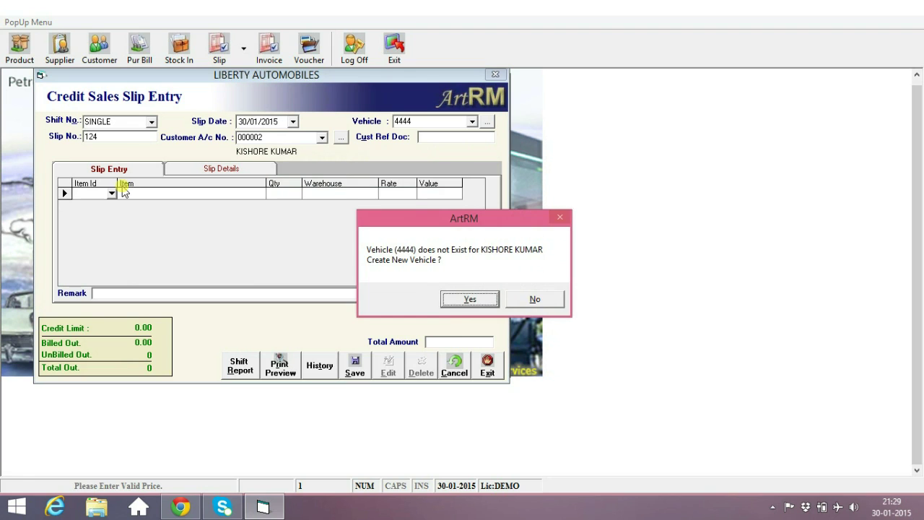
key(Return)
Add item 2 (MS) with a value of 2000 to slip 124 and save it
key(Return)
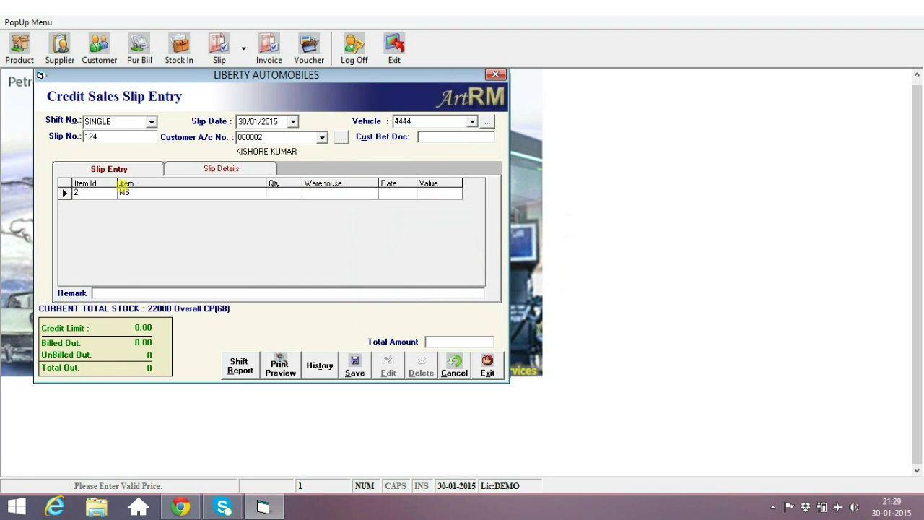
key(Return)
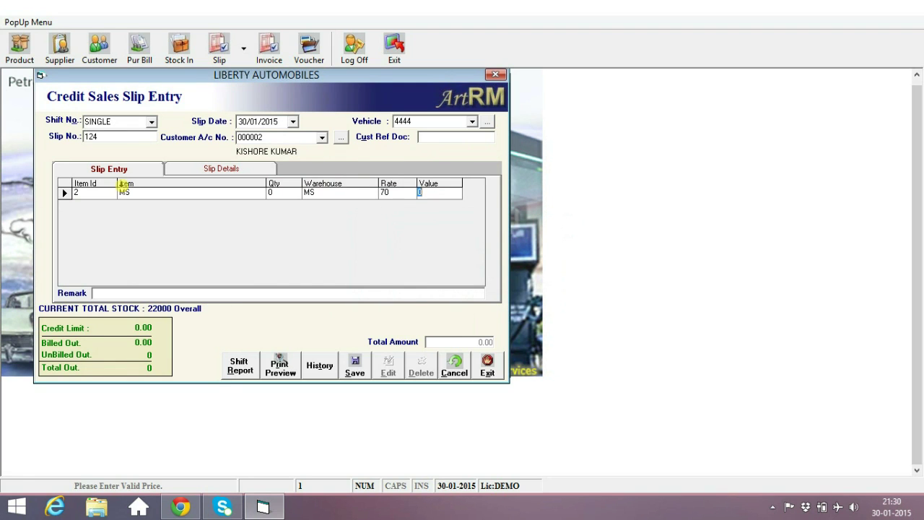
text(2000)
key(Return)
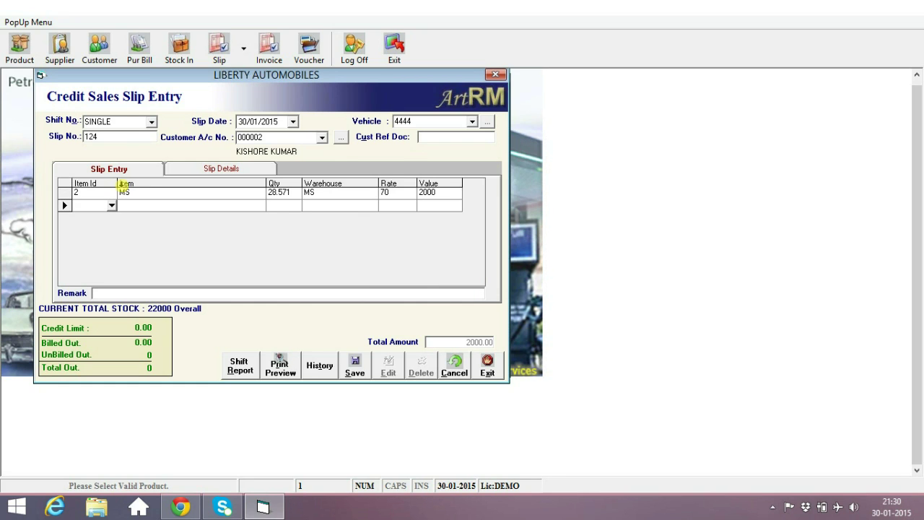
key(alt+s)
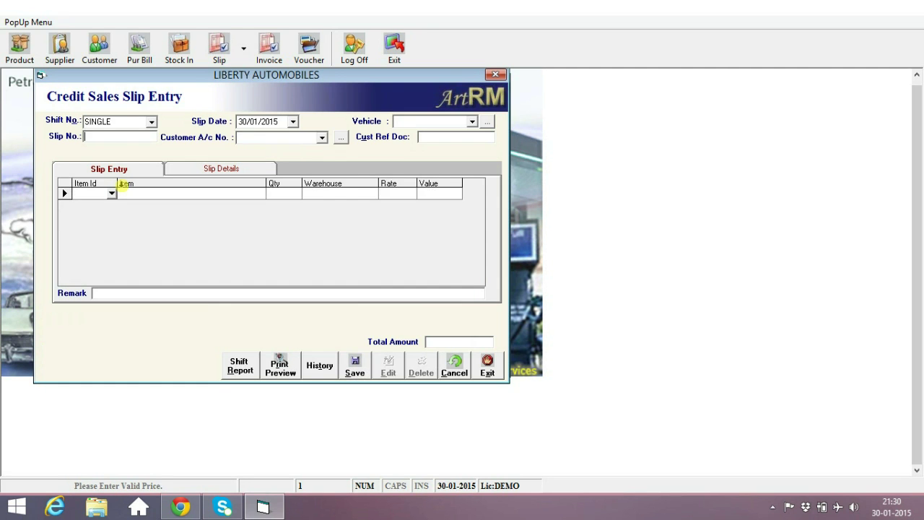
Compare both customers' outstanding credit balances using a trial slip numbered 333, then discard it and close the slip entry form
text(333)
key(Return)
key(Down)
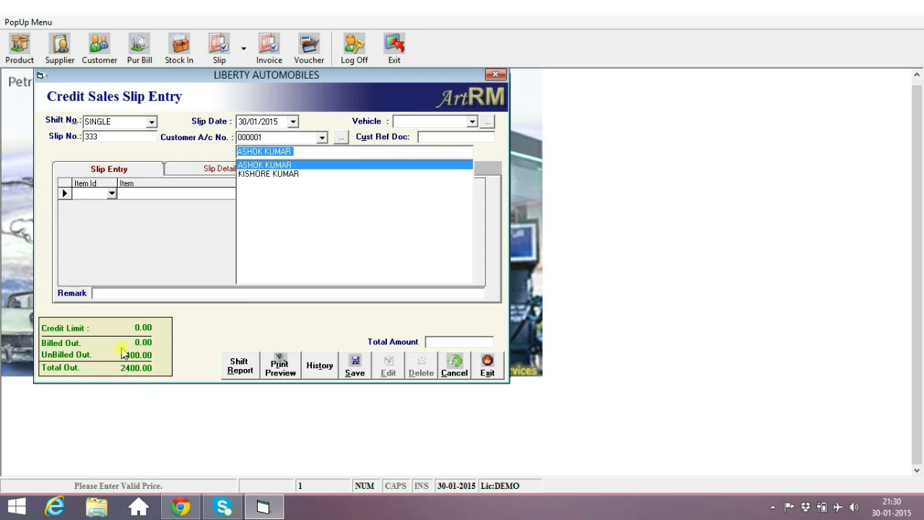
key(Down)
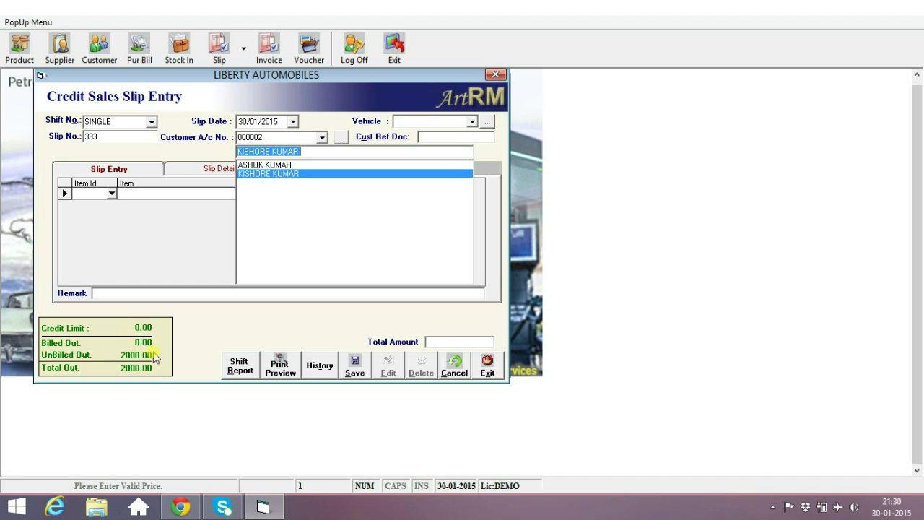
key(Up)
key(Down)
key(Up)
key(Down)
key(Up)
key(Up)
key(Down)
key(Up)
key(Down)
key(Up)
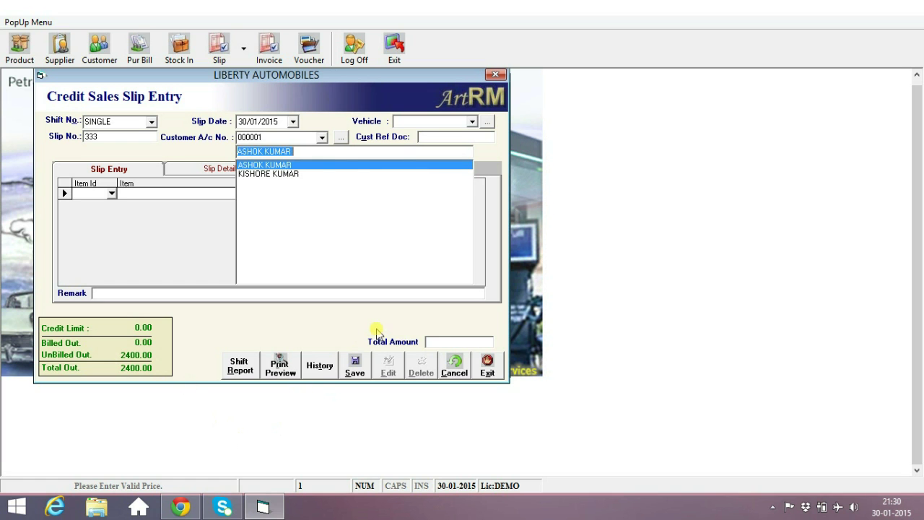
click(454, 366)
click(455, 366)
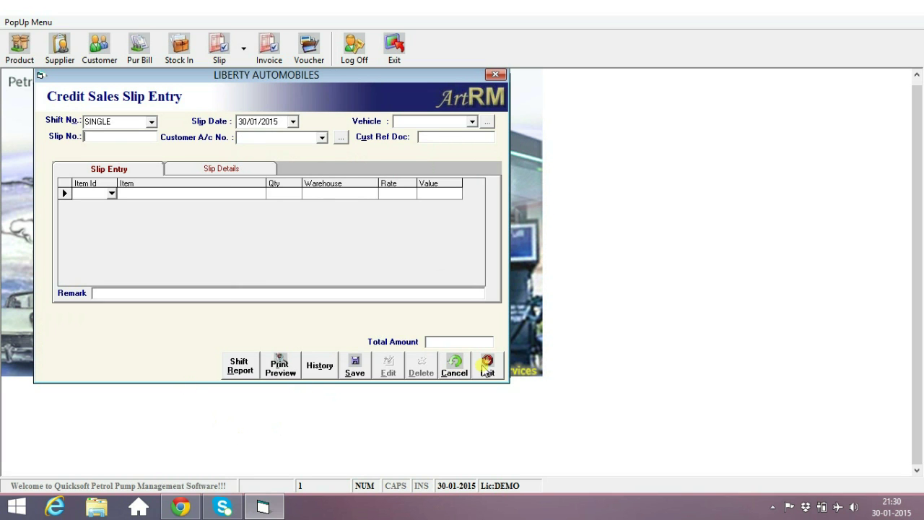
click(487, 366)
Examine the slip sale and its difference from the meter sale in the daily MIS, with item sales shown by value
click(483, 121)
click(491, 287)
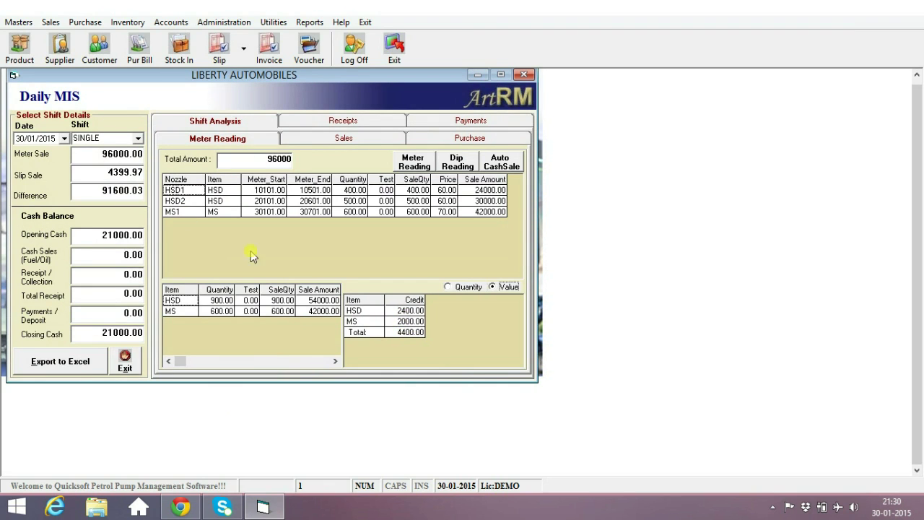
drag(109, 172, 177, 179)
drag(94, 193, 176, 194)
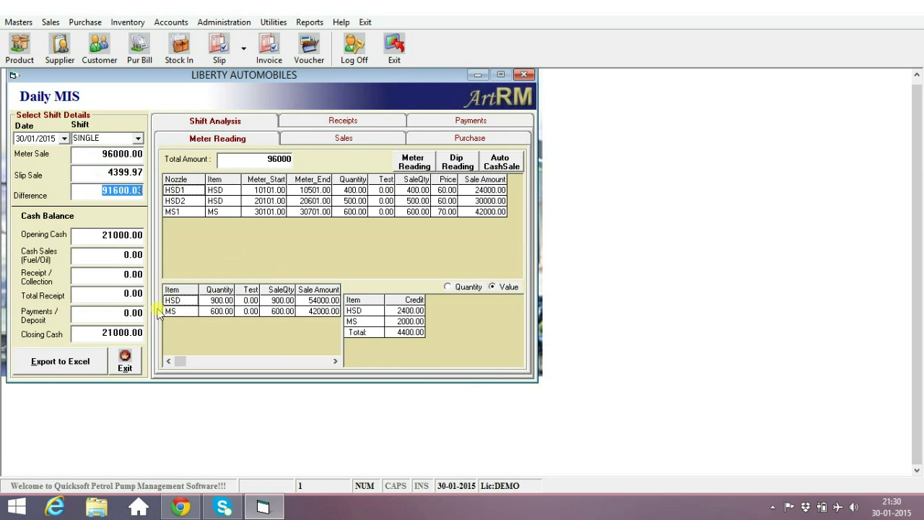
click(124, 366)
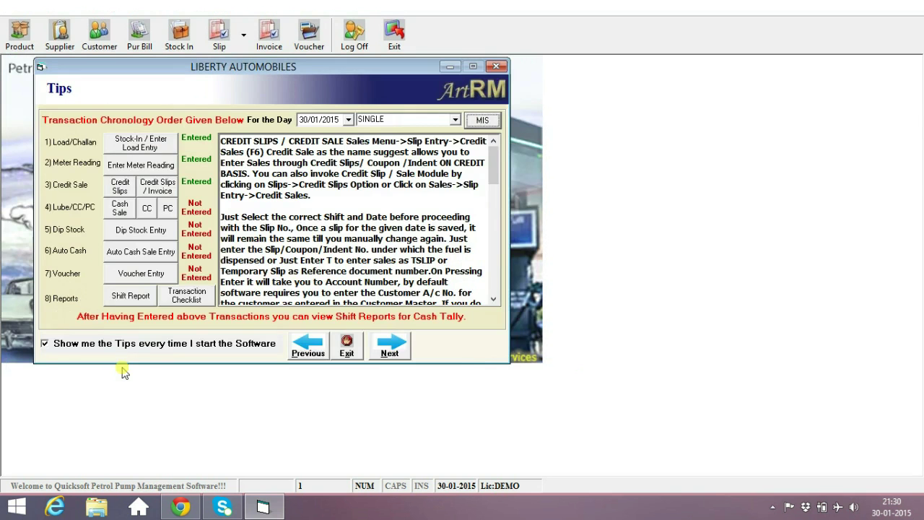
Create a credit card in the card master with bank account HDFC BANK and card type CC, and save it
click(484, 121)
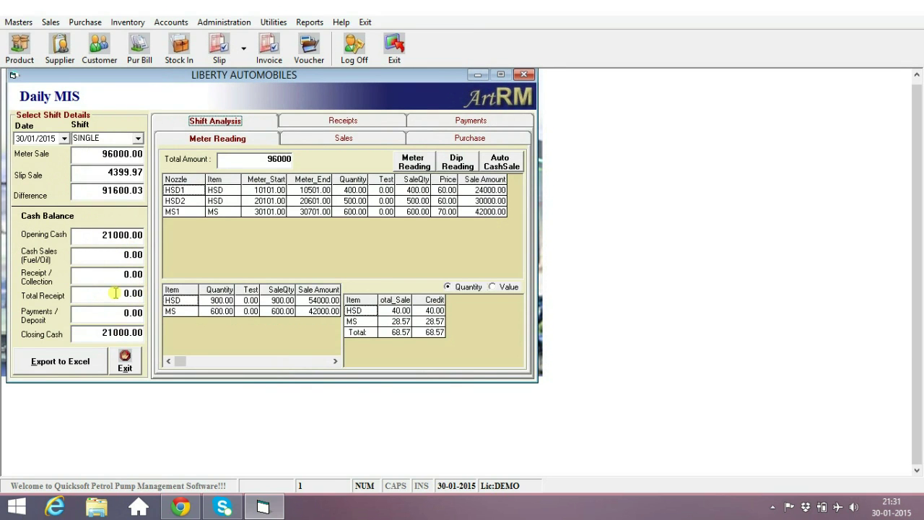
click(18, 25)
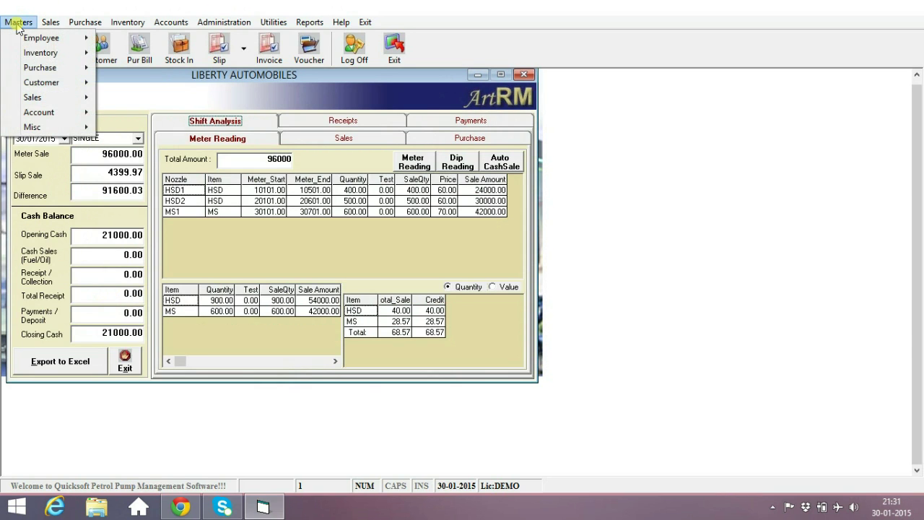
mouse_move(36, 114)
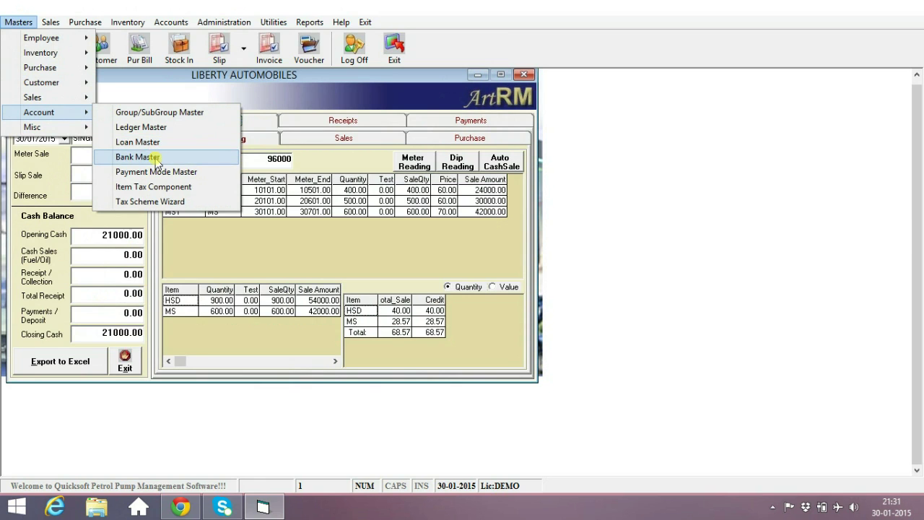
mouse_move(44, 97)
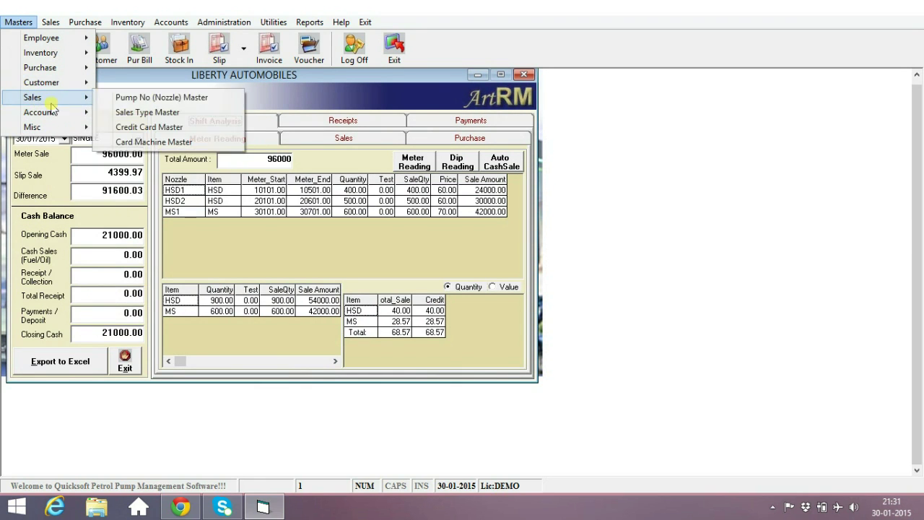
click(150, 127)
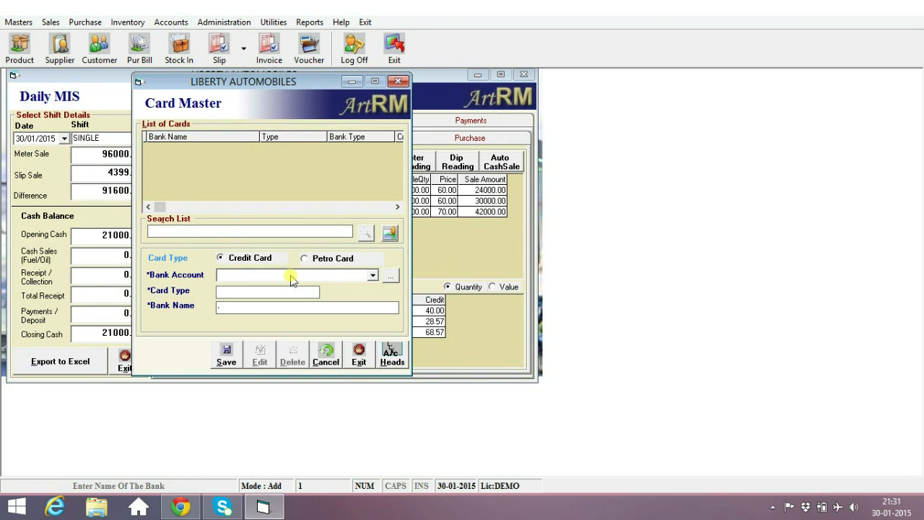
click(372, 275)
click(273, 288)
click(273, 294)
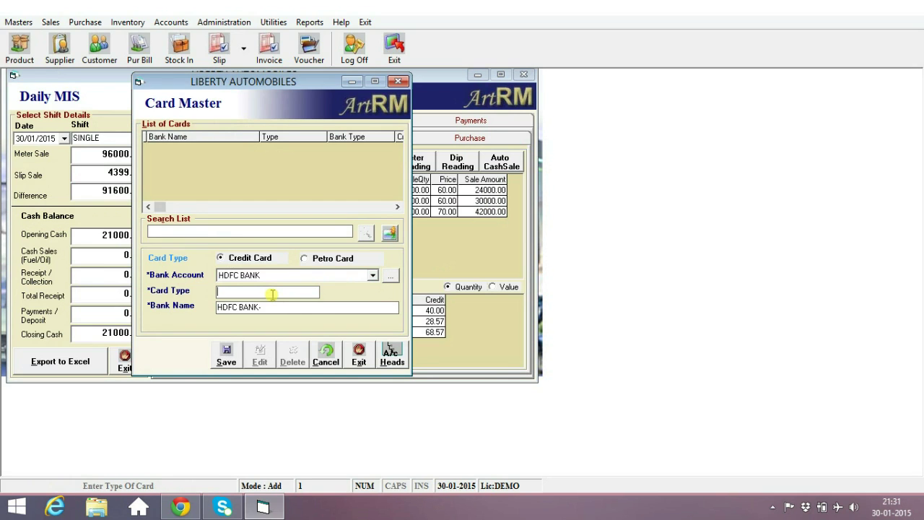
text(CC)
click(225, 355)
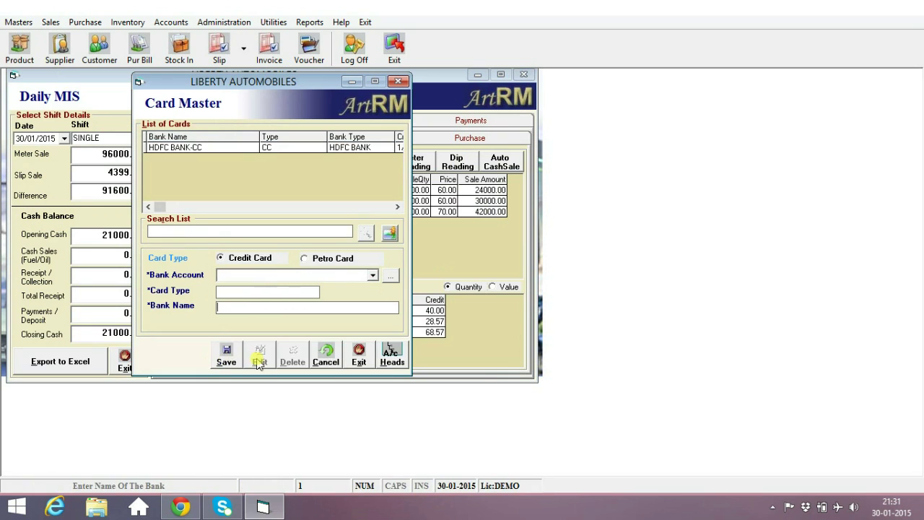
Create a petro card for INDIAN OIL CORP LTD. with card type PC and bank name IOCL-PC, save it and close the card master
click(333, 259)
click(372, 275)
click(284, 289)
click(286, 291)
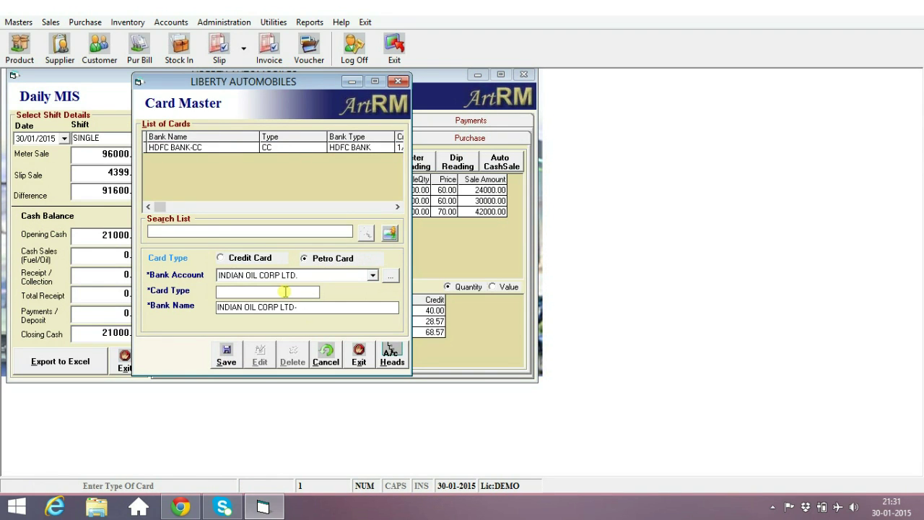
text(PET)
key(BackSpace)
key(BackSpace)
text(C)
drag(285, 309, 223, 313)
key(BackSpace)
key(BackSpace)
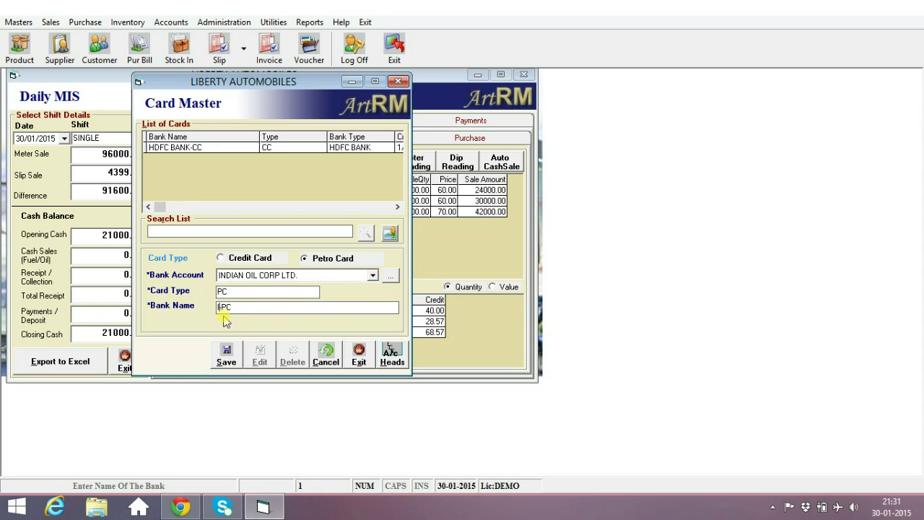
text(OCL)
click(226, 354)
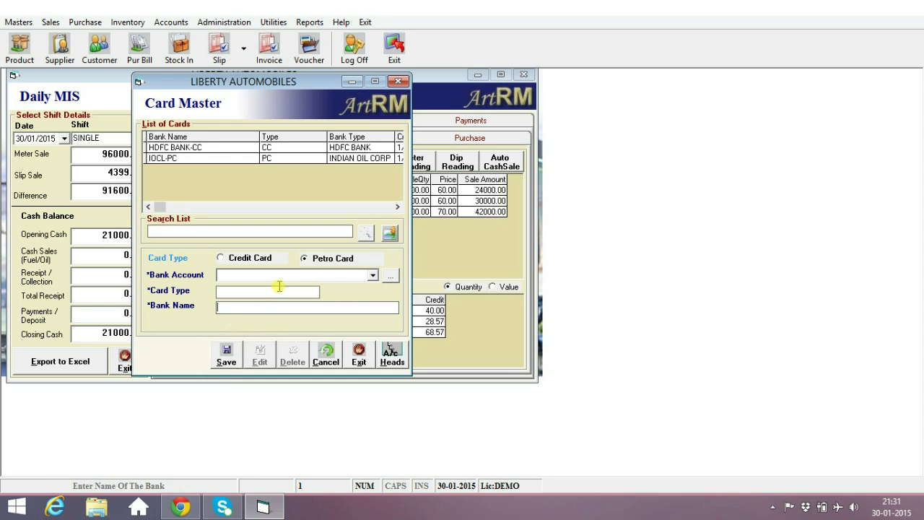
click(359, 356)
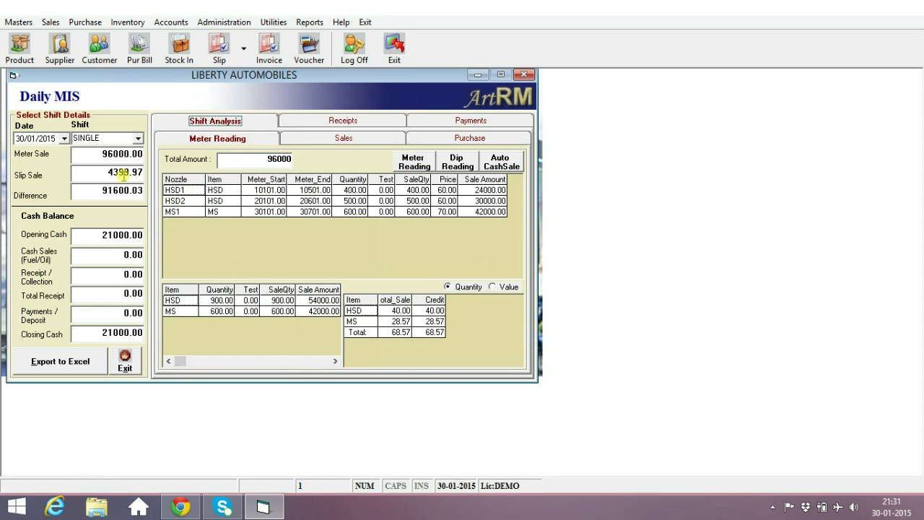
Create a credit card machine described as HDFC-001 in the card machine master and save it
click(18, 21)
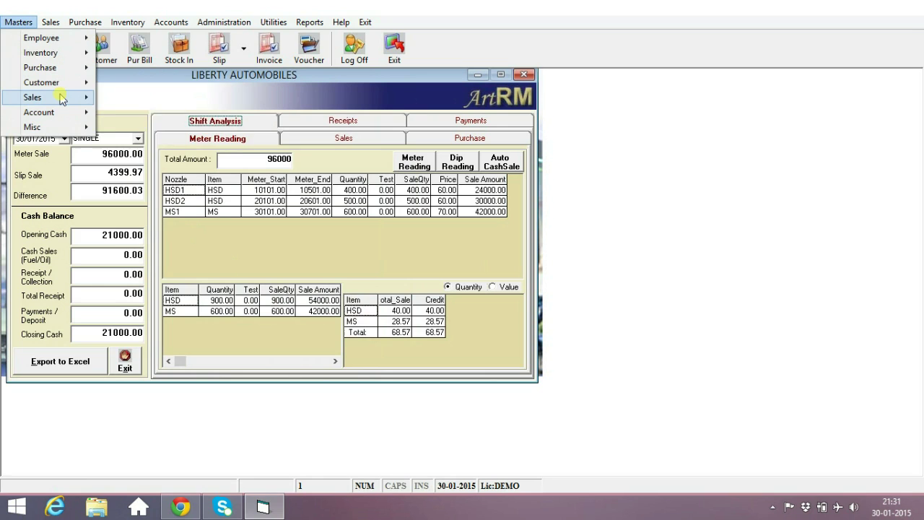
mouse_move(60, 97)
click(152, 141)
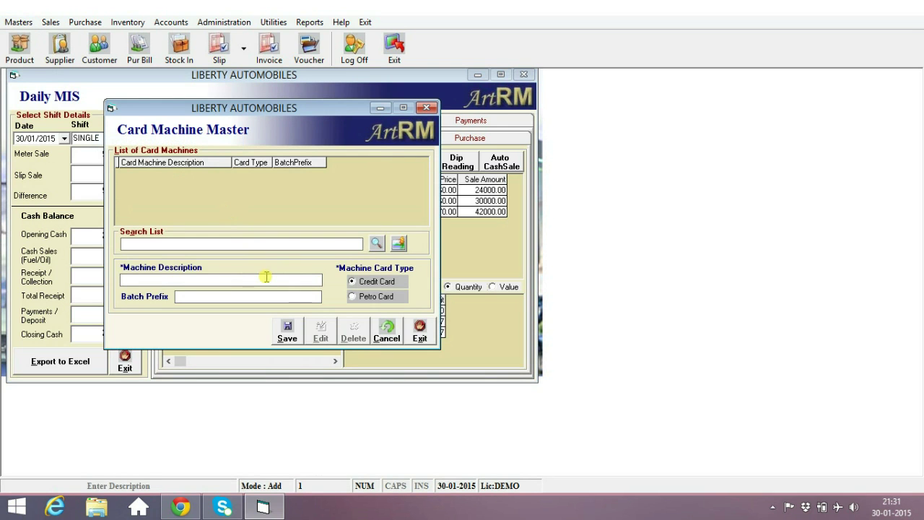
text(HDFC-001)
click(286, 334)
Add a petro card machine described as IOCL-001, save it, and return to the daily transaction checklist
click(374, 299)
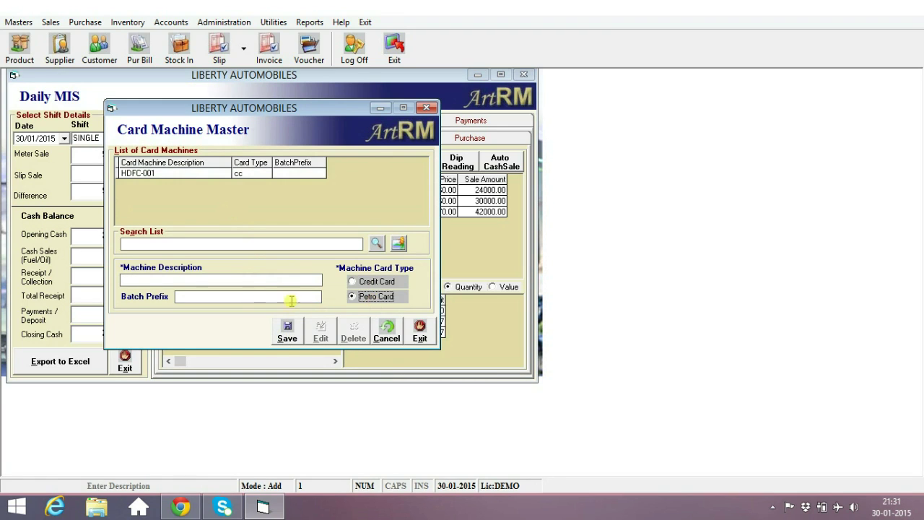
click(233, 278)
text(IOCL-001)
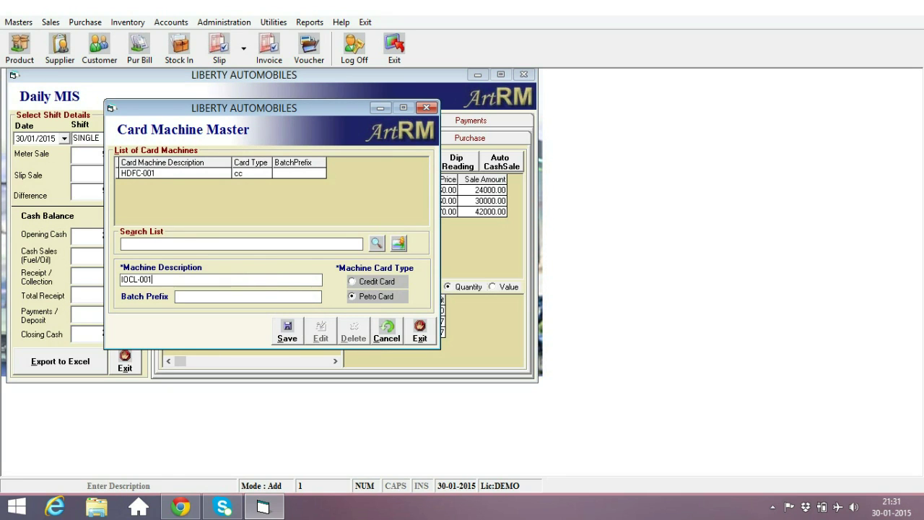
click(286, 336)
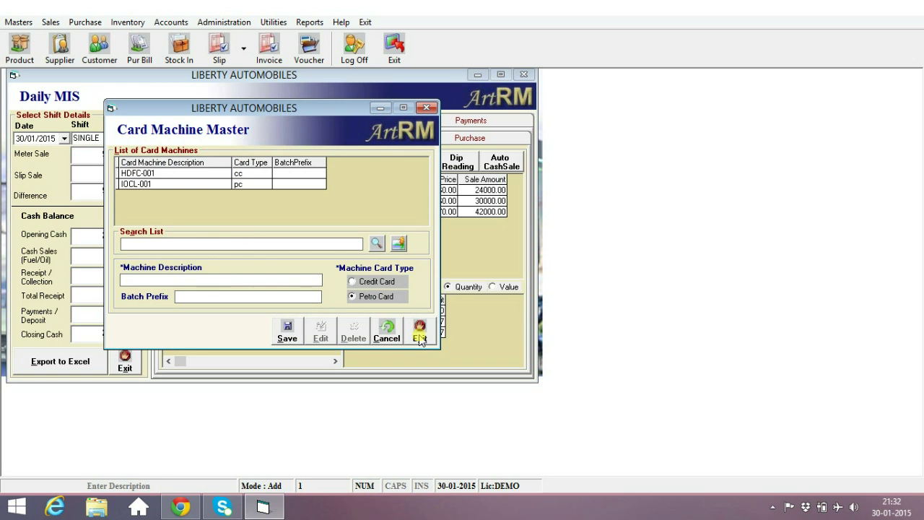
click(419, 333)
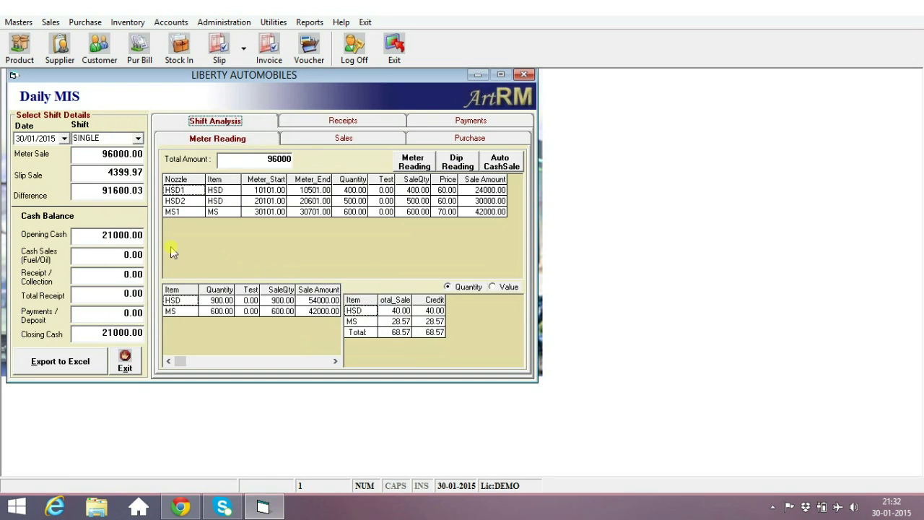
click(125, 365)
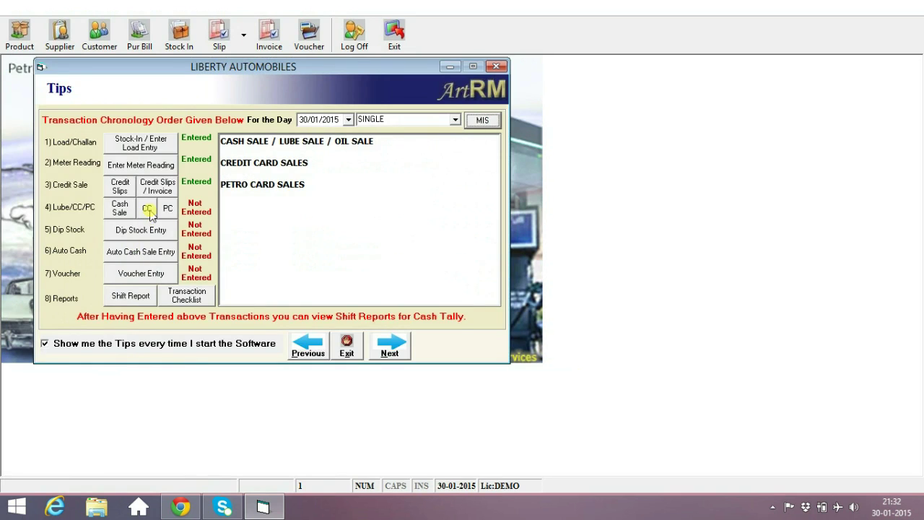
Start a credit card sales slip for 30/01/2015 with item 1 (HSD) at a value of 5000
click(148, 208)
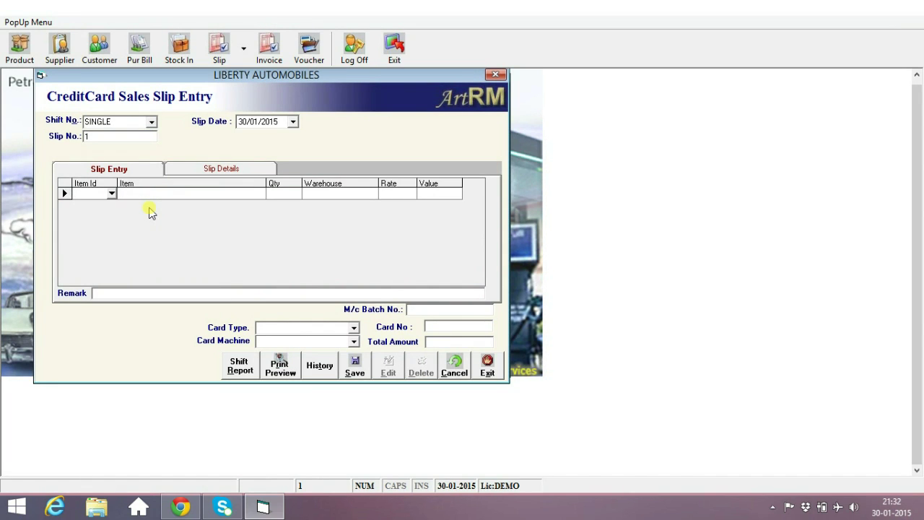
text(1)
key(Return)
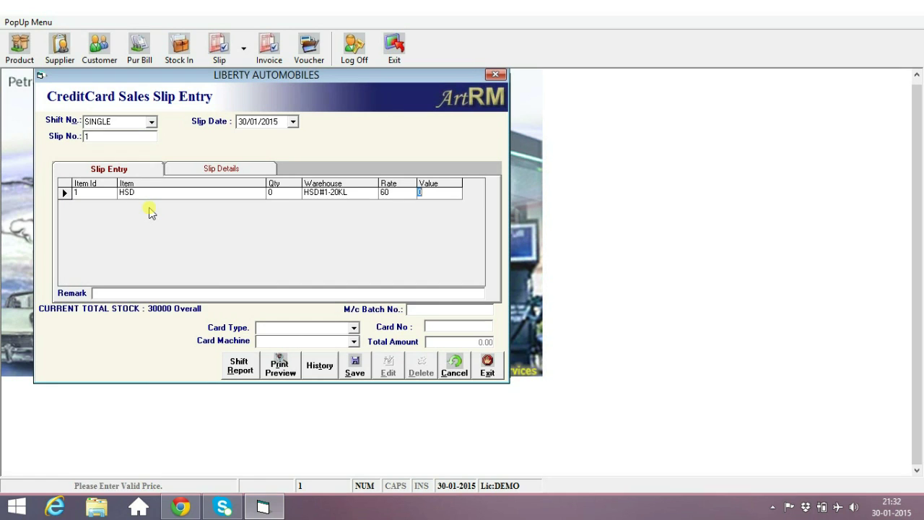
text(500)
key(BackSpace)
key(BackSpace)
text(2000)
key(Return)
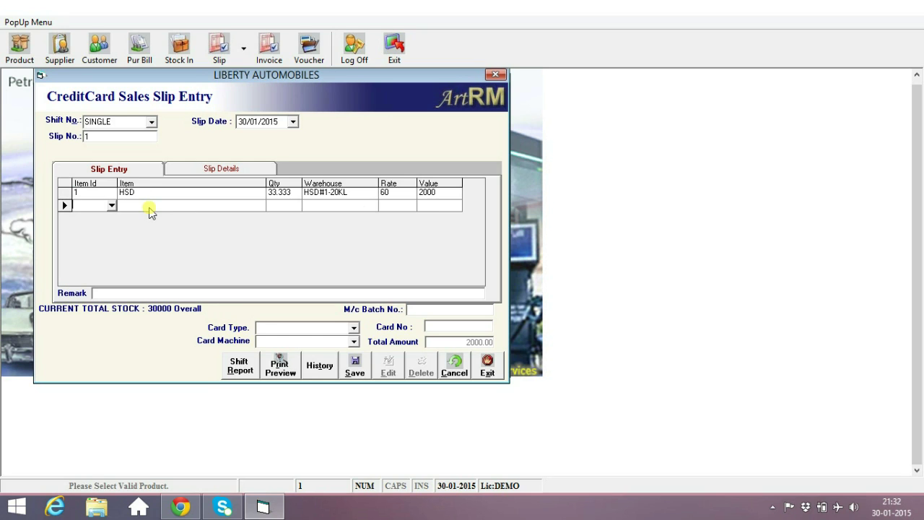
click(437, 192)
text(5000)
key(Return)
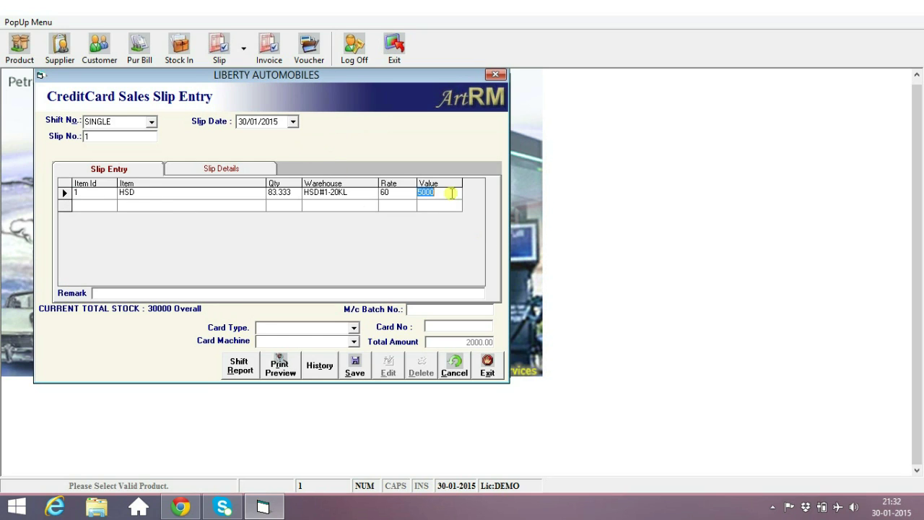
Assign card type HDFC BANK-CC, machine HDFC-001 and batch number 101 to the credit card slip, then save it and close the form
key(Return)
key(Down)
key(Return)
key(Down)
key(Return)
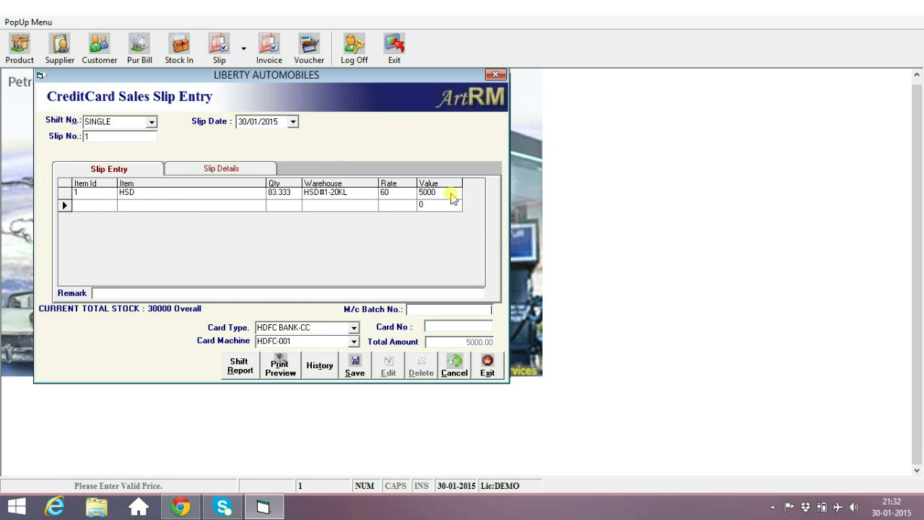
text(101)
click(354, 365)
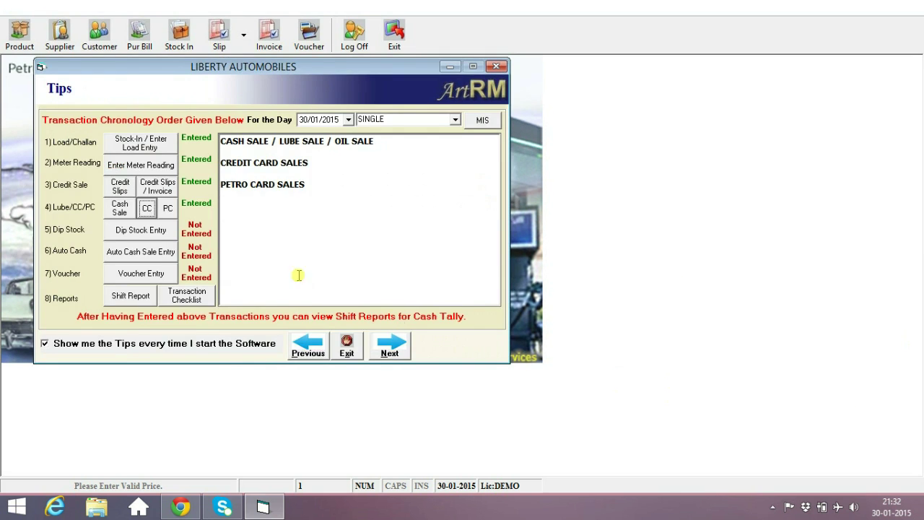
Start a petro card sales slip for 30/01/2015 with item 2 (MS) at a value of 7000
click(166, 209)
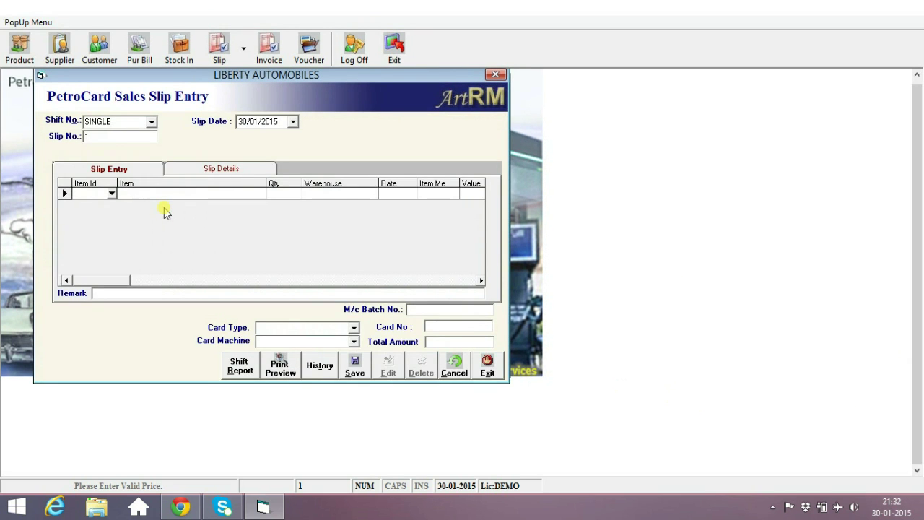
text(2)
key(Return)
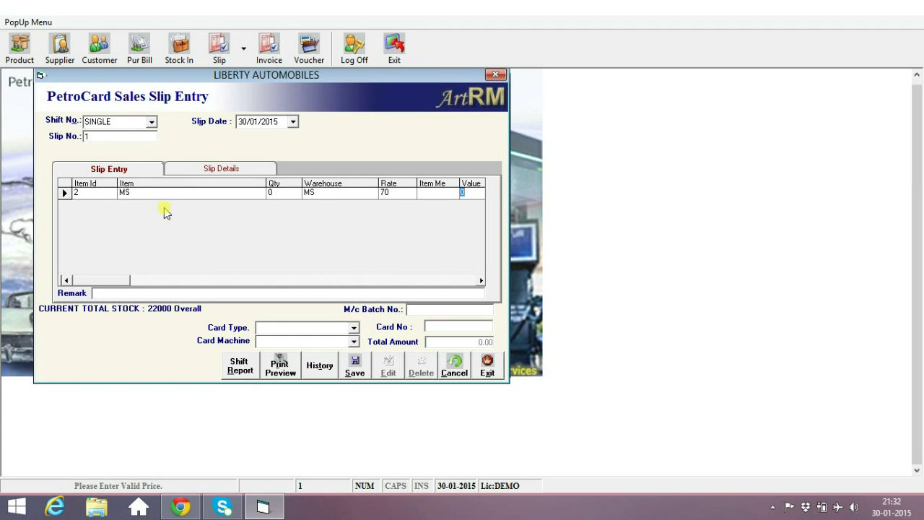
text(7000)
key(Return)
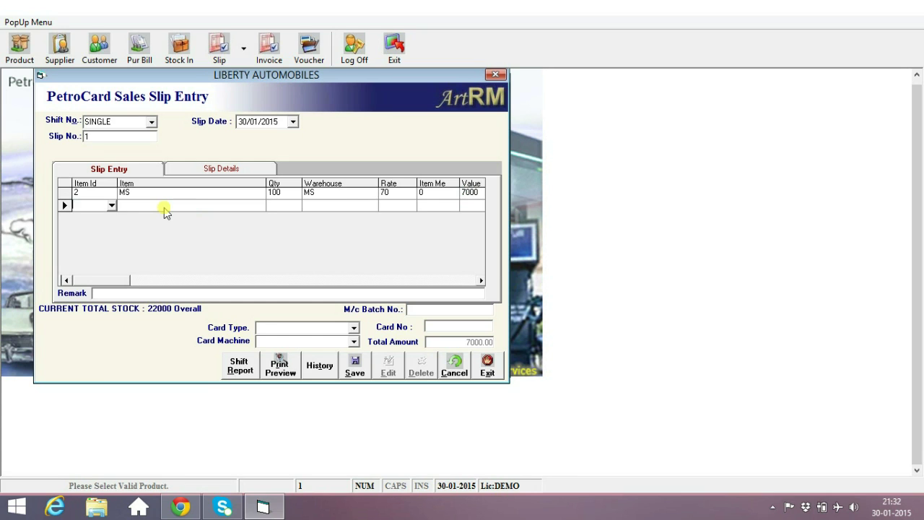
Assign card type IOCL-PC, machine IOCL-001 and batch number 201 to the petro card slip, then save it and close the form
key(Return)
key(Return)
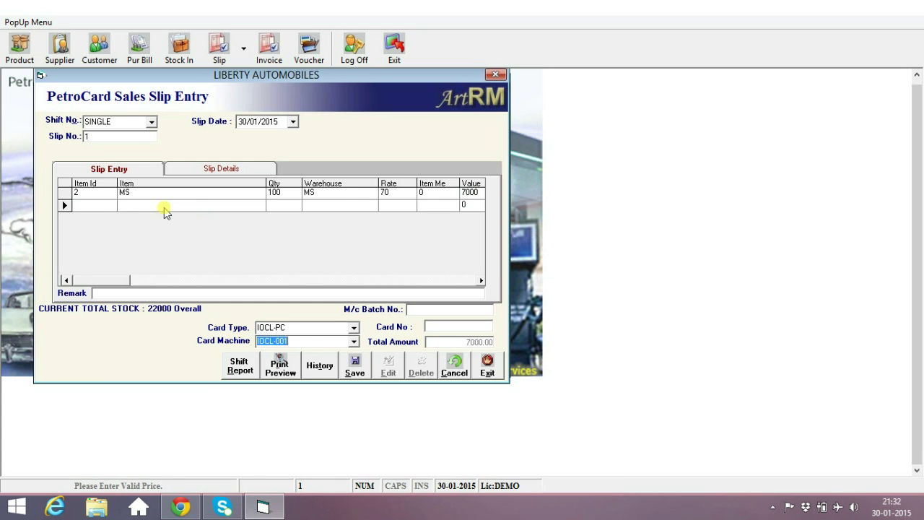
key(Return)
text(201)
key(Return)
key(alt+s)
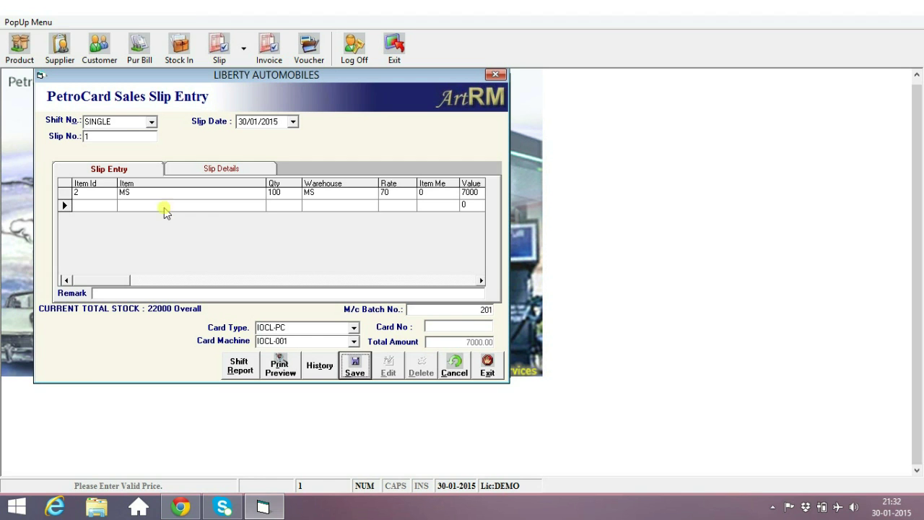
click(487, 366)
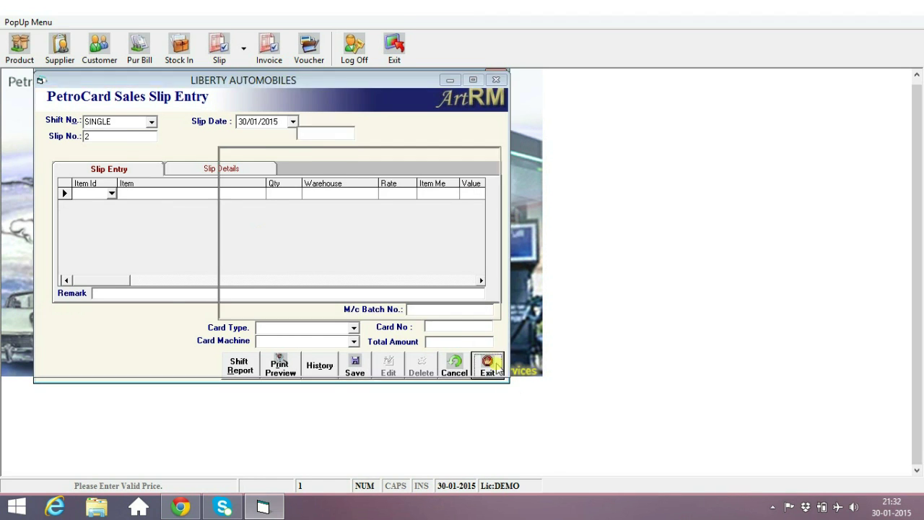
Check credit card, credit and petro card sales by value in the daily MIS, along with the slip sale difference
click(484, 122)
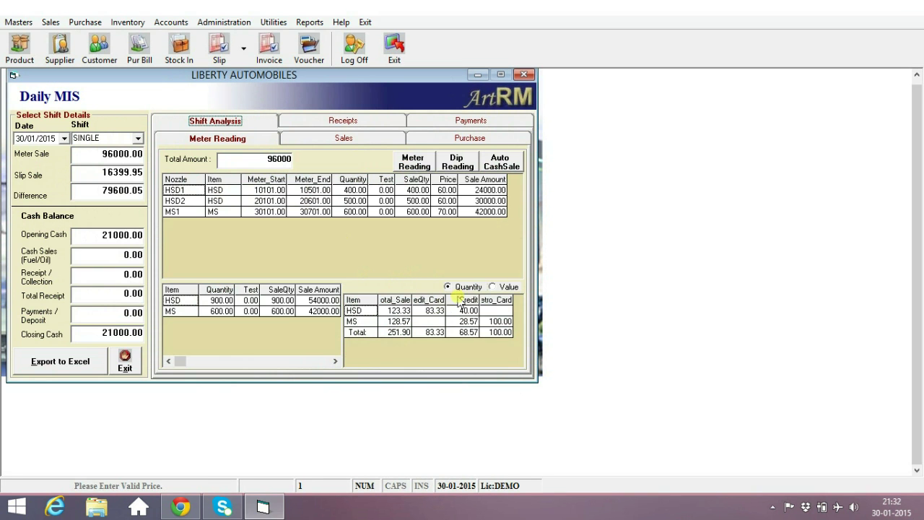
click(493, 287)
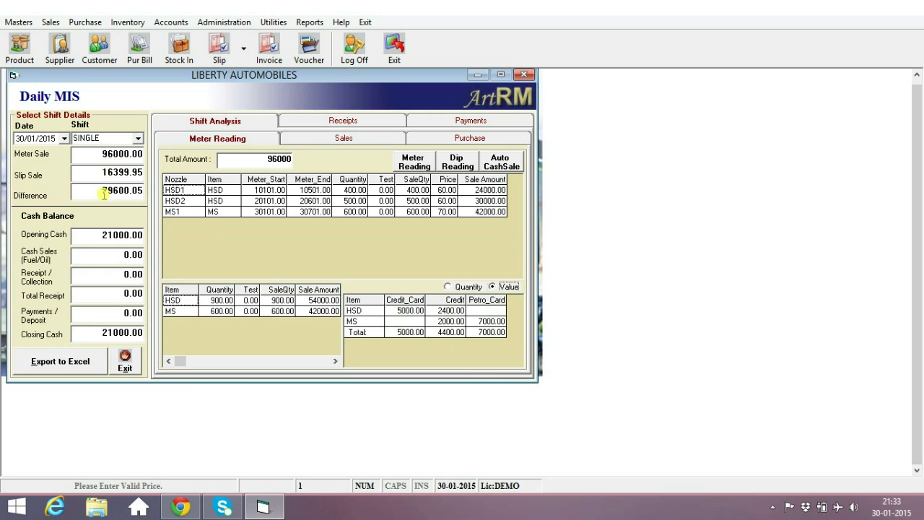
click(127, 361)
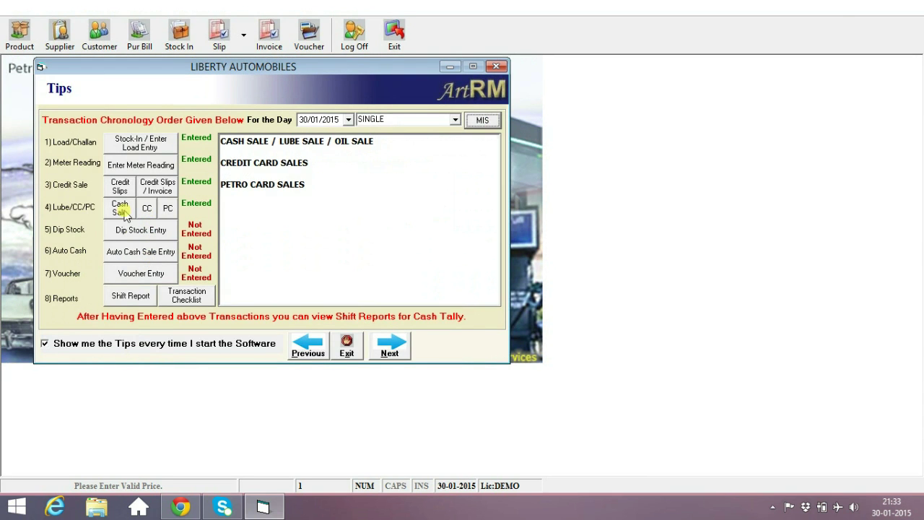
Save opening inventory for 2T 1LTR with stock 100, selling price 210 and purchase price 200, accepting the price update, then close the form
click(303, 351)
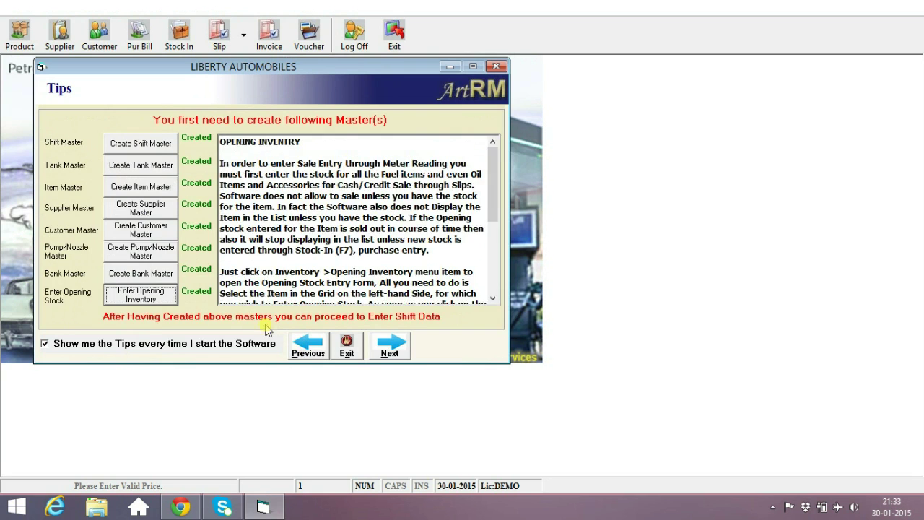
click(141, 294)
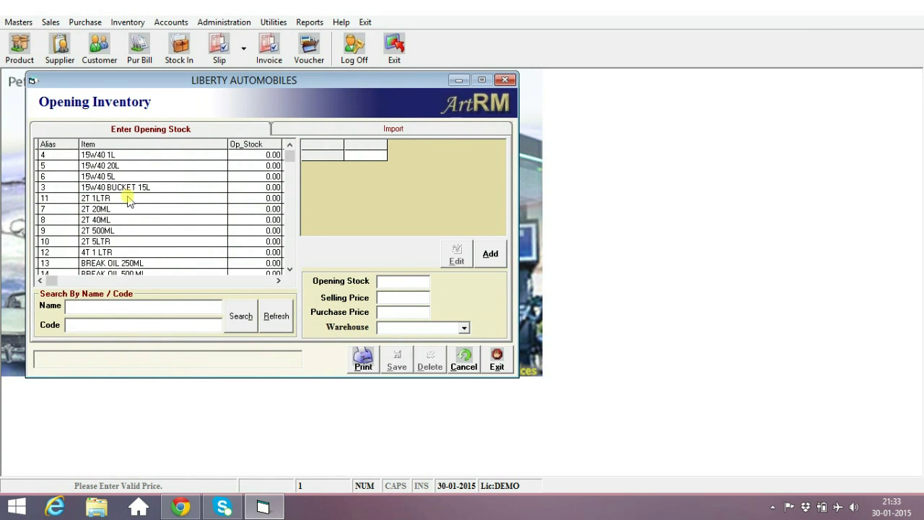
click(129, 198)
click(682, 302)
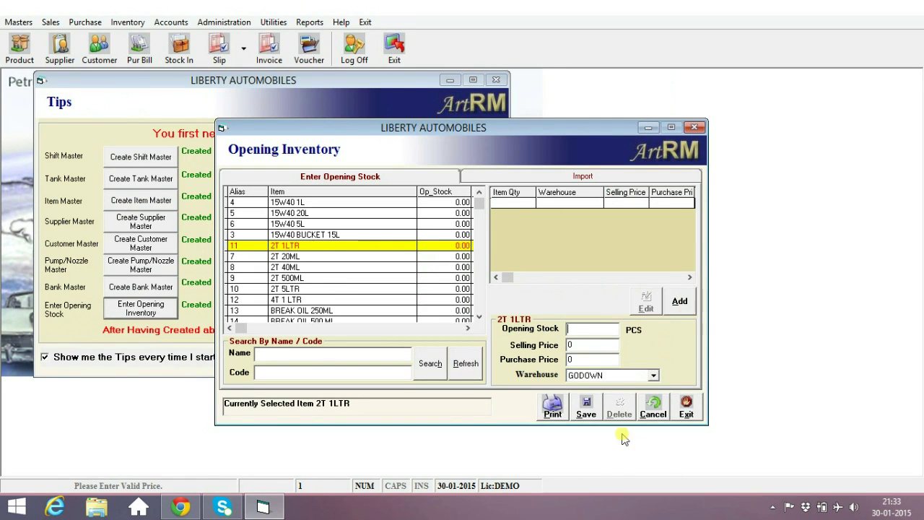
text(1000210)
key(Return)
text(200)
key(Return)
key(Return)
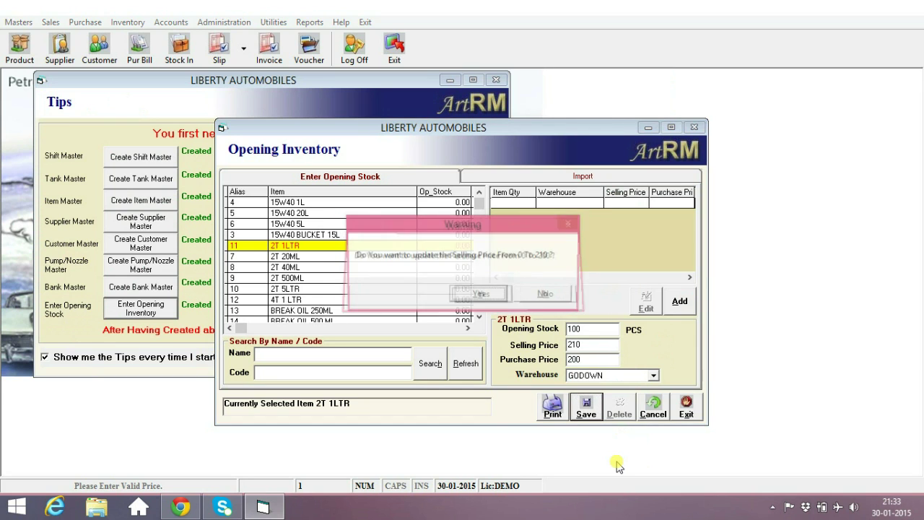
key(Return)
click(686, 406)
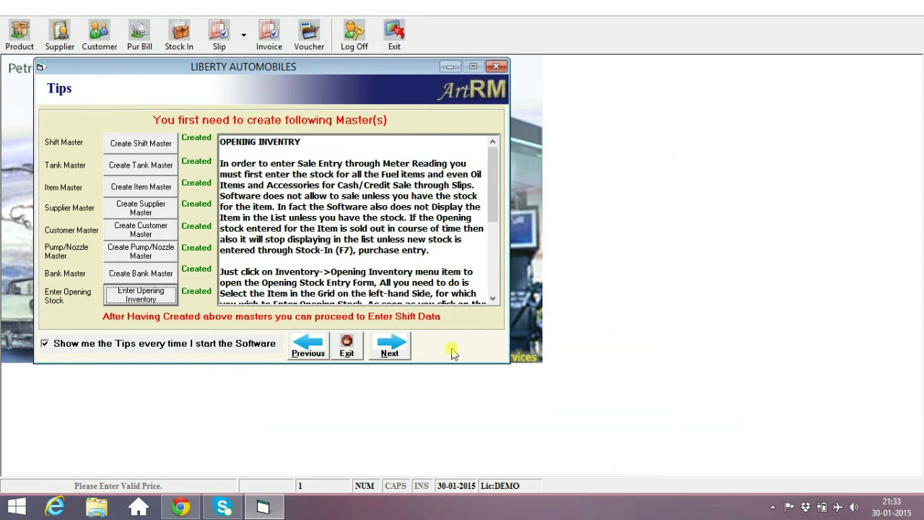
Start a cash sales slip for 30/01/2015 with 2T 1LTR at a quantity of 2 from GODOWN
click(394, 346)
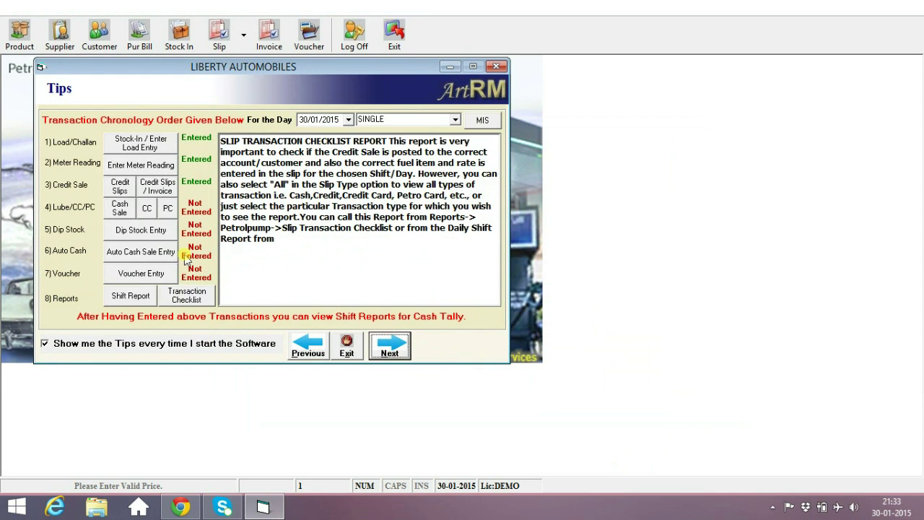
click(120, 209)
key(Tab)
key(Down)
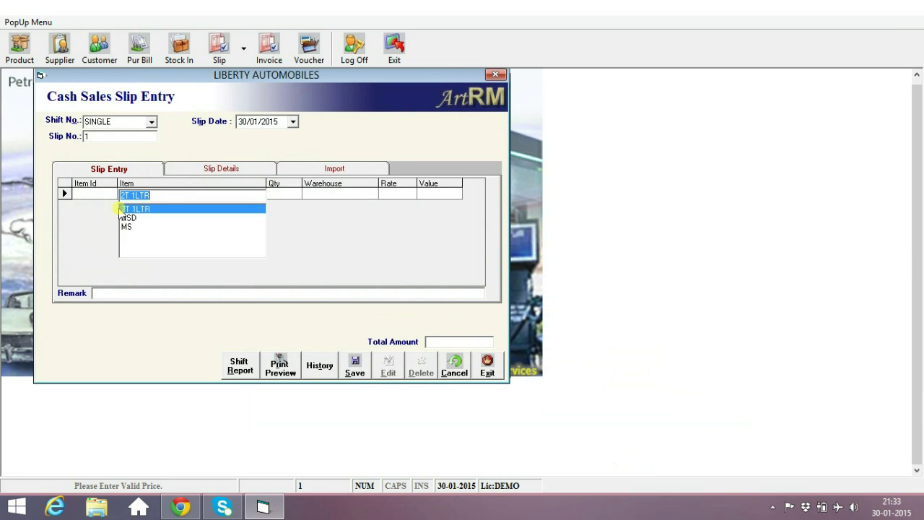
key(Return)
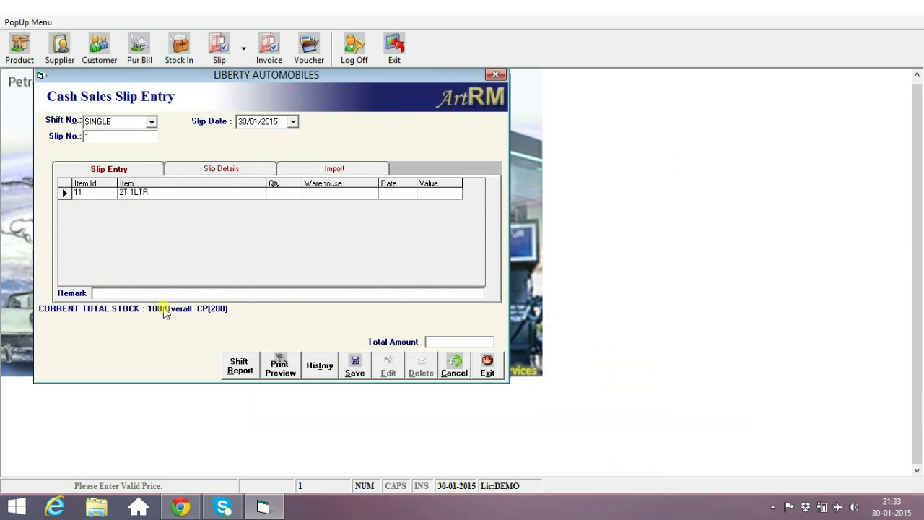
text(1)
key(BackSpace)
text(2)
key(Return)
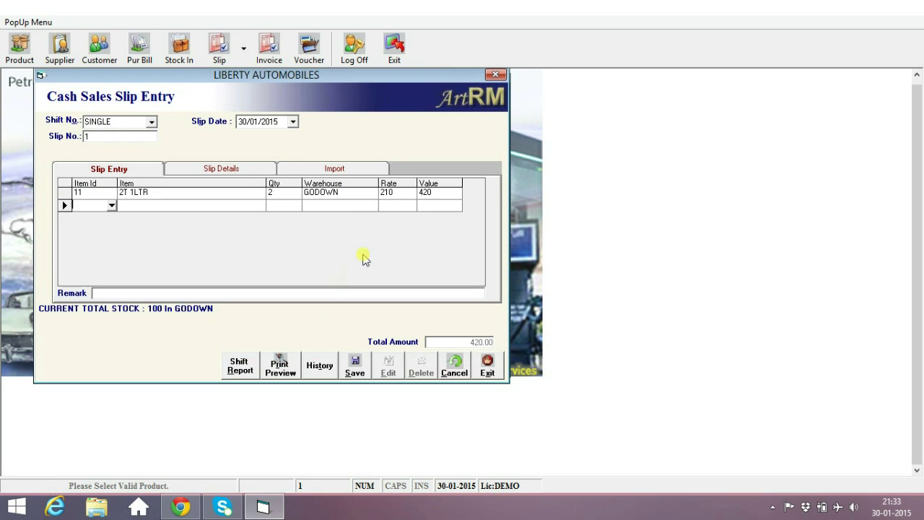
Set the 2T 1LTR line's value to 415, then save the cash sales slip and close the form
click(434, 194)
text(415)
key(Return)
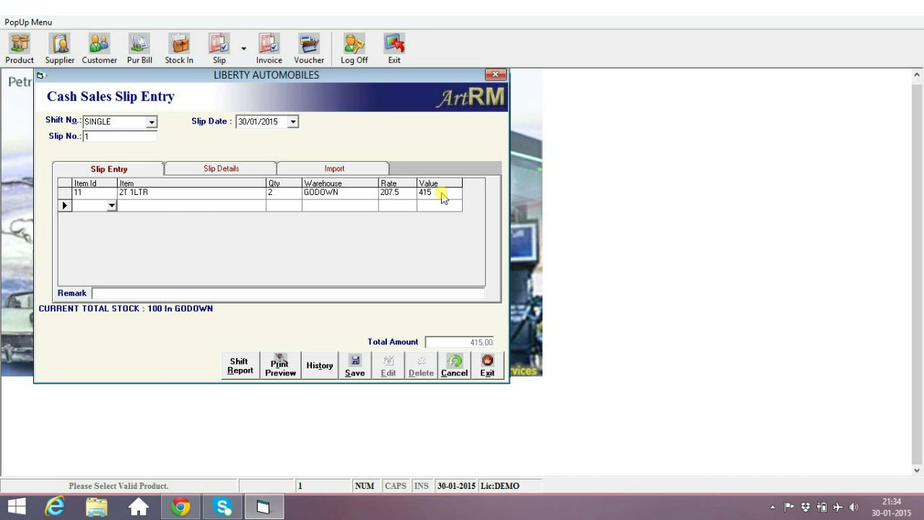
click(356, 364)
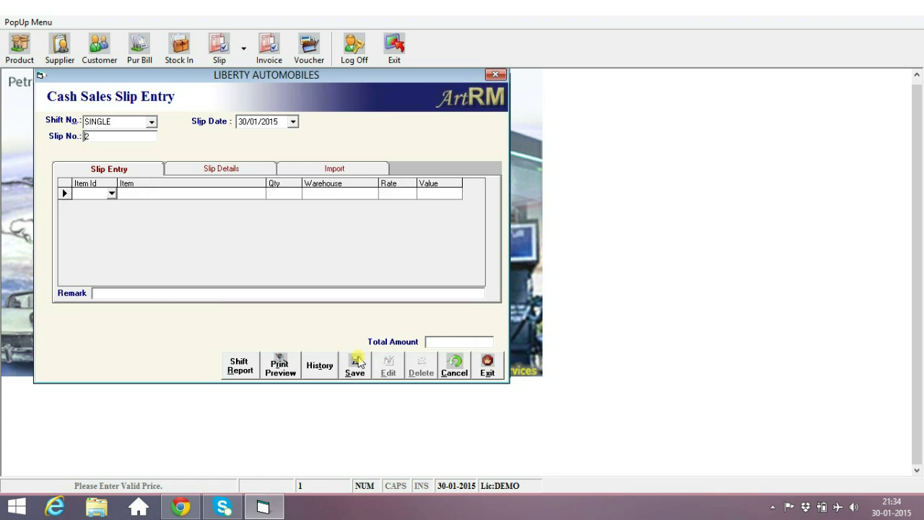
click(487, 369)
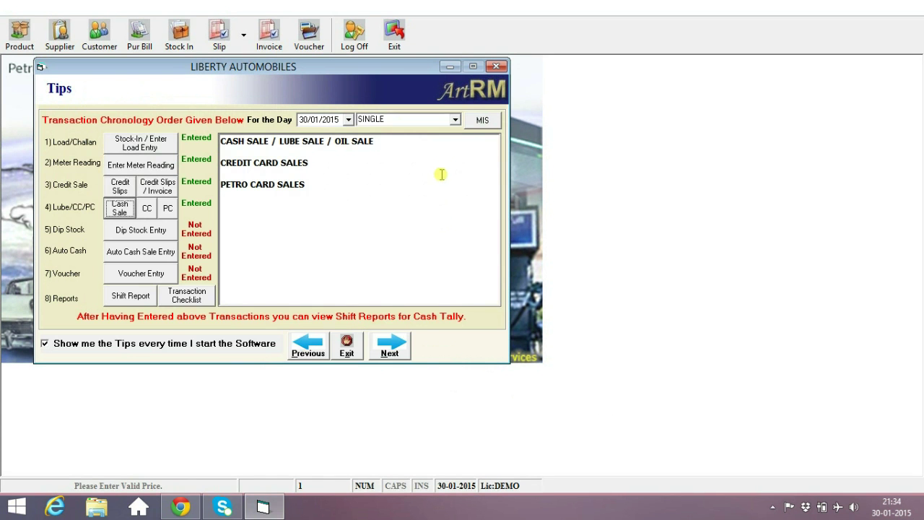
Review cash sales in the daily MIS, along with the details of fuel credit card, petro card and credit sales and non-fuel cash sales
click(486, 128)
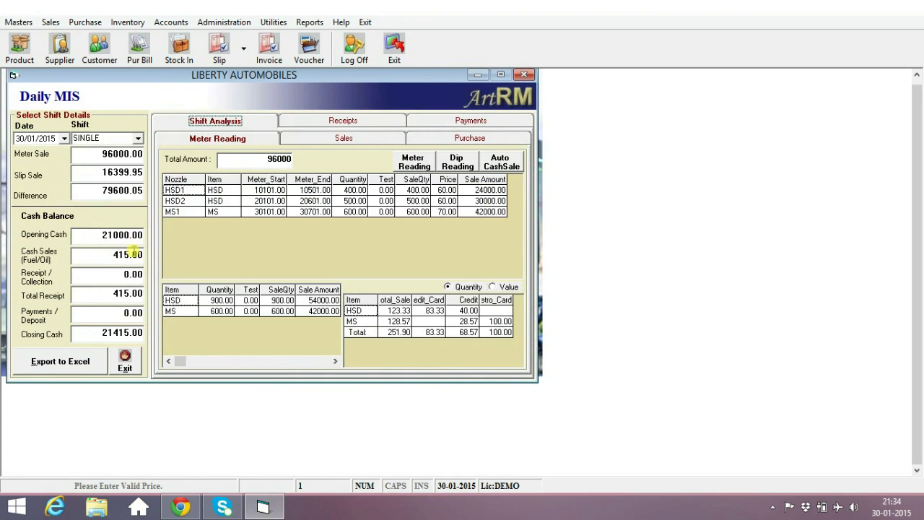
click(106, 261)
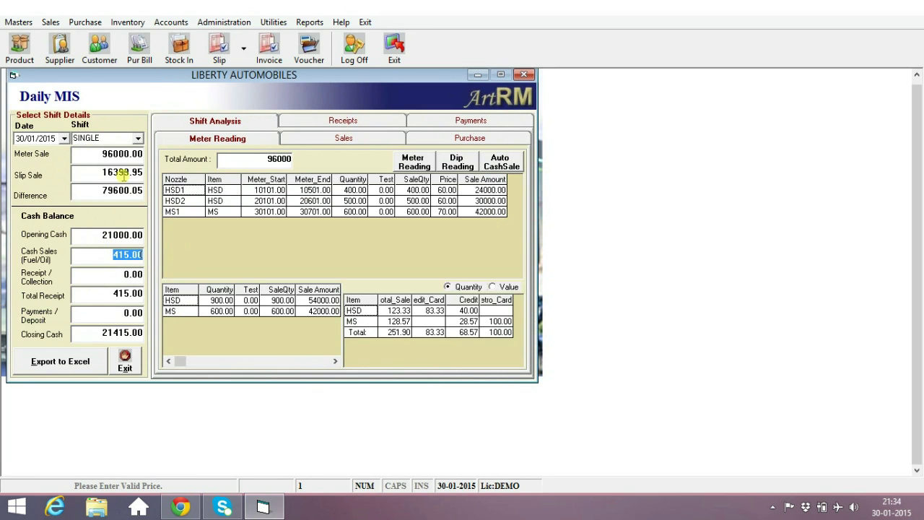
click(329, 142)
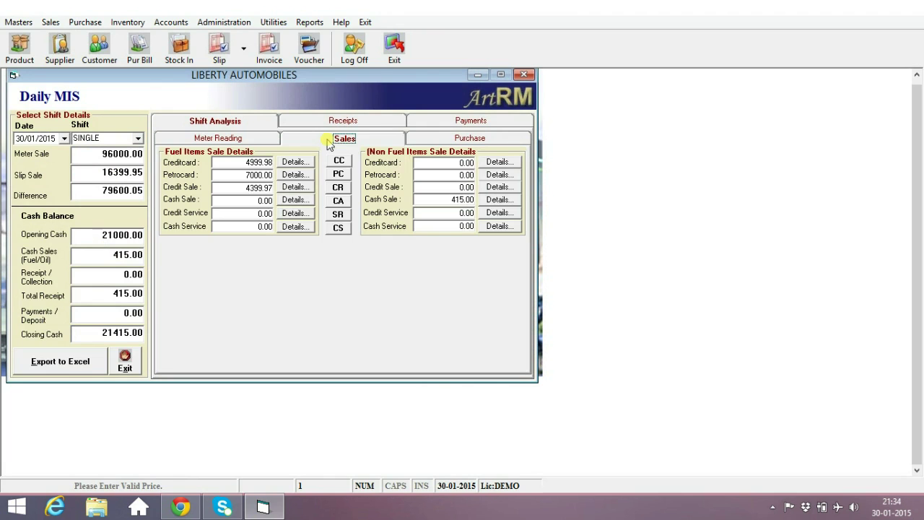
click(260, 140)
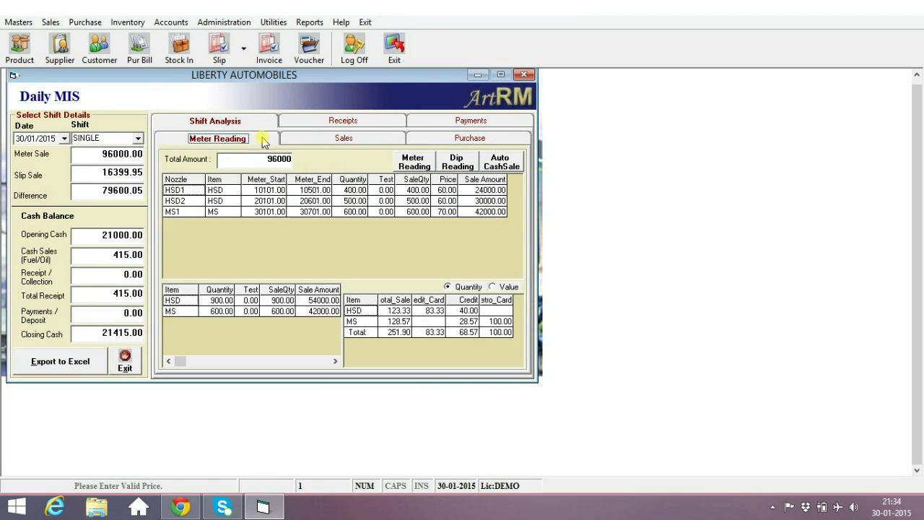
click(344, 140)
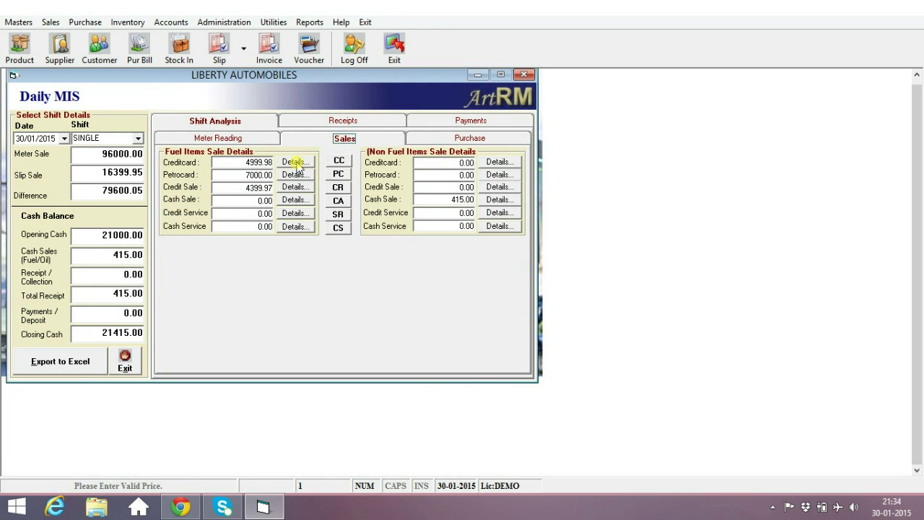
click(294, 162)
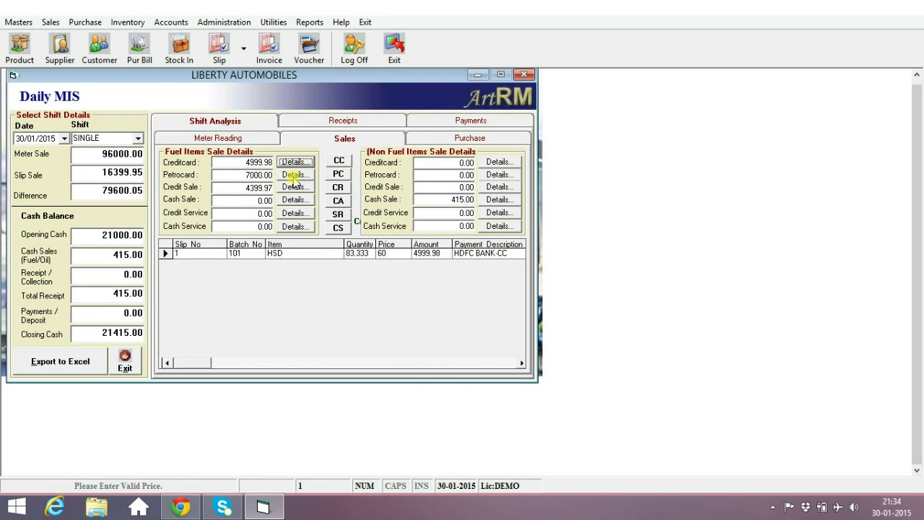
click(292, 175)
click(292, 187)
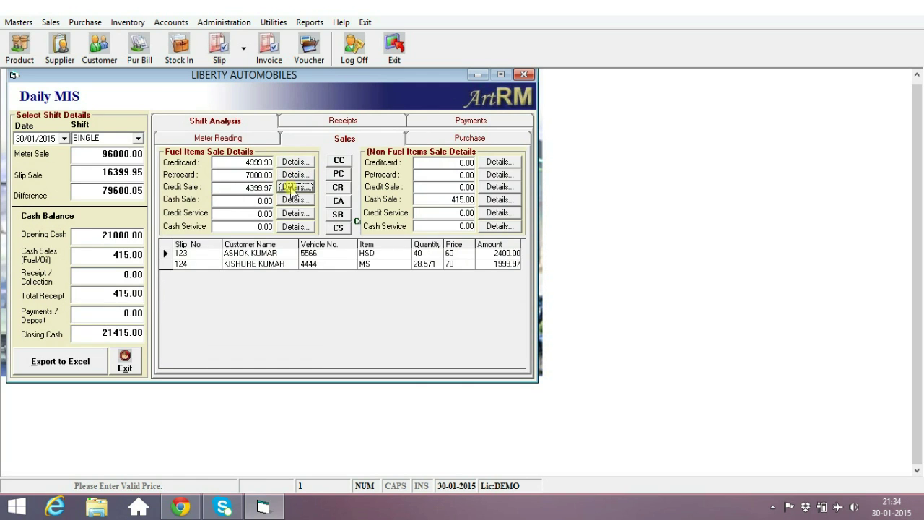
click(500, 201)
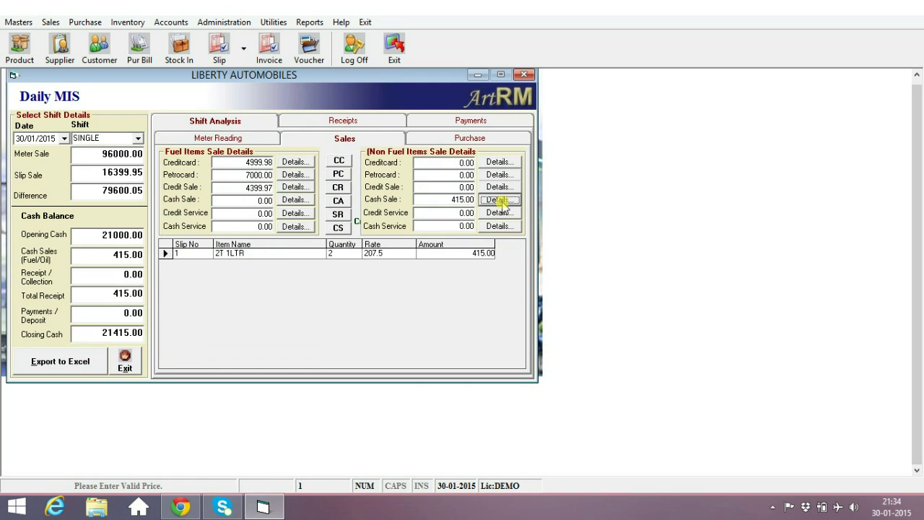
click(125, 359)
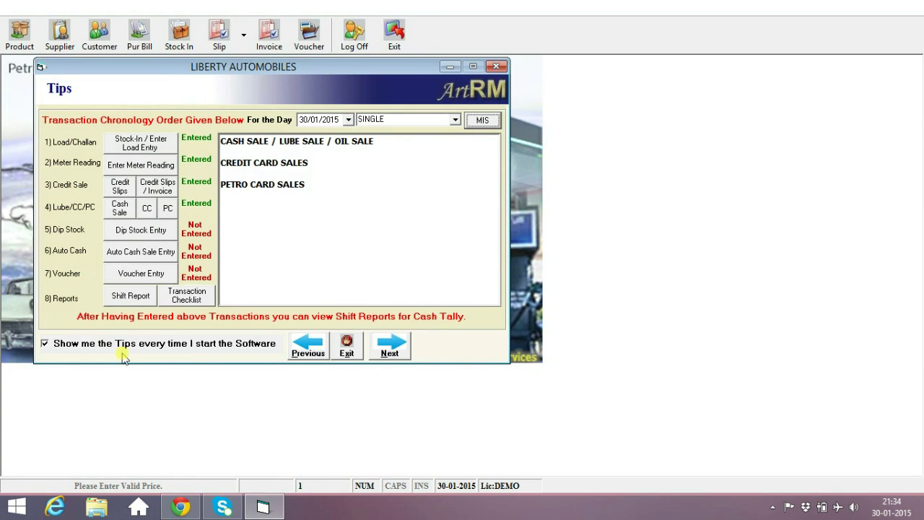
Start the dip stock entry for 30/01/2015, shift SINGLE, and load the day's tank rows
click(154, 234)
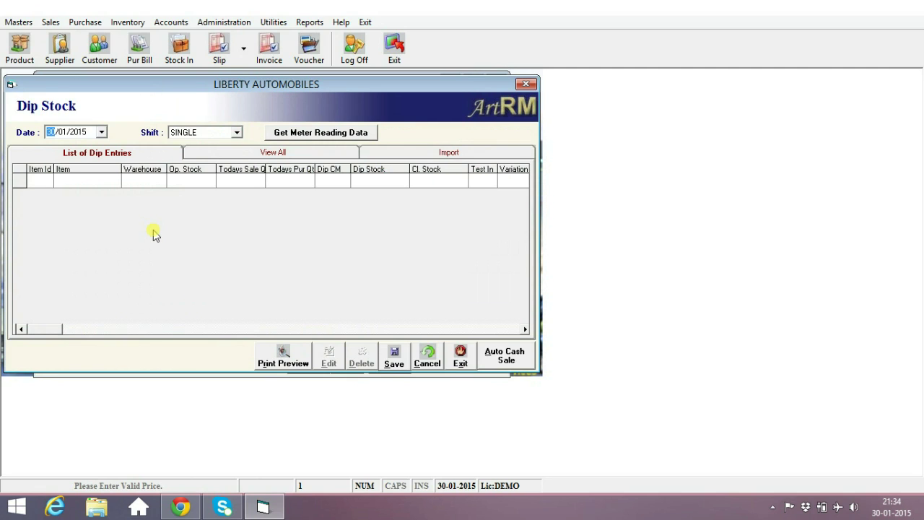
key(Return)
key(Return)
key(Return)
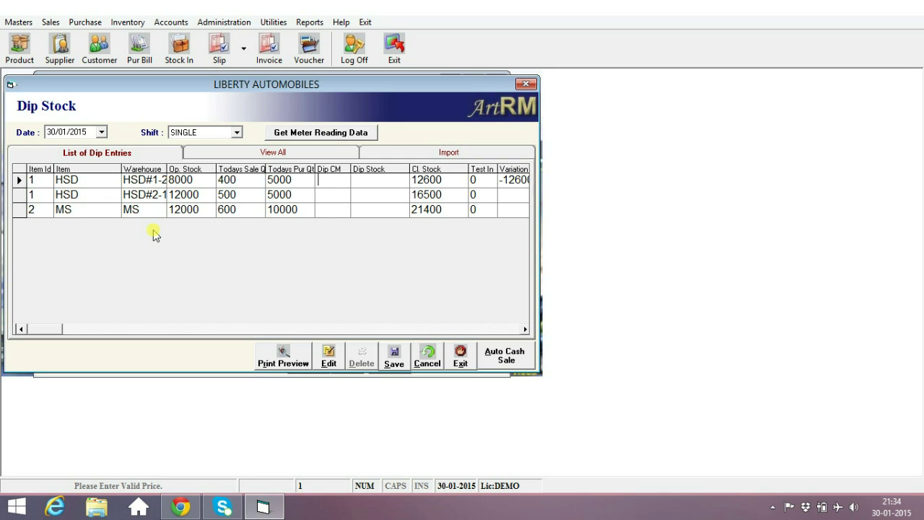
Open the calibration chart import from the Tank/Warehouse Master and choose tank HSD#1-20KL as its target
click(11, 25)
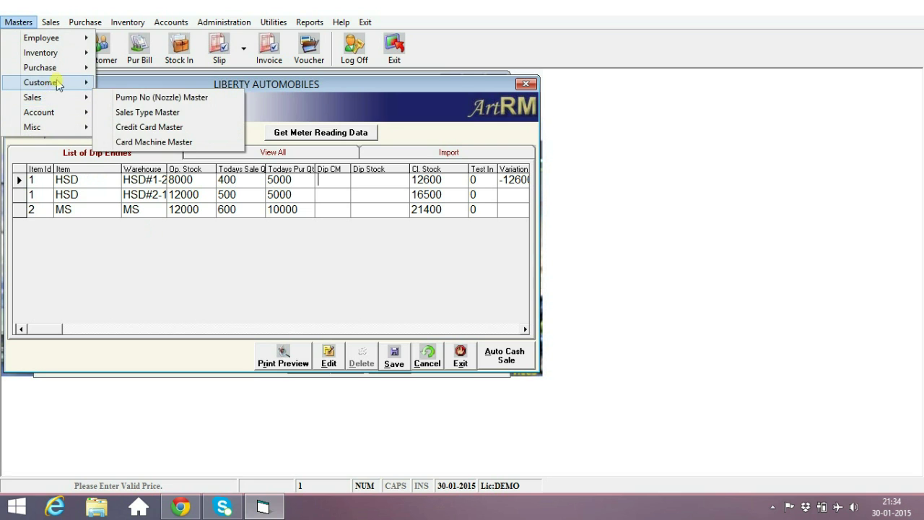
mouse_move(79, 55)
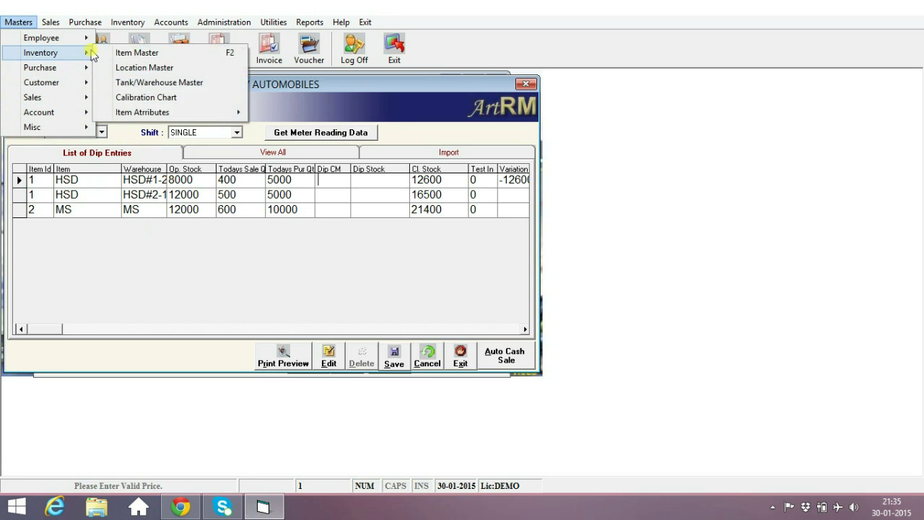
click(153, 83)
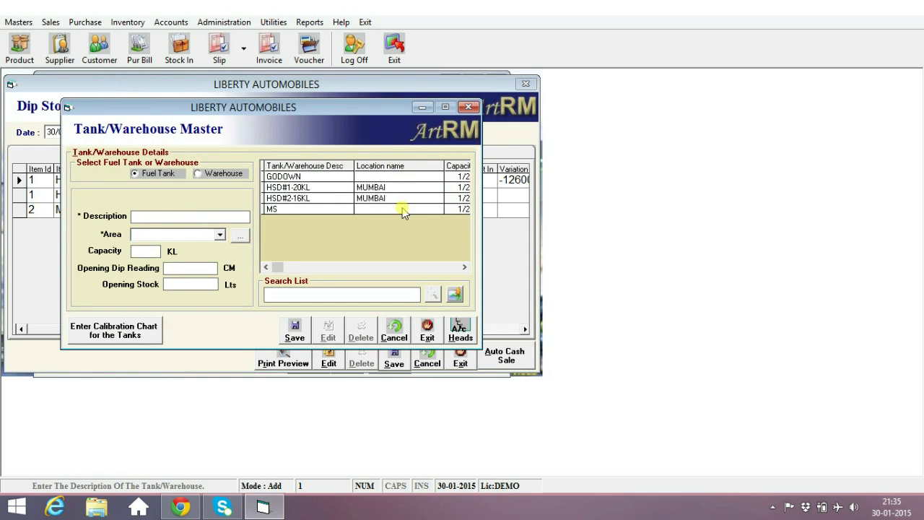
click(127, 326)
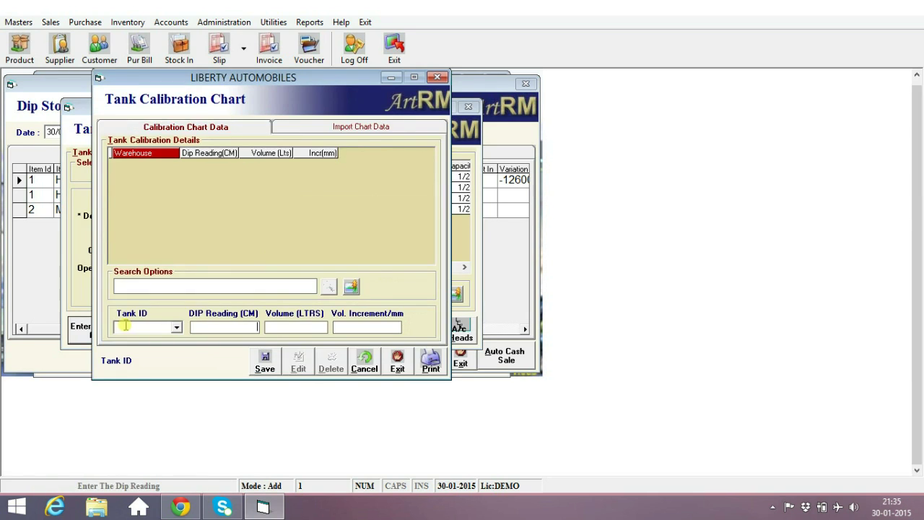
click(349, 130)
click(367, 142)
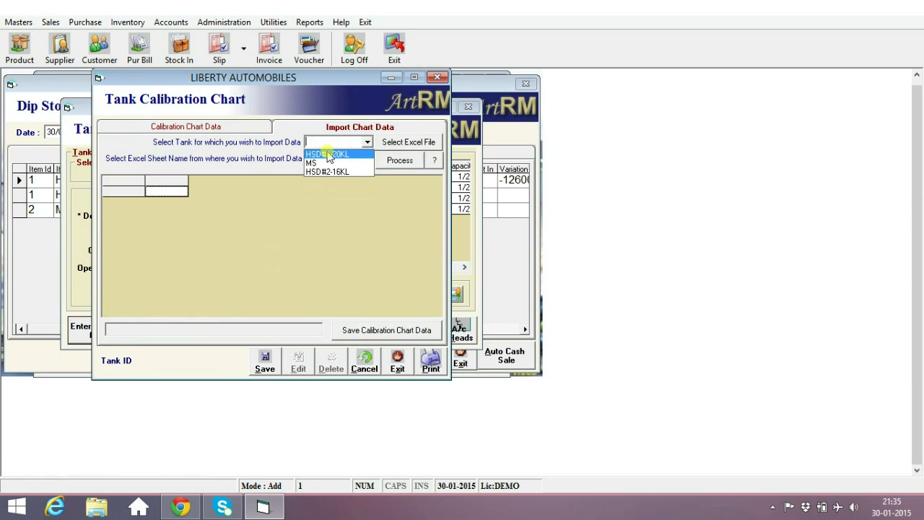
click(328, 156)
Load a calibration workbook from Clients\ArtRM_PP_Pack\Calibration Charts\IOCL on drive C and process its Sheet1 data for the tank
click(405, 142)
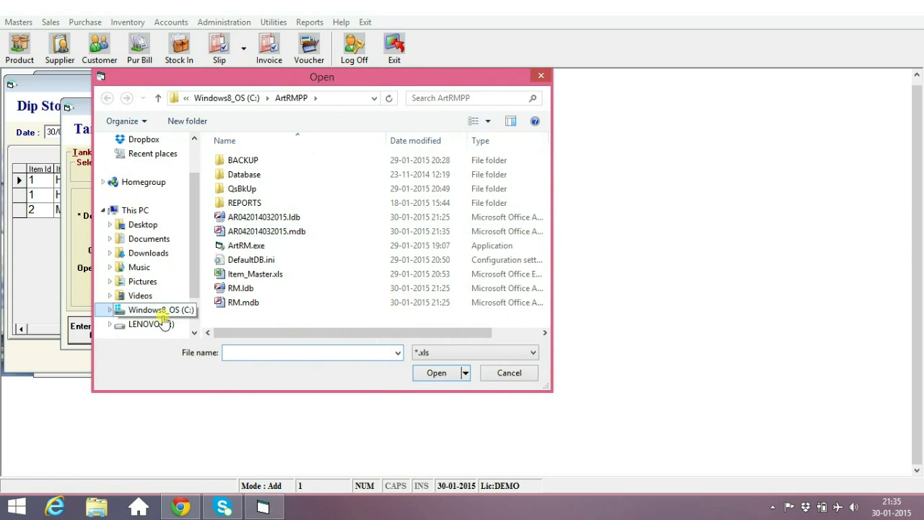
click(166, 312)
double_click(256, 177)
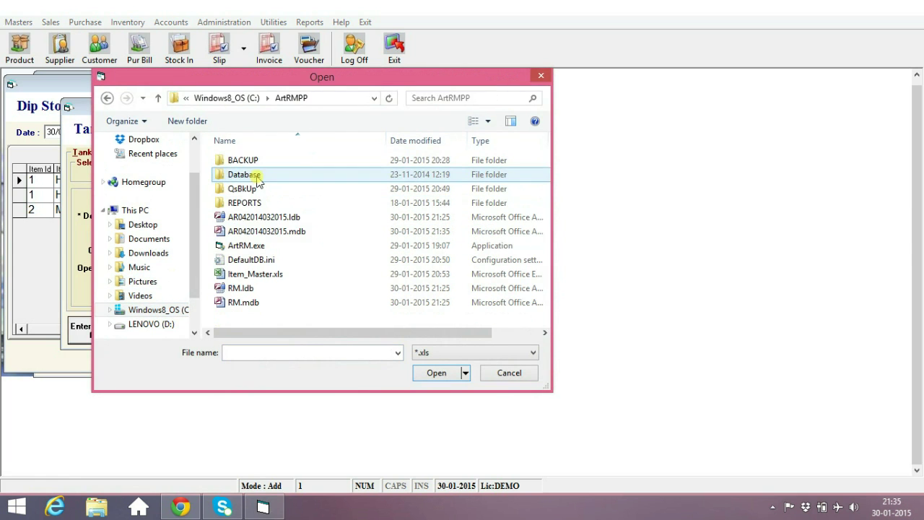
click(157, 312)
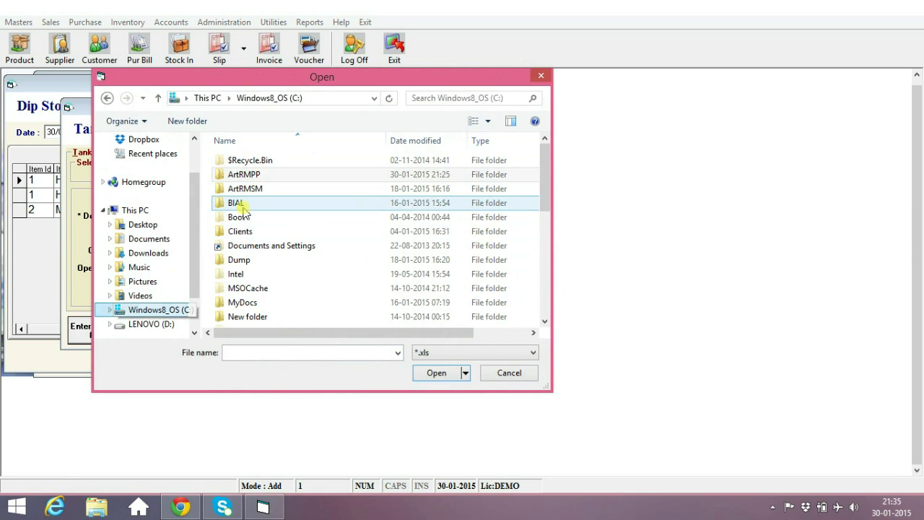
double_click(235, 232)
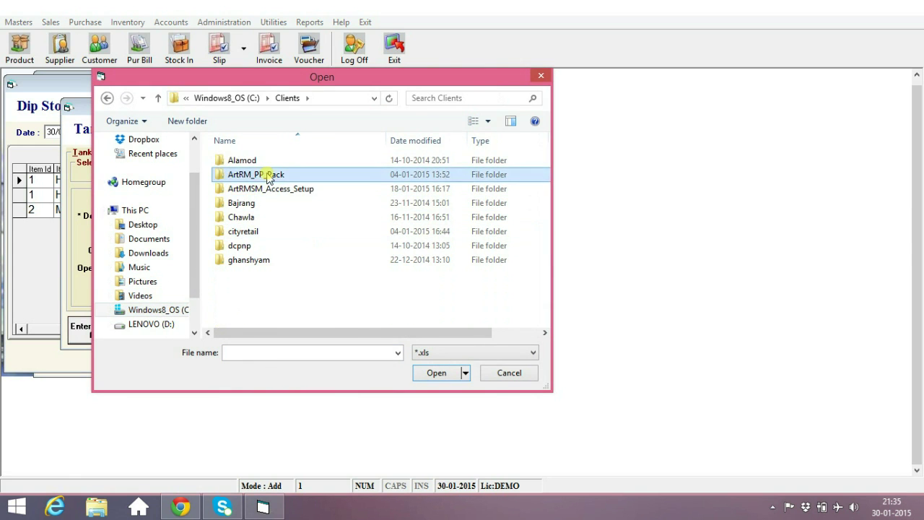
double_click(251, 177)
double_click(259, 175)
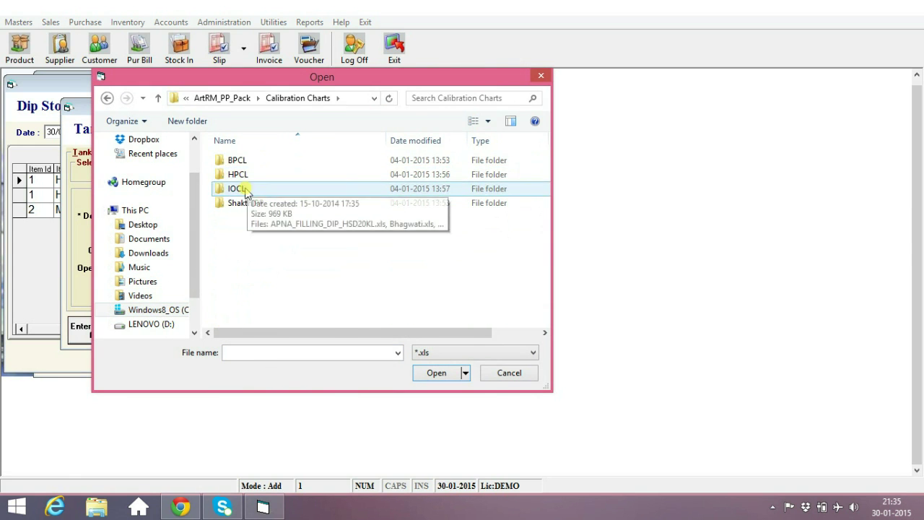
double_click(262, 188)
double_click(315, 165)
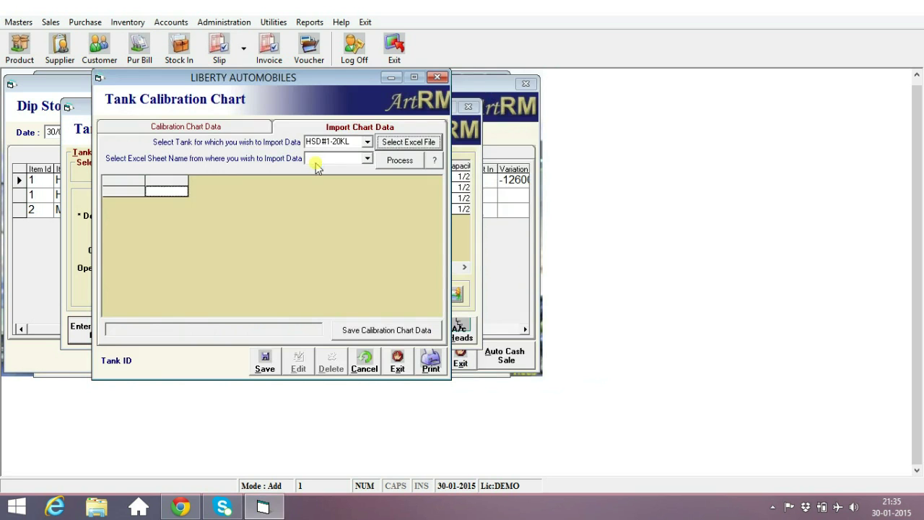
click(393, 161)
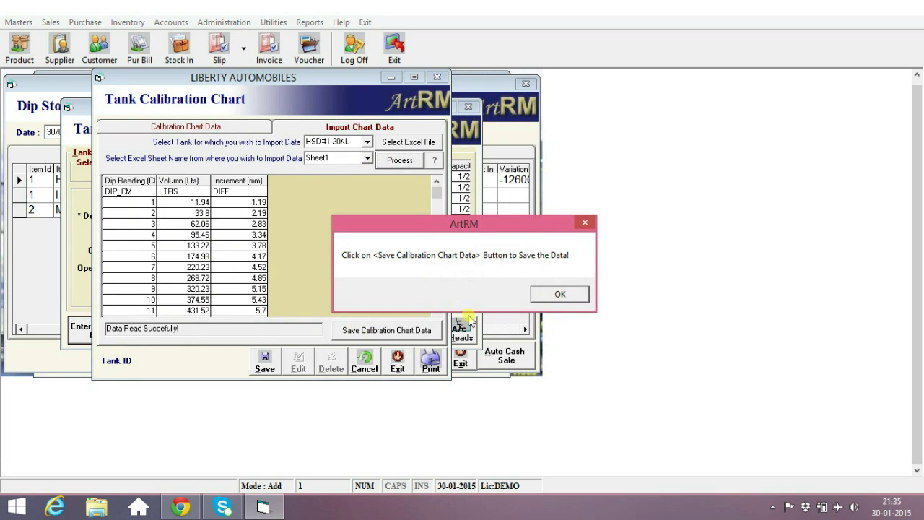
Save the imported calibration chart data for tank HSD#1-20KL and return to the dip stock entry
click(543, 293)
click(357, 331)
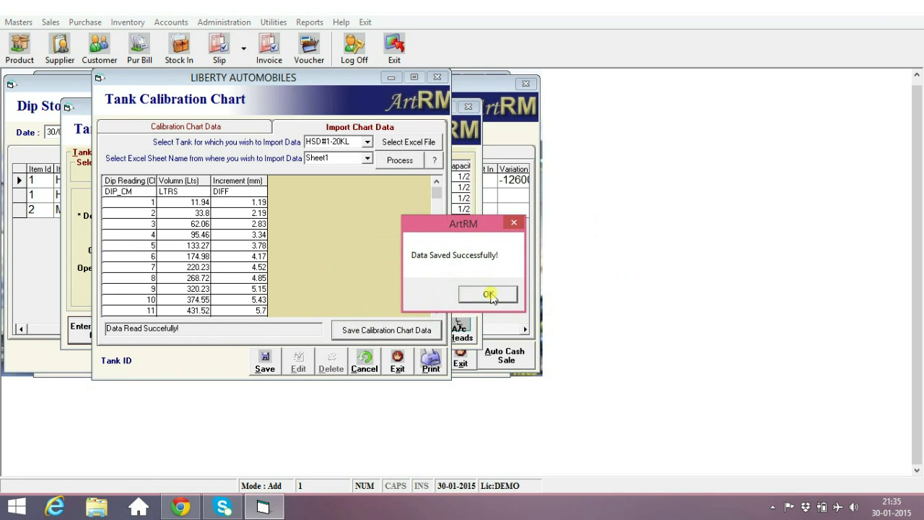
click(489, 294)
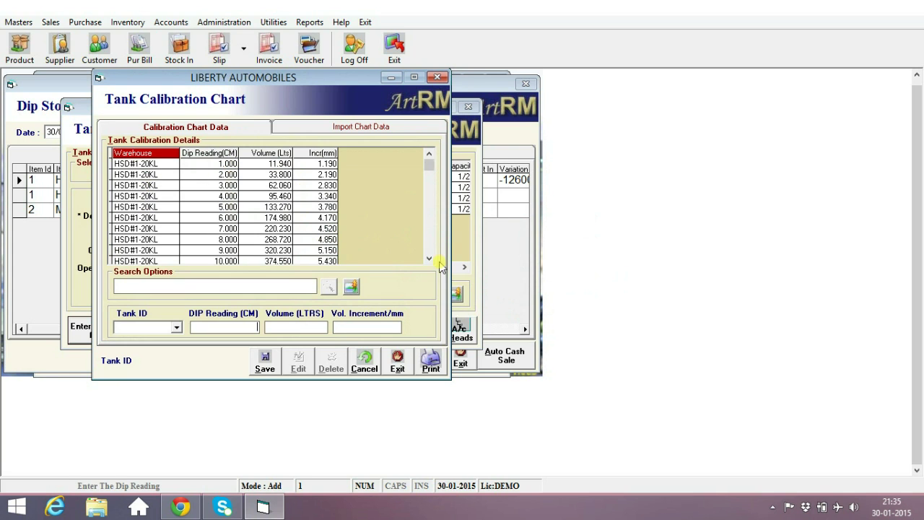
click(397, 361)
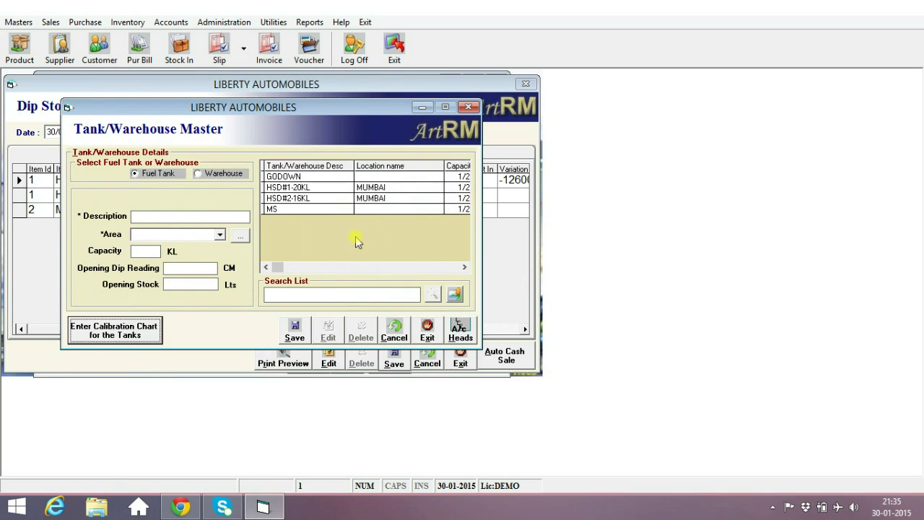
click(426, 331)
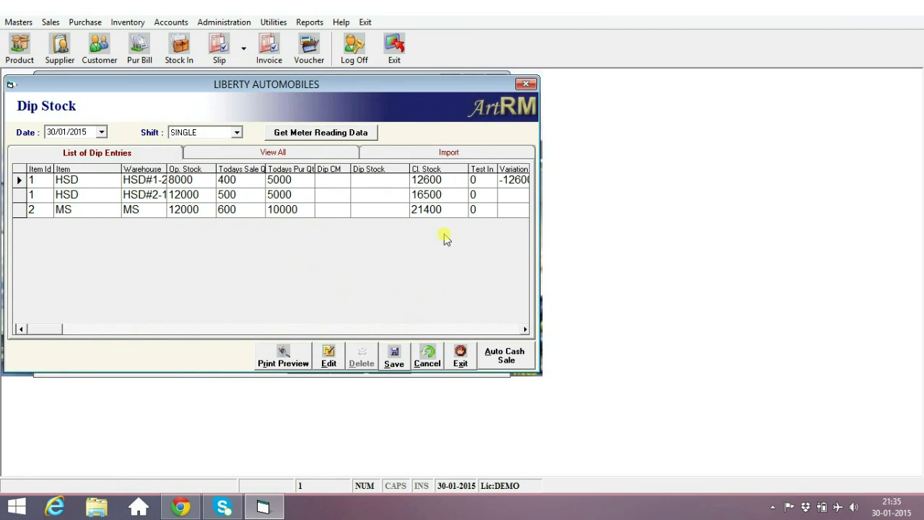
Enter a dip reading of 121 cm for tank HSD#1-20KL, and correct it to 119 cm
text(121)
key(Tab)
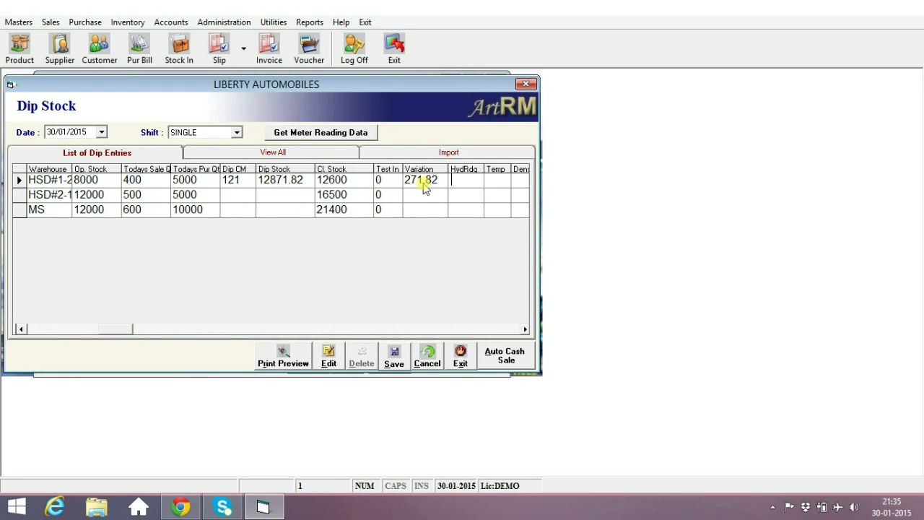
click(250, 181)
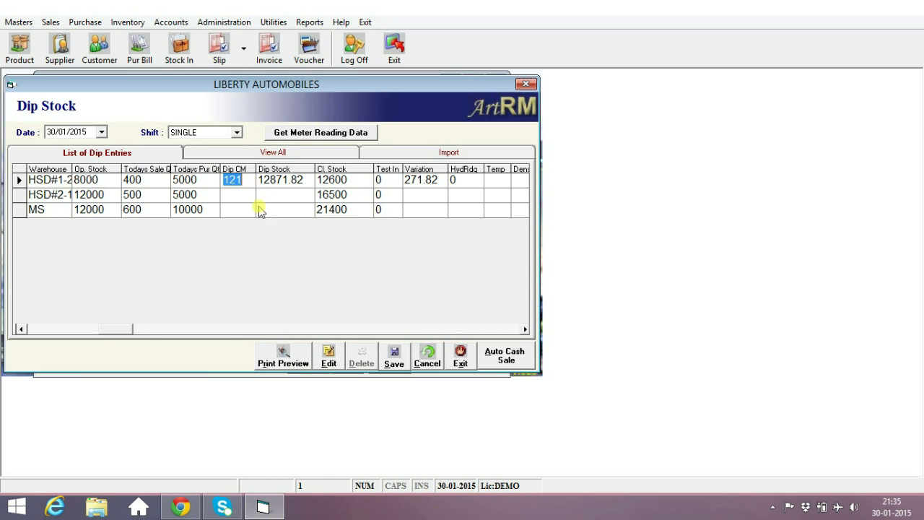
text(1)
key(Return)
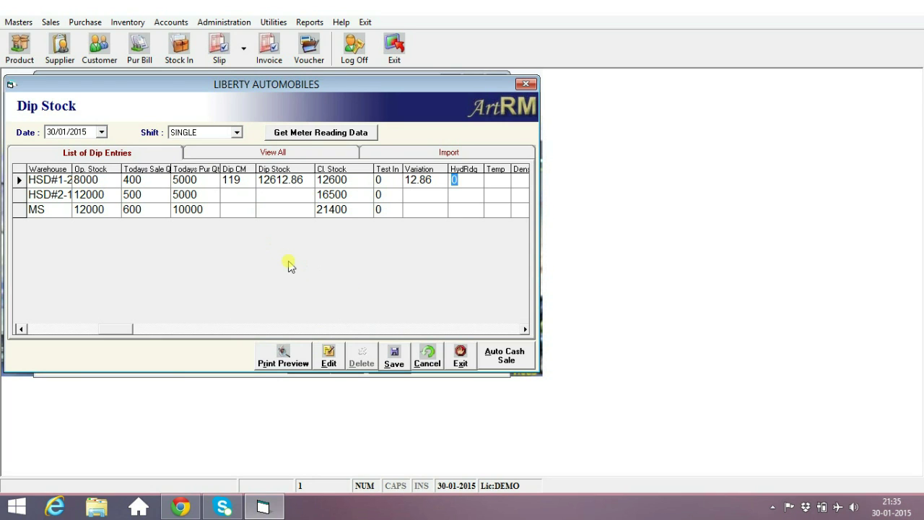
key(Return)
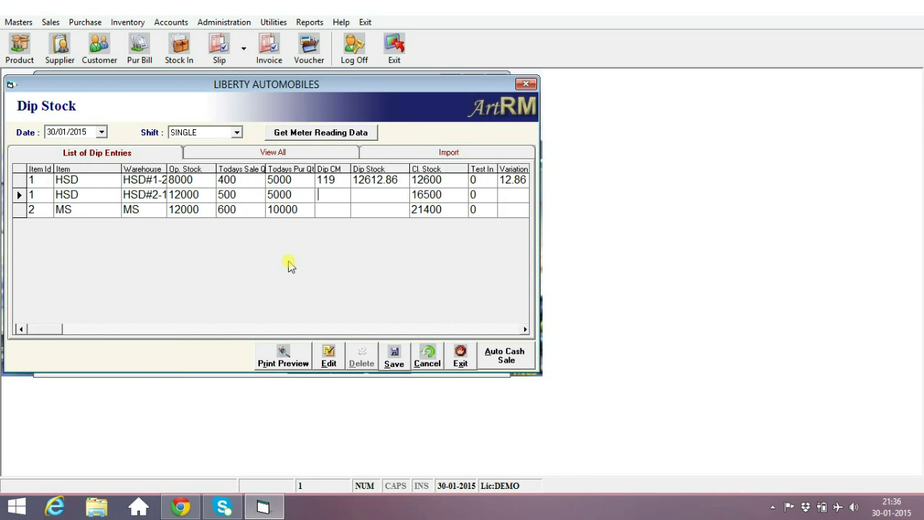
Enter a dip stock of 16500 for the second HSD tank, leaving its dip reading empty and its remaining fields at zero
key(Return)
key(Return)
key(Return)
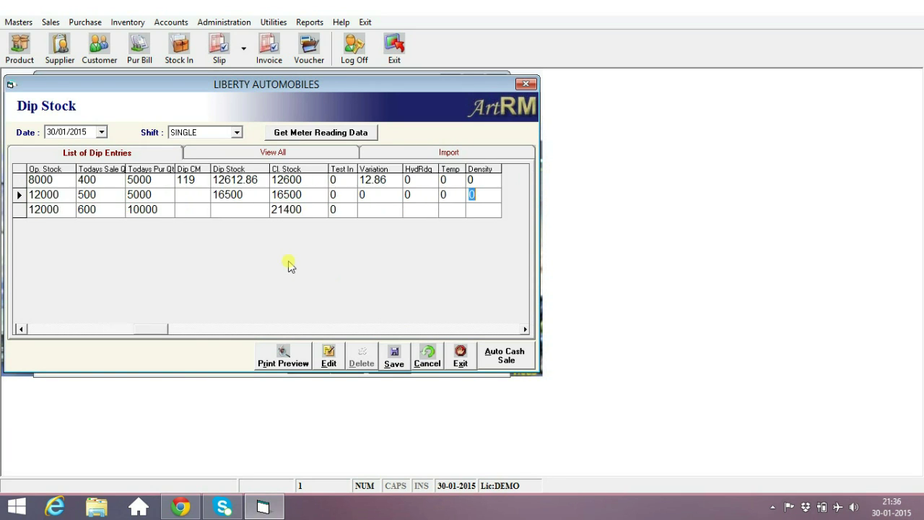
key(Return)
Enter a dip stock of 21400 for the MS tank, then save and close the dip stock entry
key(Return)
text(214)
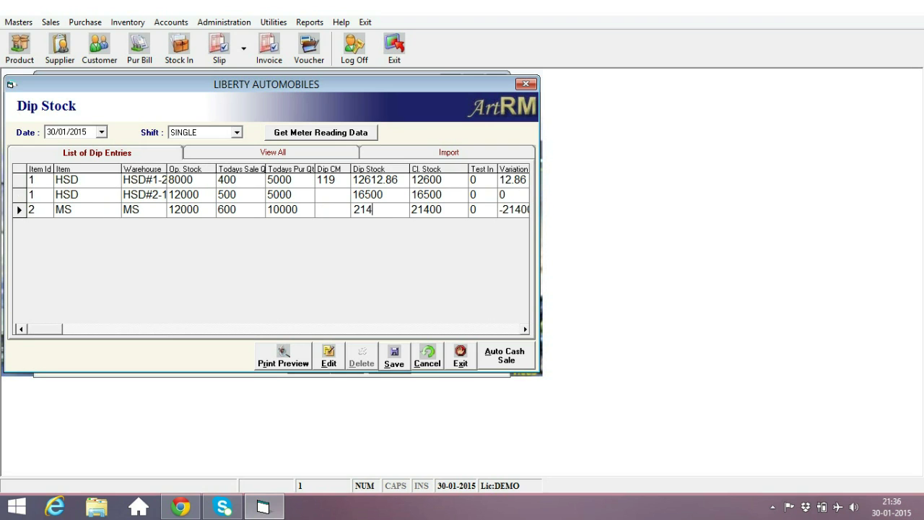
text(00)
key(Return)
key(Return)
key(alt+s)
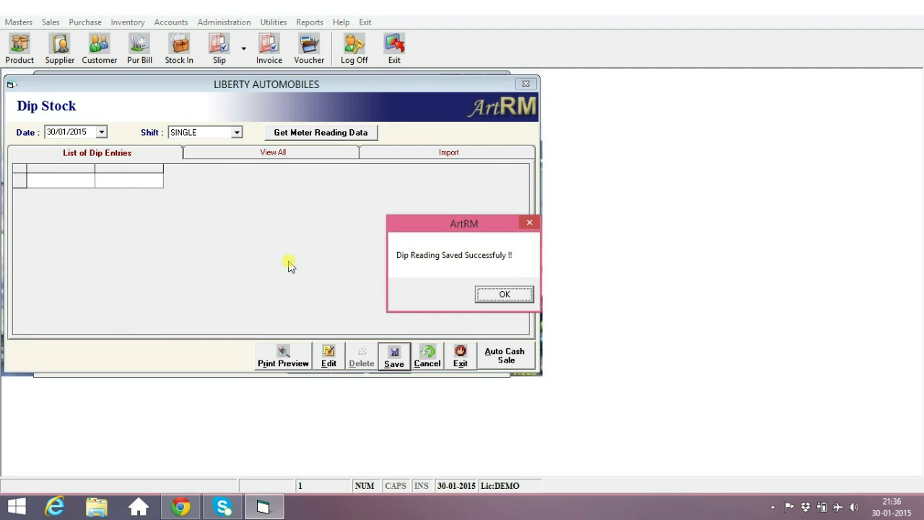
key(Return)
click(460, 357)
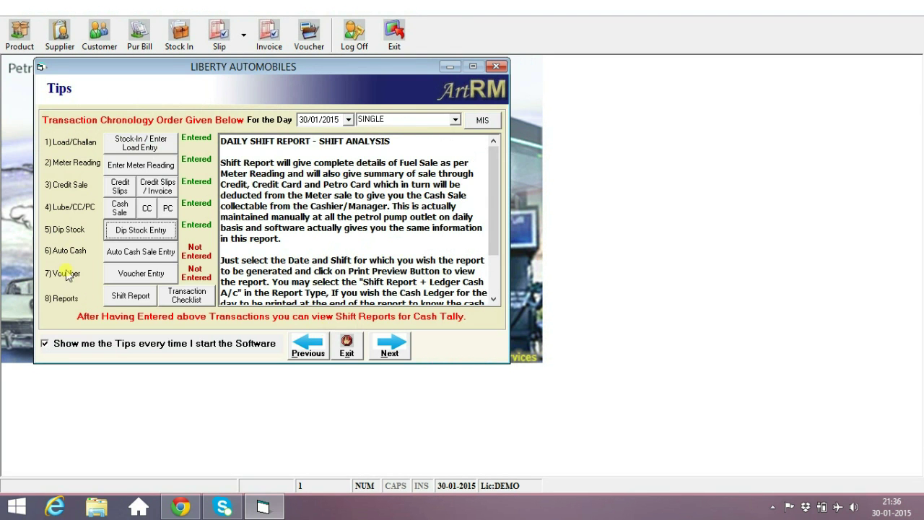
Generate the auto cash sale data for fuel items on 30/01/2015, shift SINGLE, and save the entry
click(106, 251)
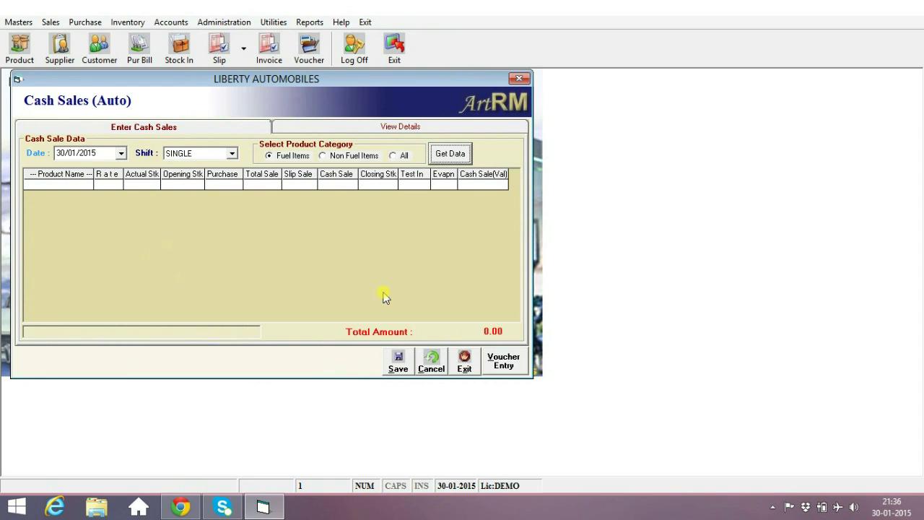
key(Return)
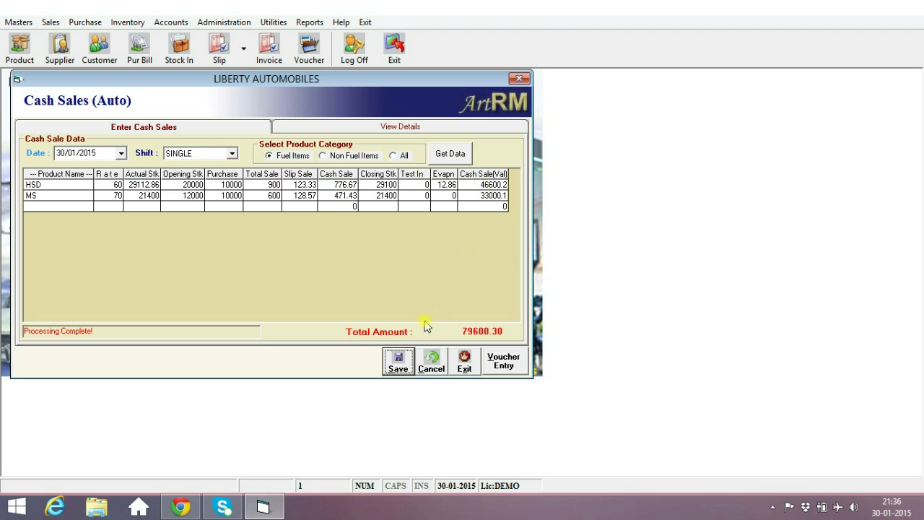
click(398, 359)
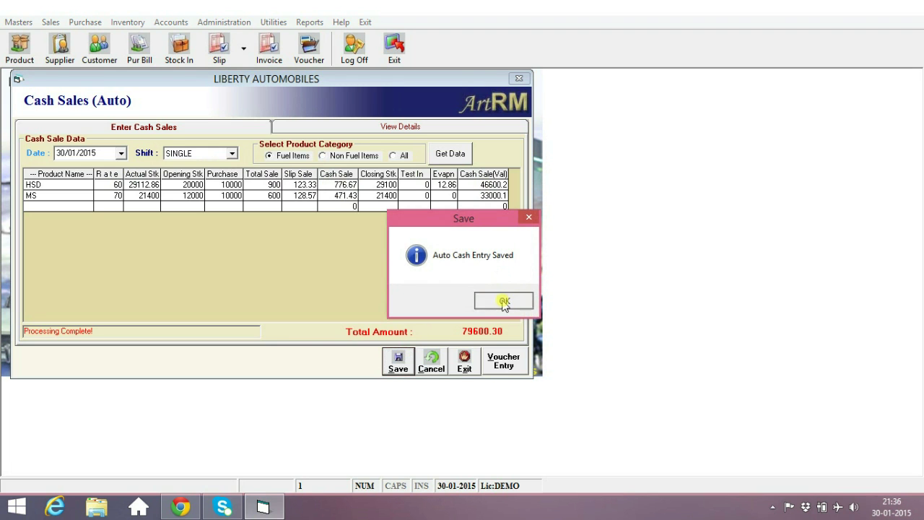
click(504, 300)
click(464, 359)
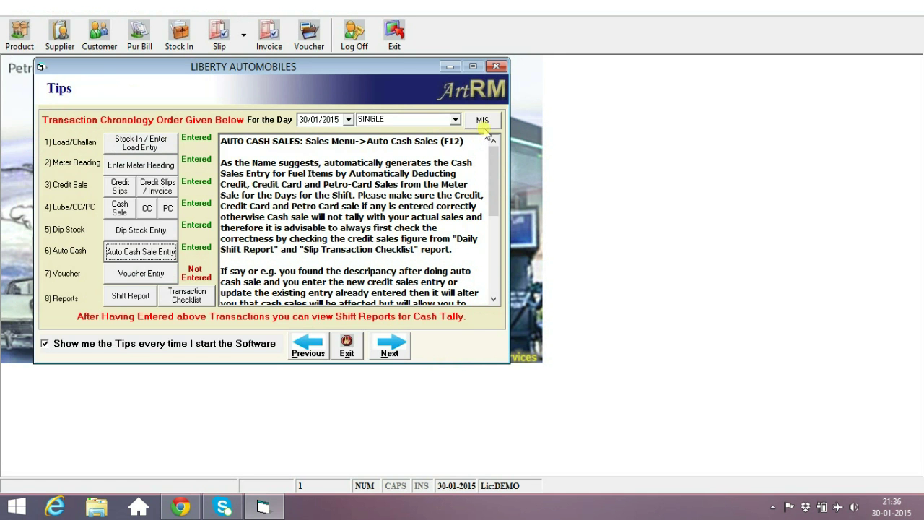
Check the total receipt, sale difference and slip sale in the daily MIS, along with the fuel cash sale details
click(482, 120)
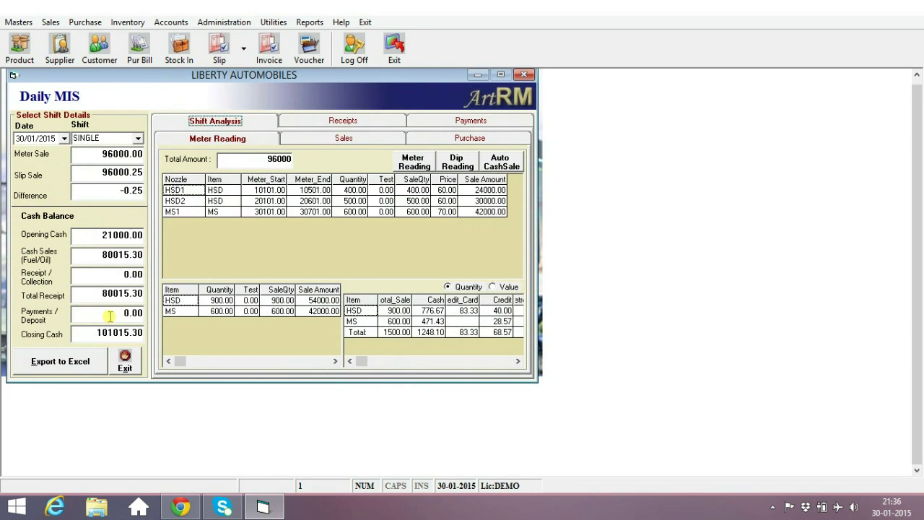
drag(92, 293, 168, 291)
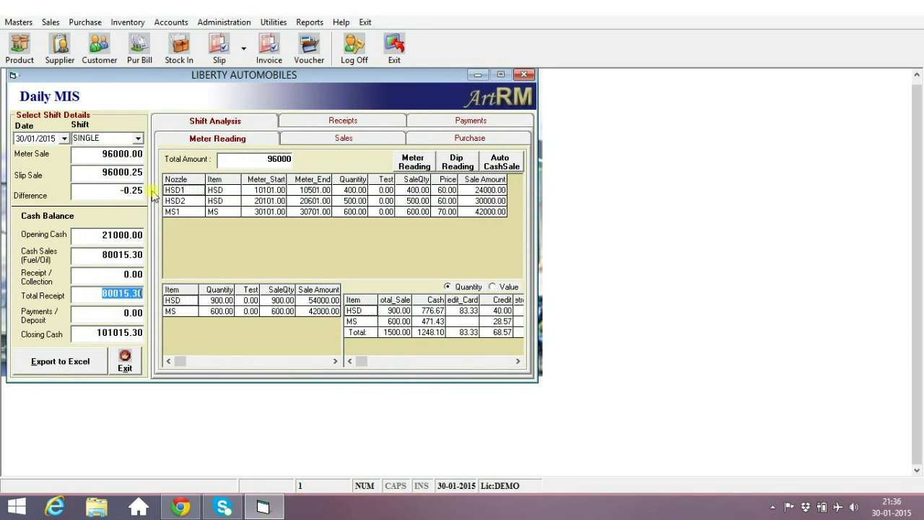
drag(99, 191, 160, 197)
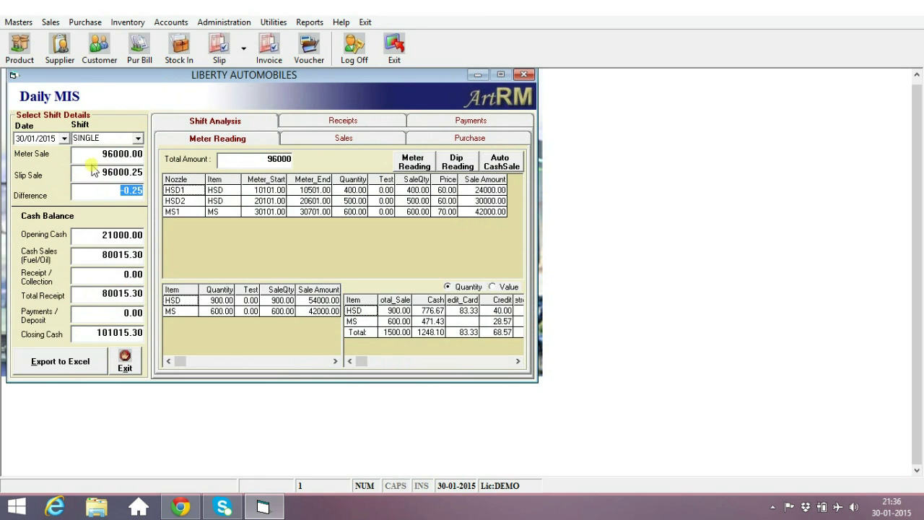
click(345, 139)
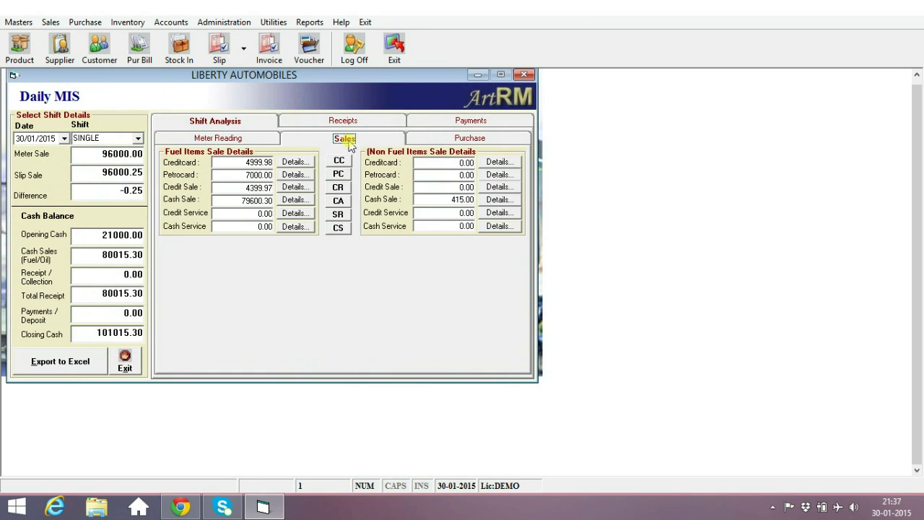
click(293, 201)
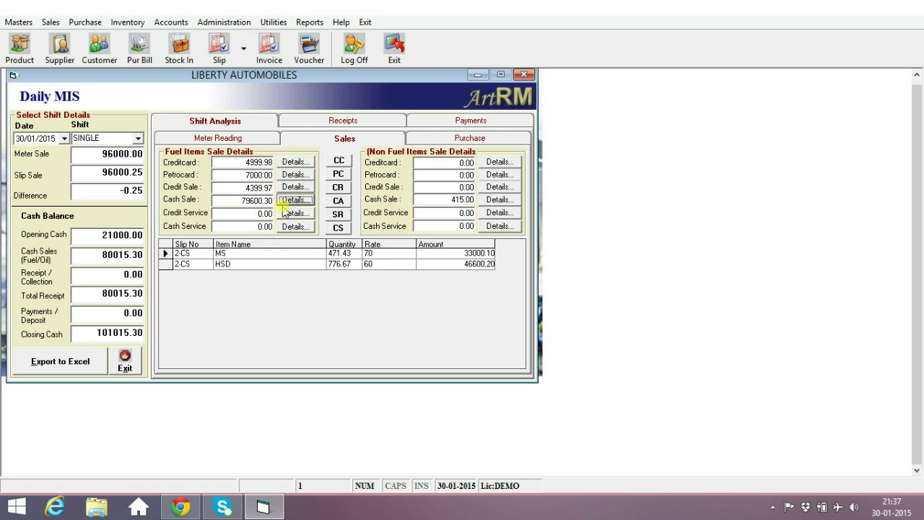
drag(104, 173, 149, 175)
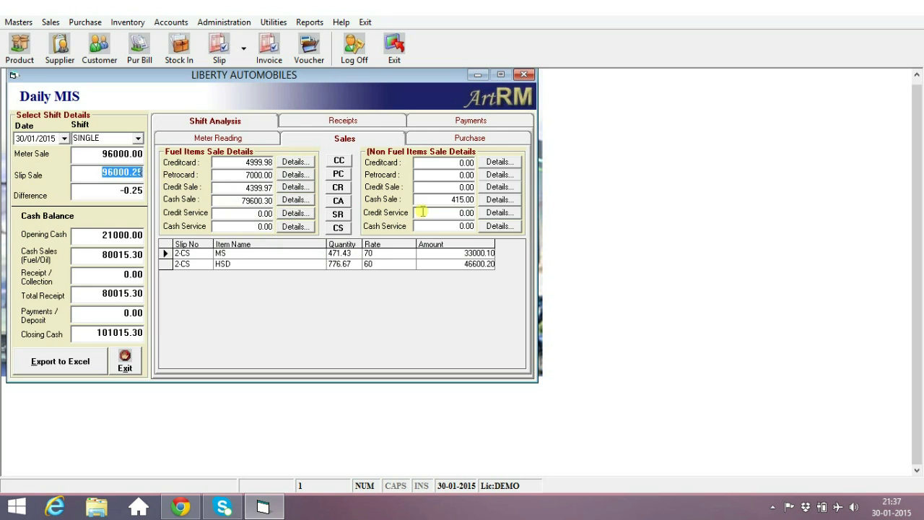
Compare the fuel and non-fuel cash sales with the total receipt and opening cash, and close the daily MIS
drag(238, 201, 278, 203)
drag(441, 200, 473, 200)
click(85, 302)
drag(85, 302, 169, 300)
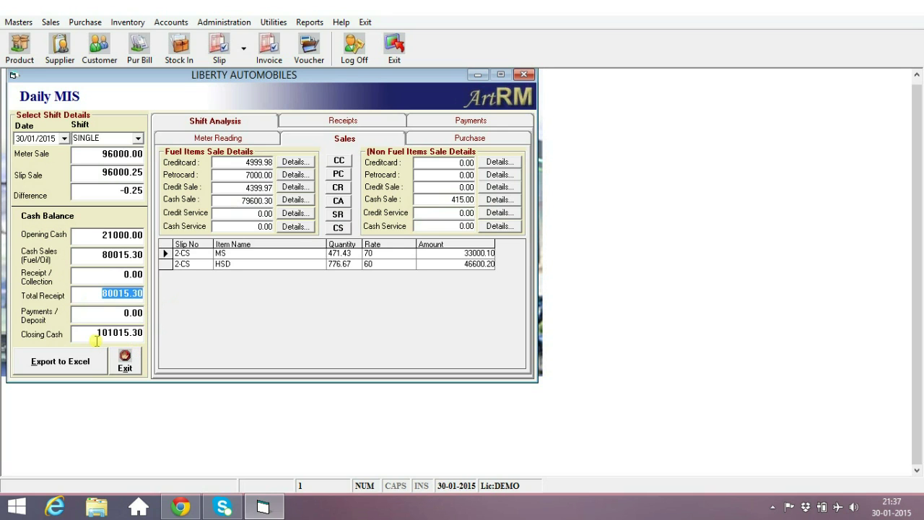
drag(99, 235, 139, 235)
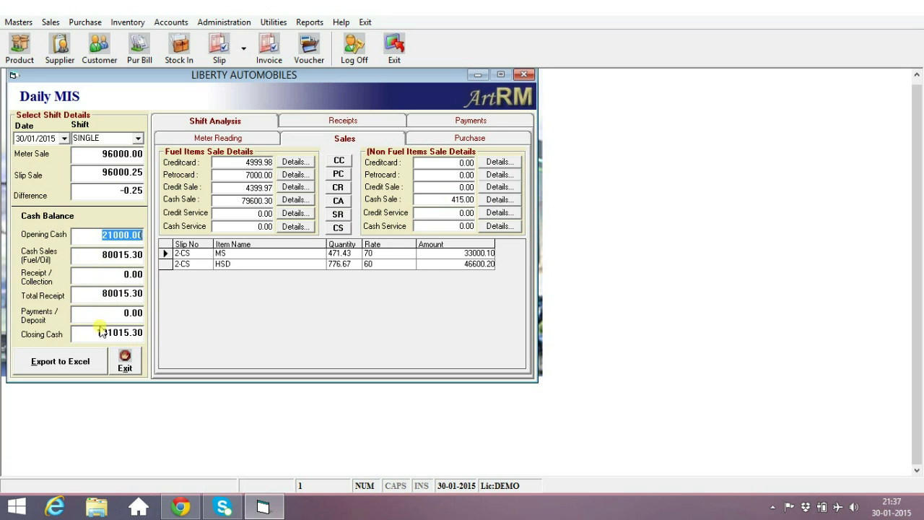
click(124, 368)
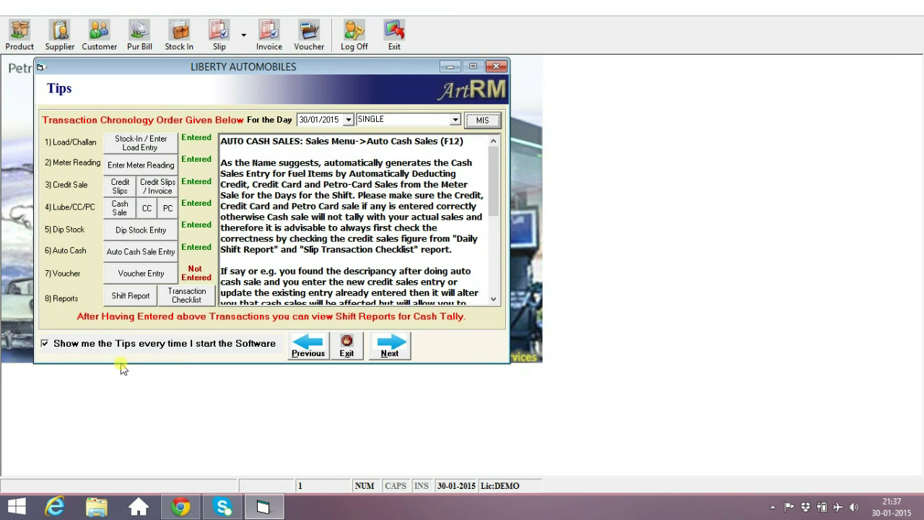
Start a voucher entry of type Payment and set it as paid by Cash
click(144, 277)
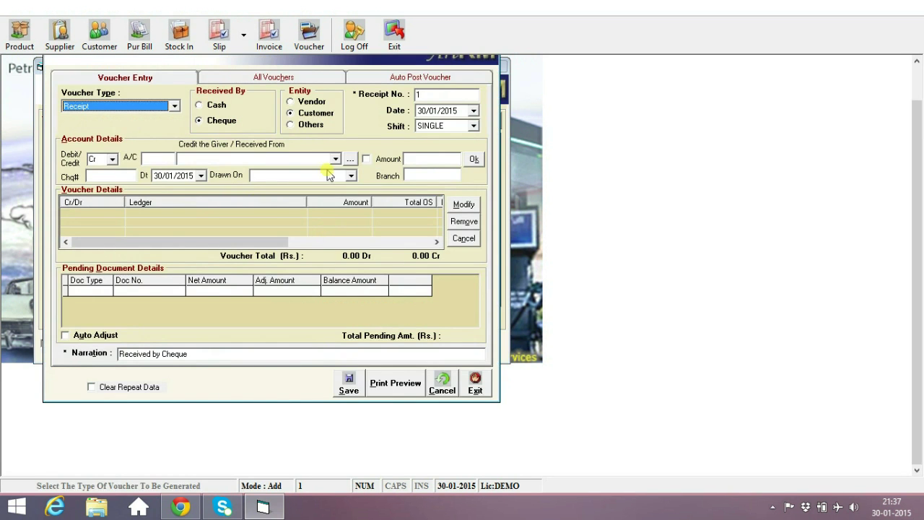
click(175, 107)
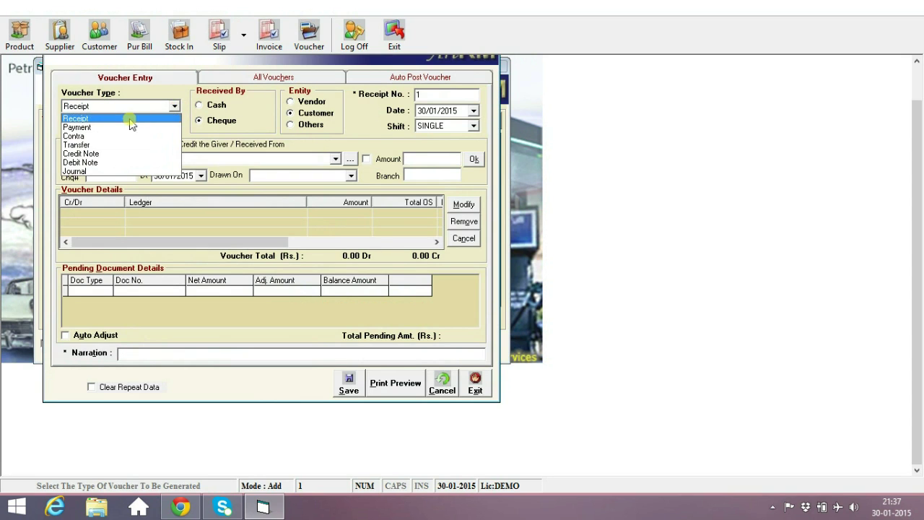
click(115, 128)
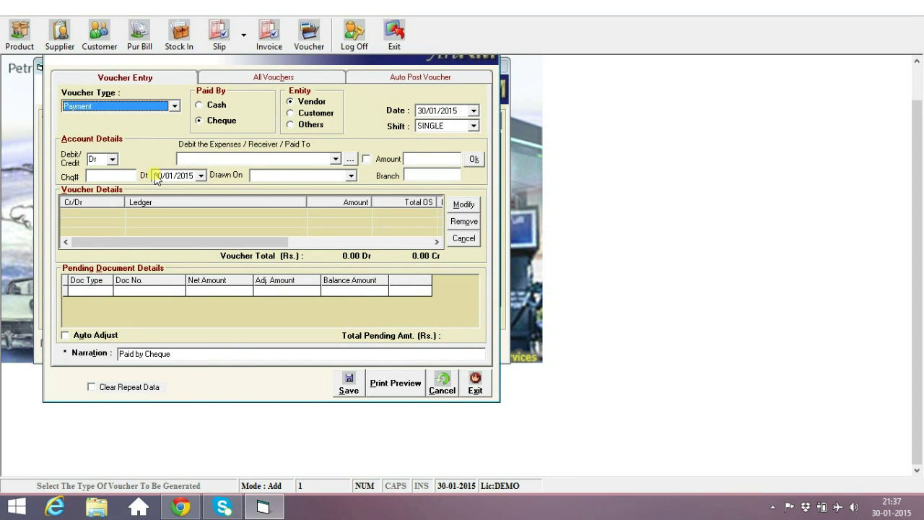
key(Tab)
key(Up)
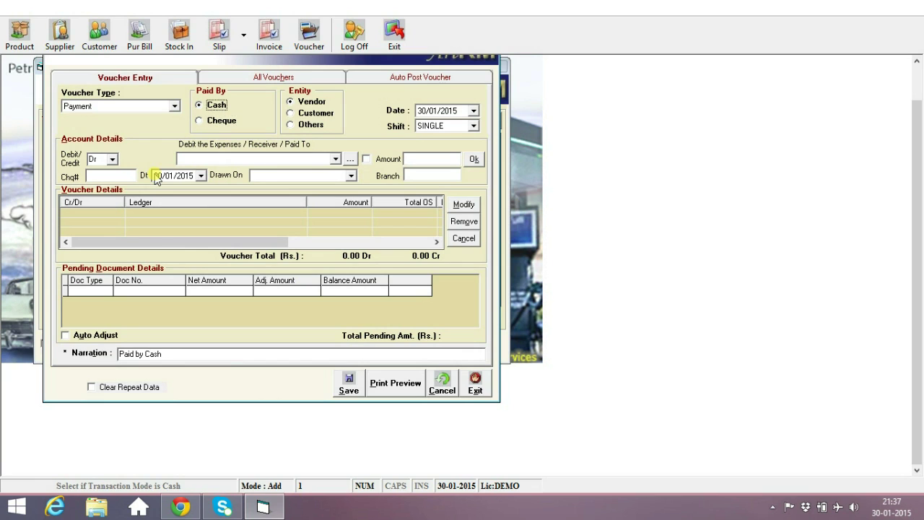
Set the payment voucher's entity to Others and go to its ledger selection, keeping the Debit entry
key(Tab)
key(Up)
key(Down)
key(Down)
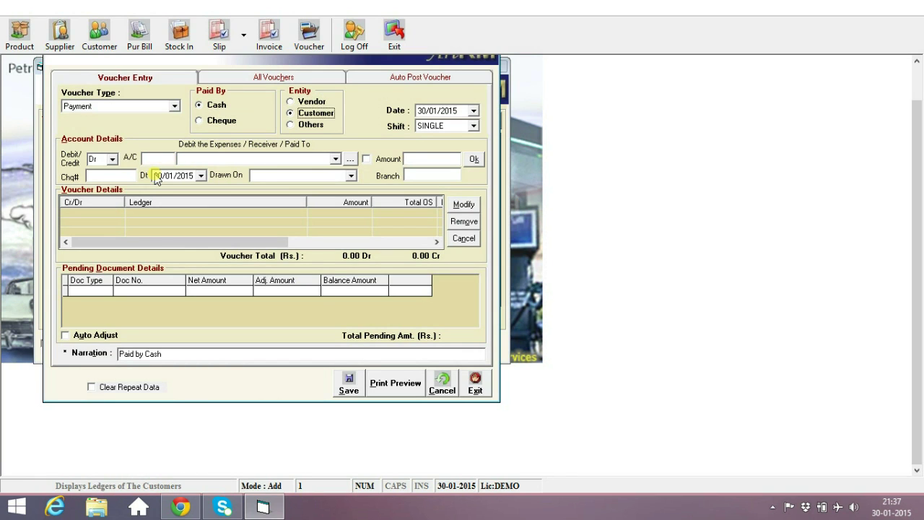
key(Down)
key(Tab)
key(Tab)
key(Tab)
key(Tab)
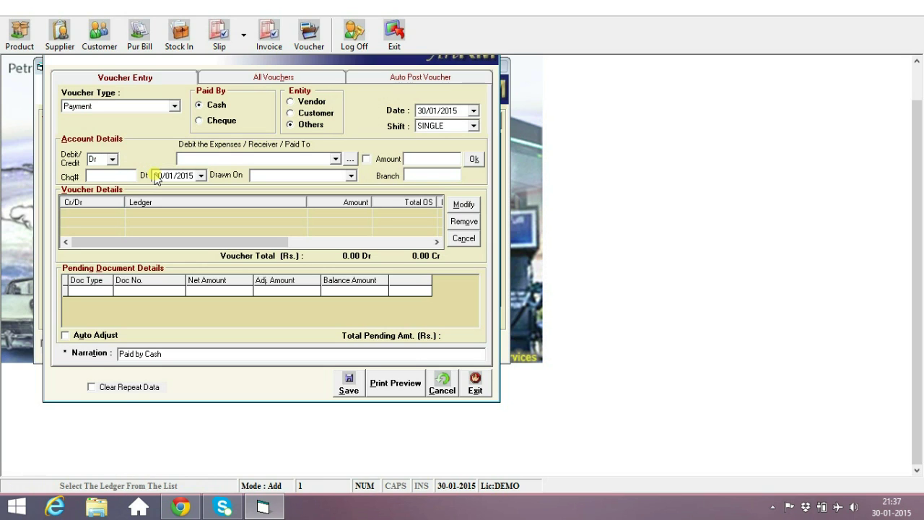
Create and save a new ledger TEA EXPS under the parent ADMINISTRATIVE EXPENSES for the payment voucher
click(350, 159)
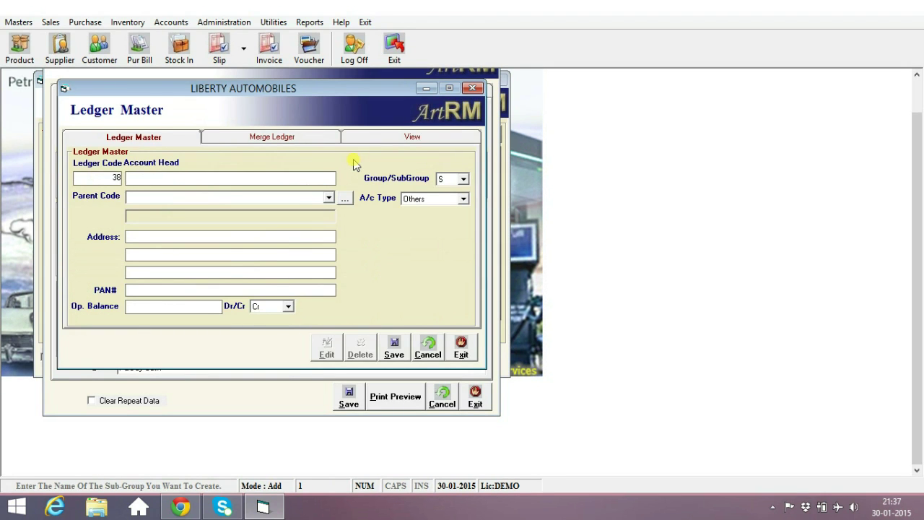
text(TEA EXPS)
key(Tab)
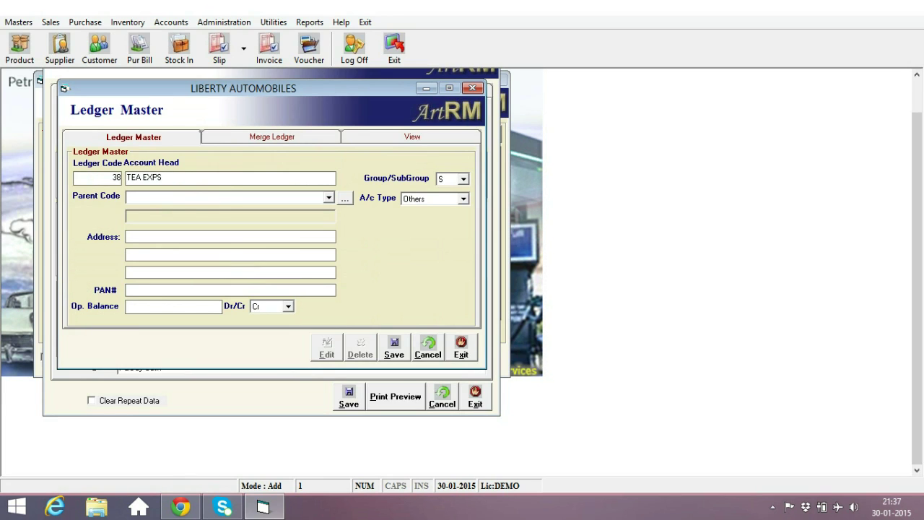
text(ADMINISTRATIVE EXPENSES)
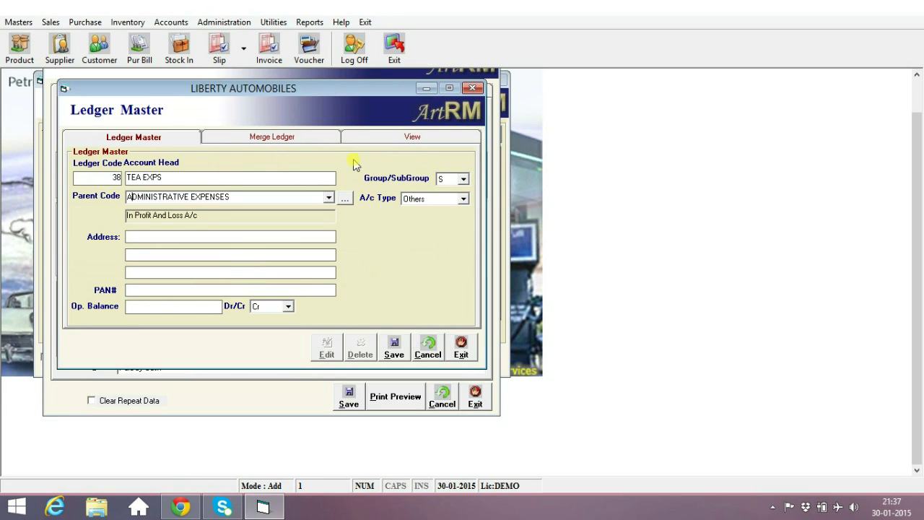
click(390, 346)
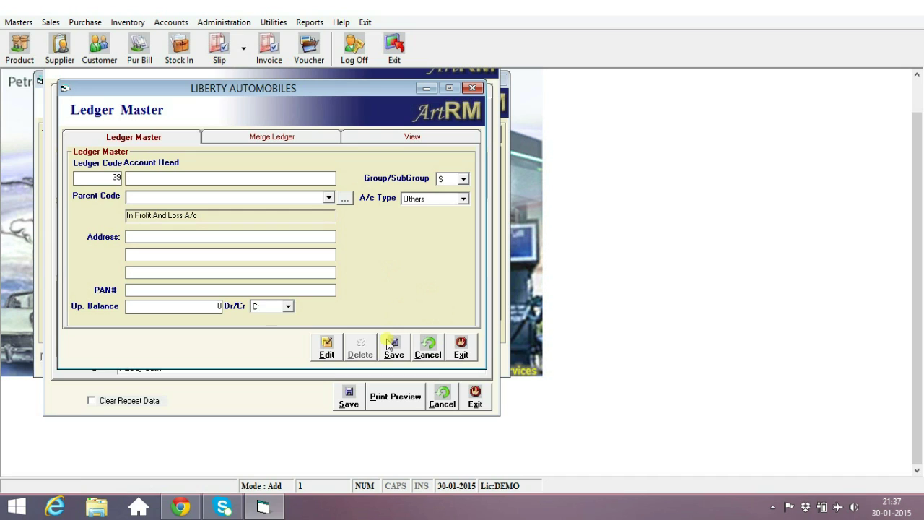
Create and save a ledger TANKER CHARGES under the parent ADMINISTRATIVE EXPENSES, and close the ledger master
click(167, 177)
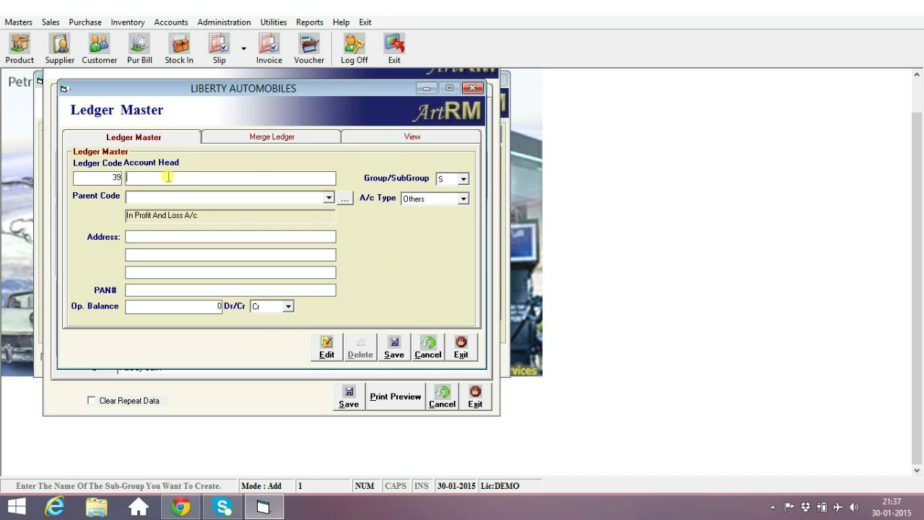
text(TANK)
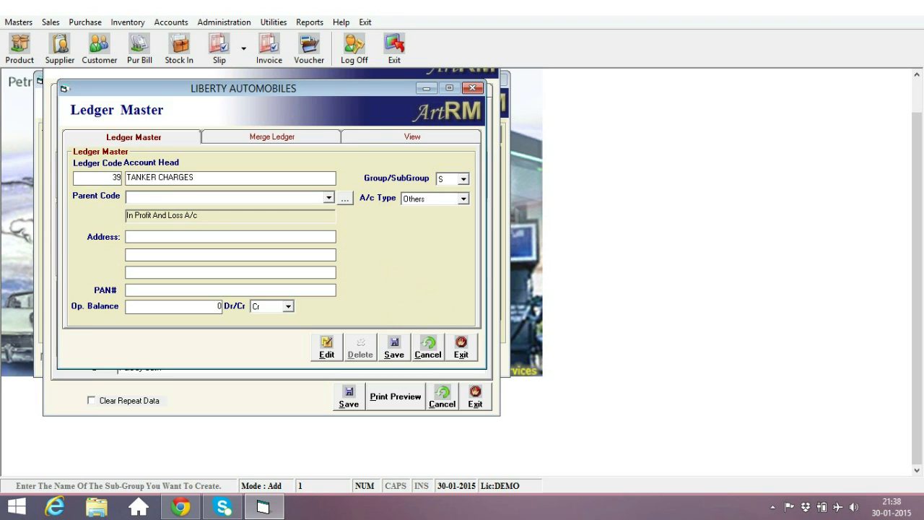
text(ER CHARGES)
key(Return)
key(Down)
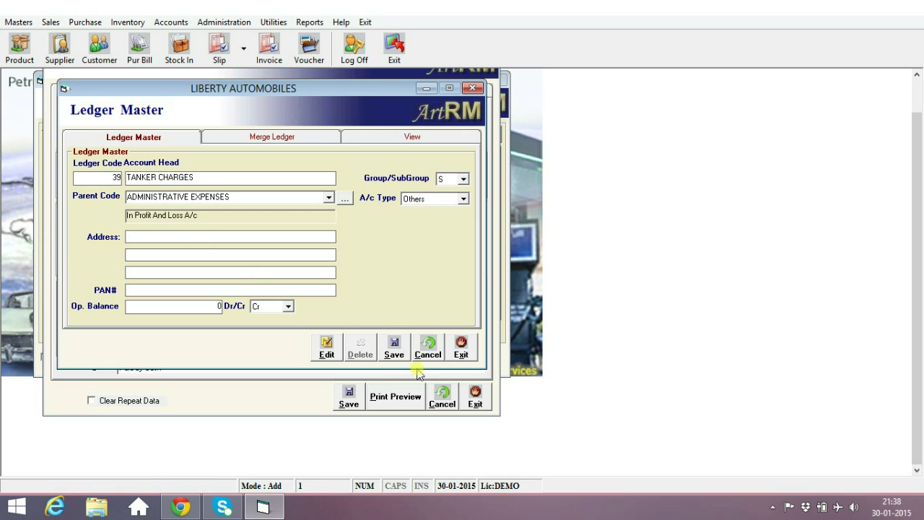
click(401, 351)
click(461, 347)
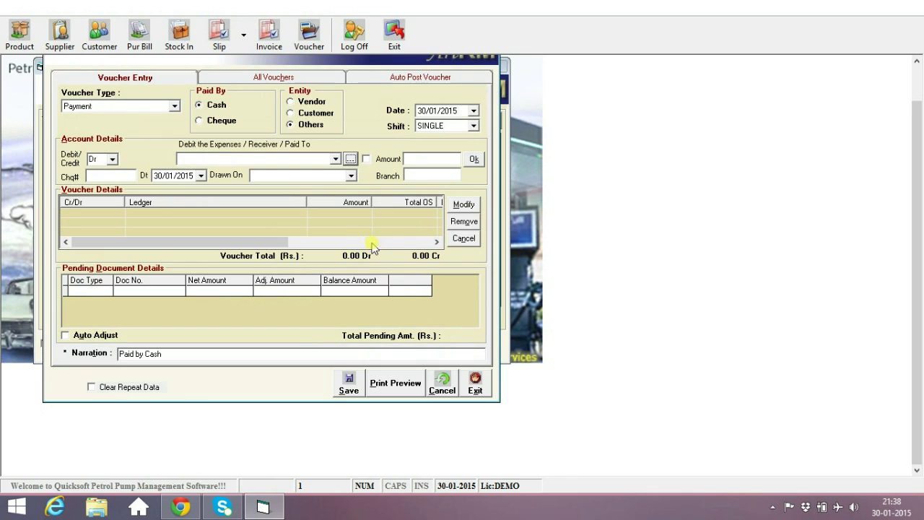
Choose TEA EXPS as the ledger to debit in the cash payment voucher
click(335, 159)
text(TEA EXPS)
key(Return)
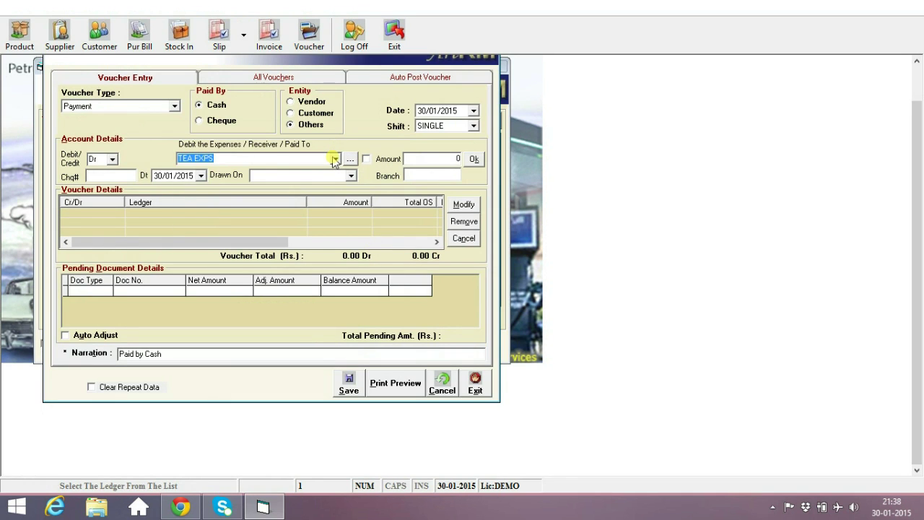
key(Down)
text(TA)
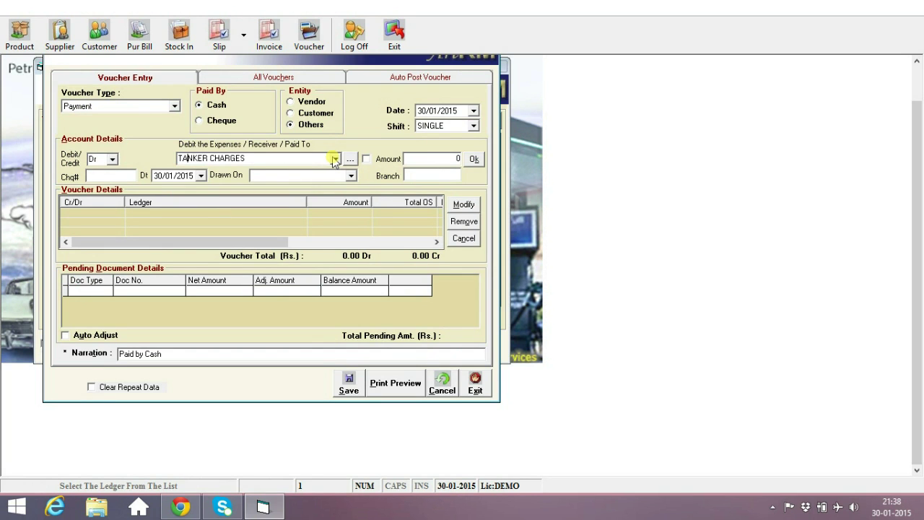
key(Down)
text(TE)
key(Return)
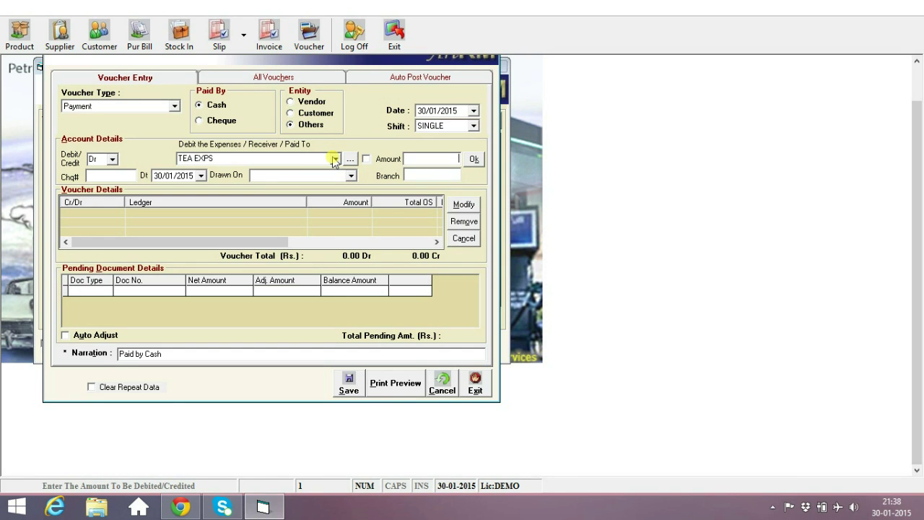
Debit 120 to the tea expense, credit the same amount to CASH, and save the payment voucher
key(Tab)
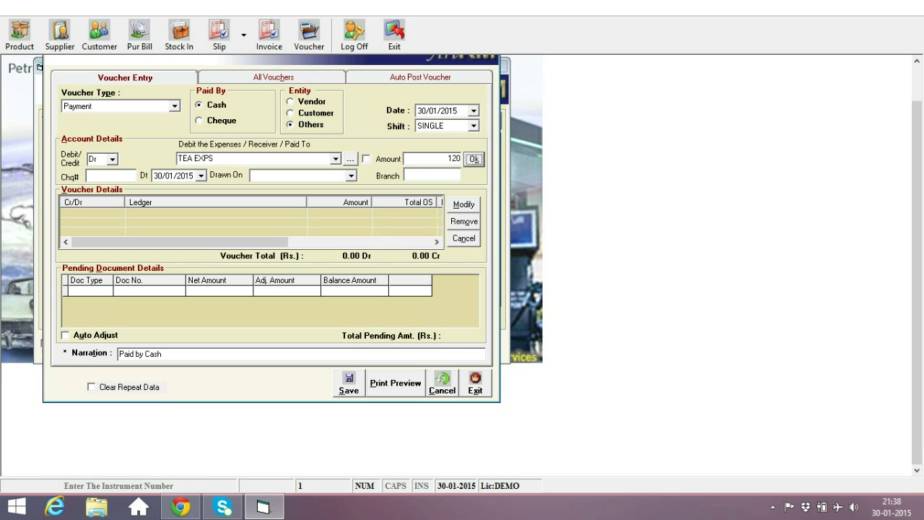
key(Return)
key(Return)
key(Return)
key(Return)
key(Return)
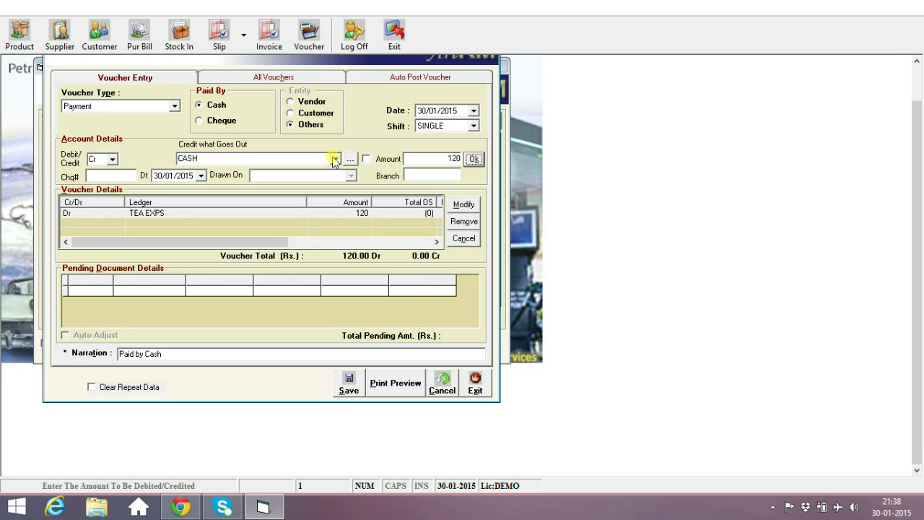
key(Return)
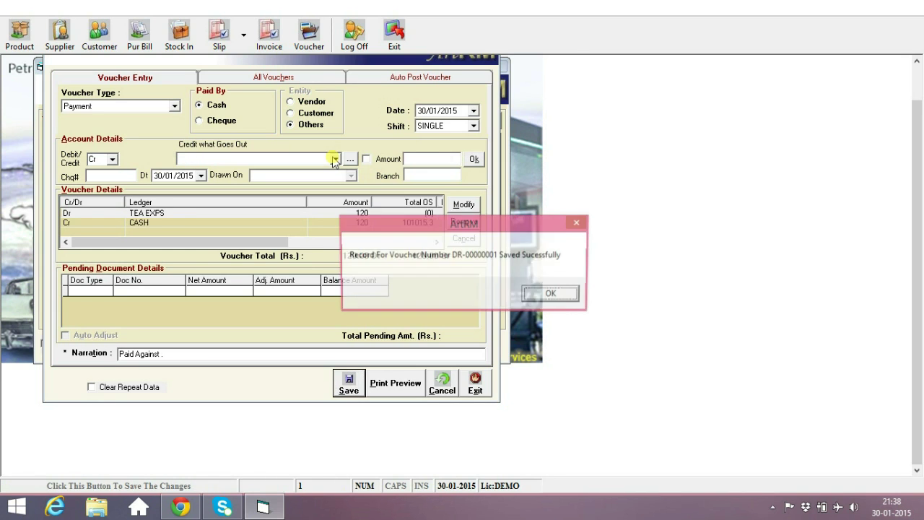
key(Return)
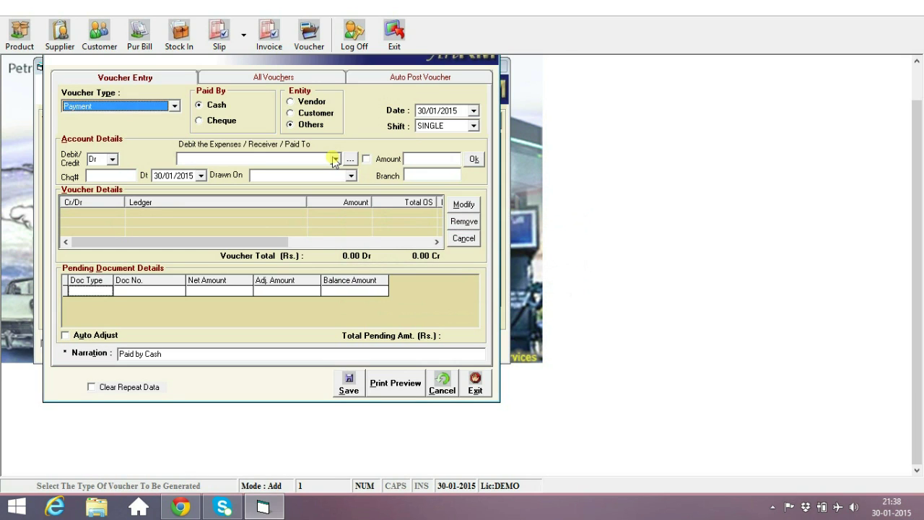
Start another Payment voucher paid by Cash to Others on 30/01/2015, with TANKER CHARGES as the debit ledger
key(Return)
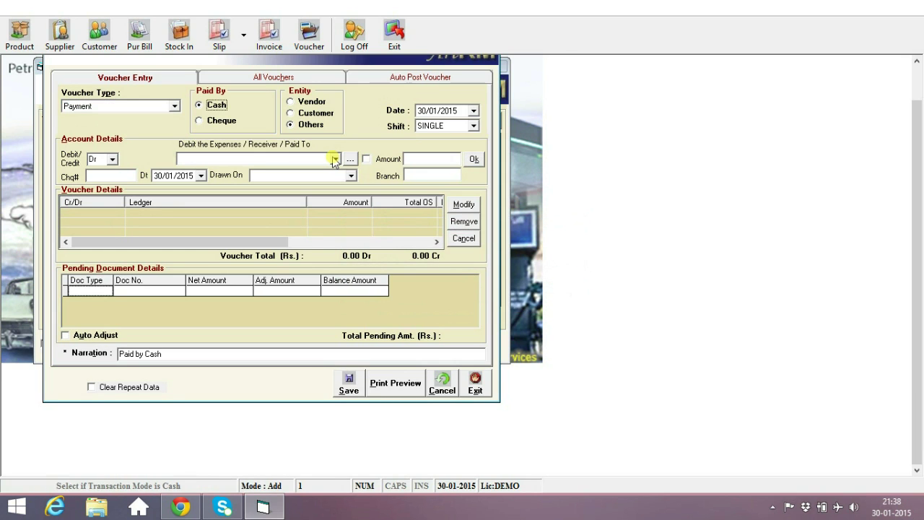
key(Return)
key(Return)
key(Return)
key(Return)
key(Return)
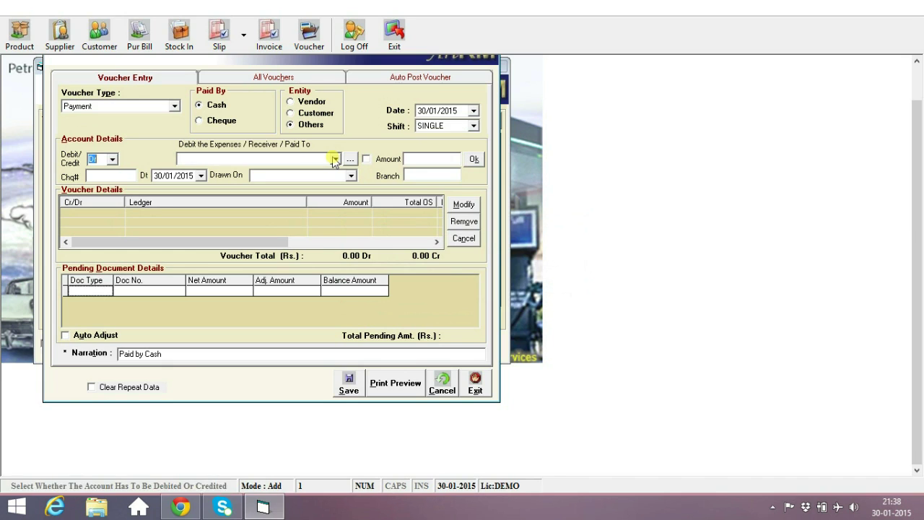
text(TANKER CHARGES)
key(Return)
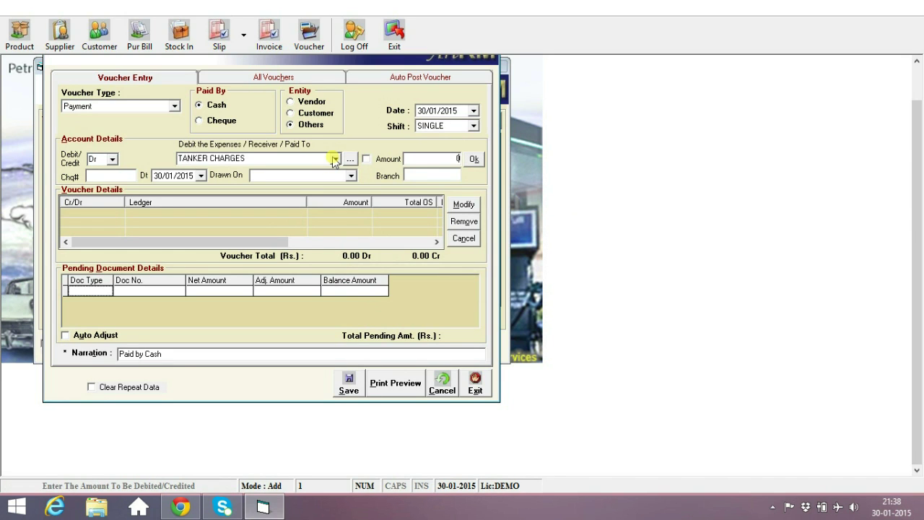
Debit 400 to the tanker charges, credit it to CASH, save the payment voucher, and close voucher entry
key(Return)
key(Return)
key(Return)
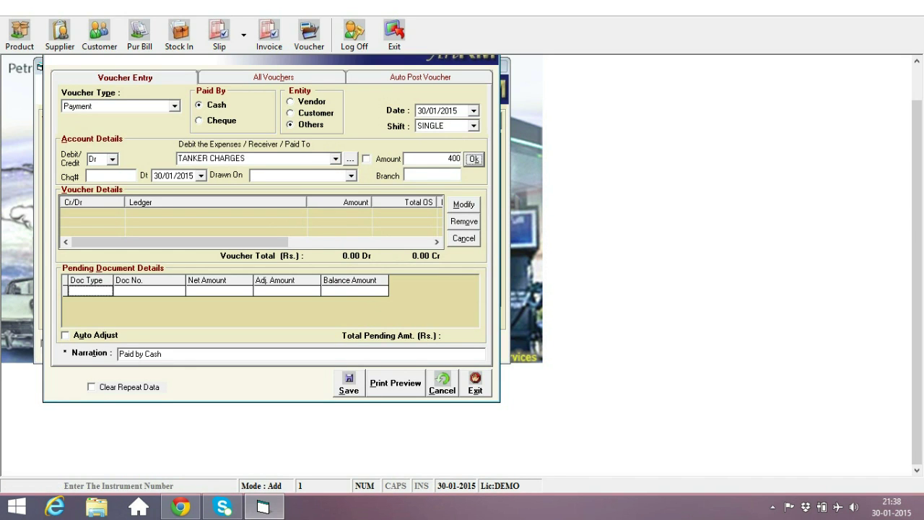
key(Return)
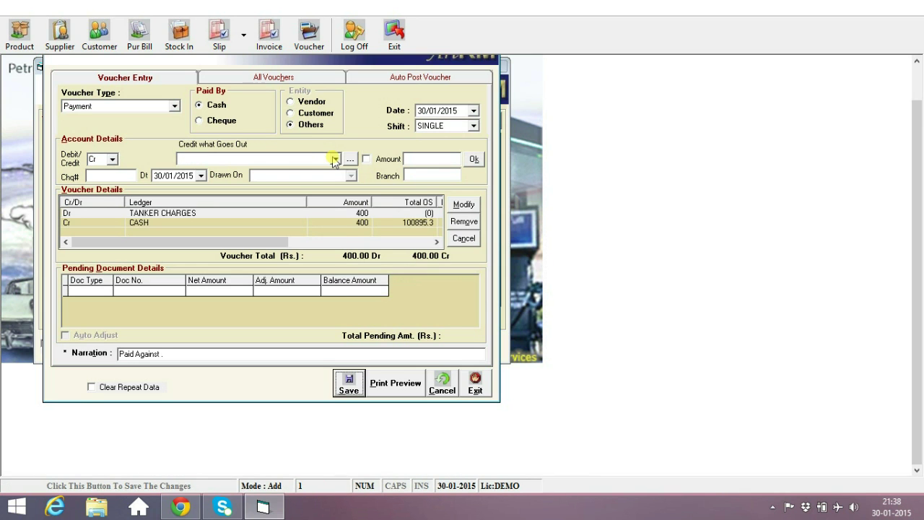
key(Return)
key(Return)
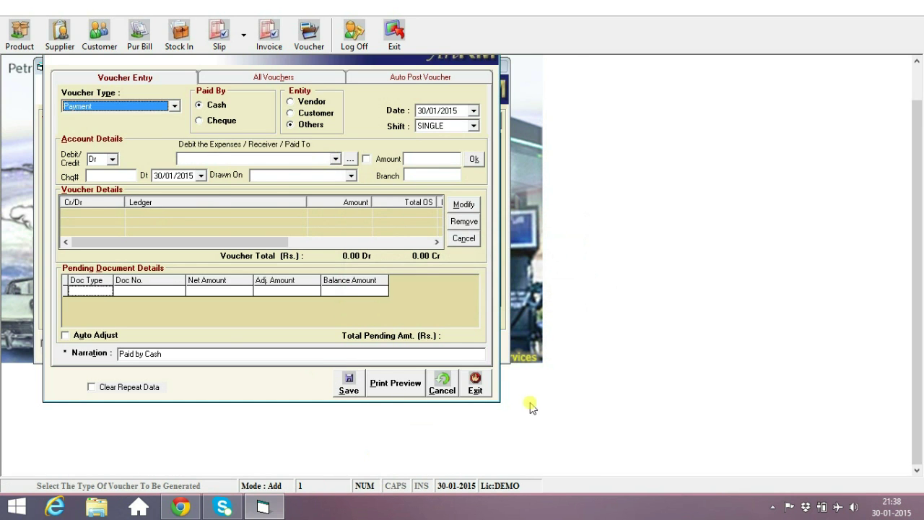
click(475, 383)
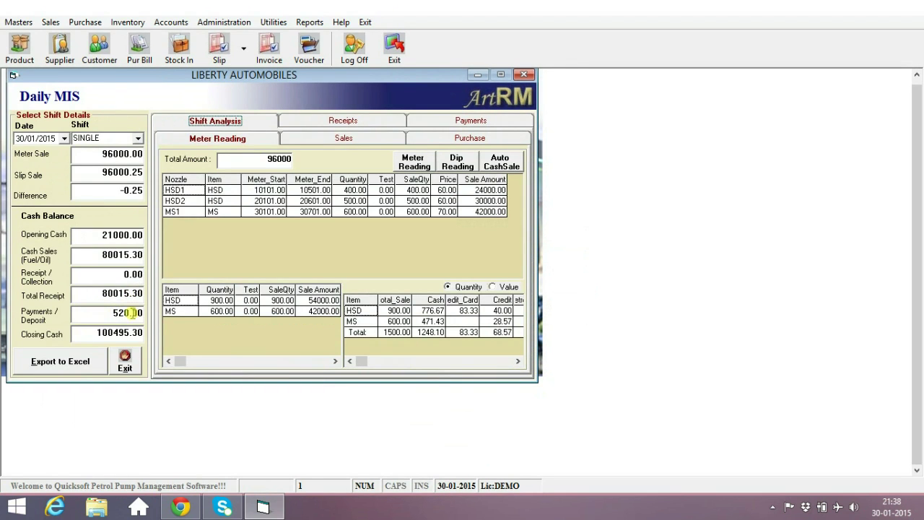
Review the payments, receipts and shift analysis in the daily MIS against the cash balance, and close it
click(453, 124)
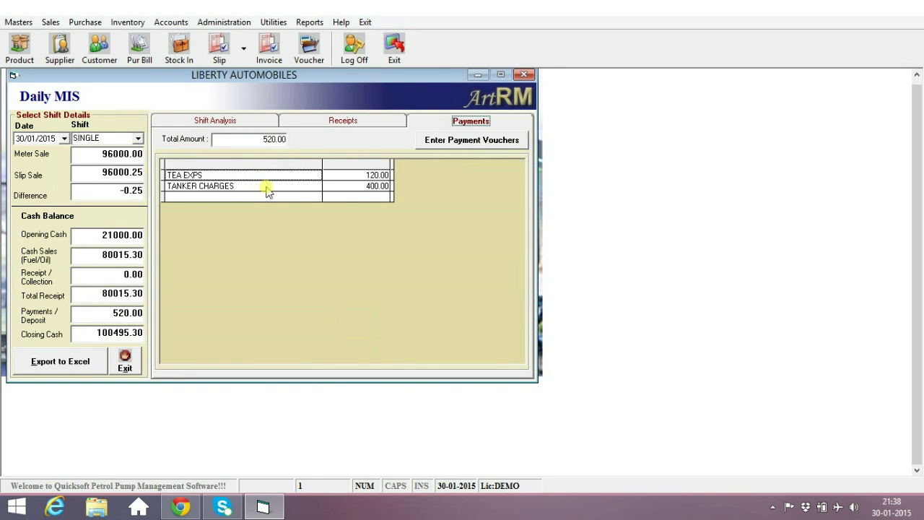
click(373, 124)
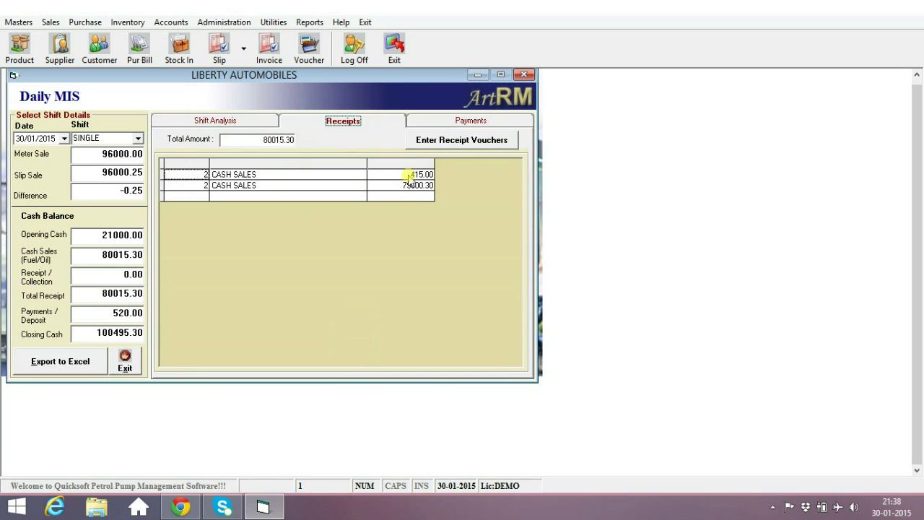
click(257, 124)
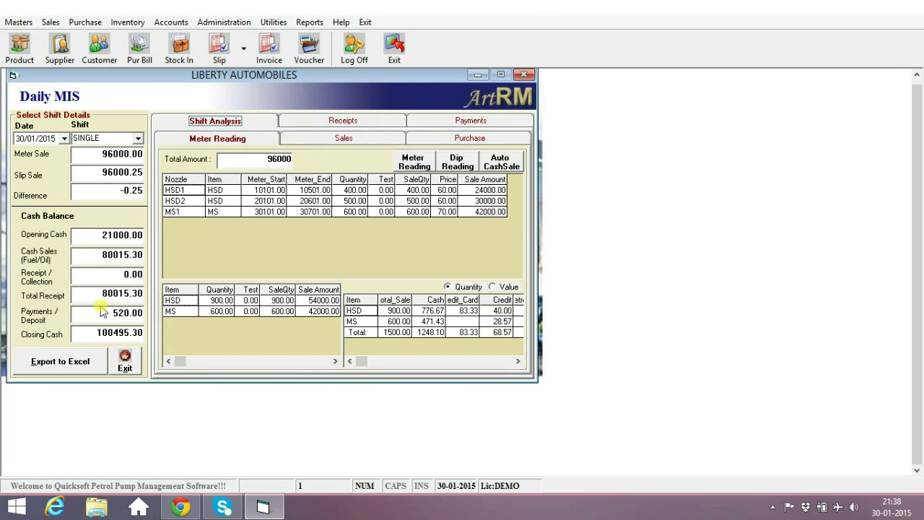
click(125, 362)
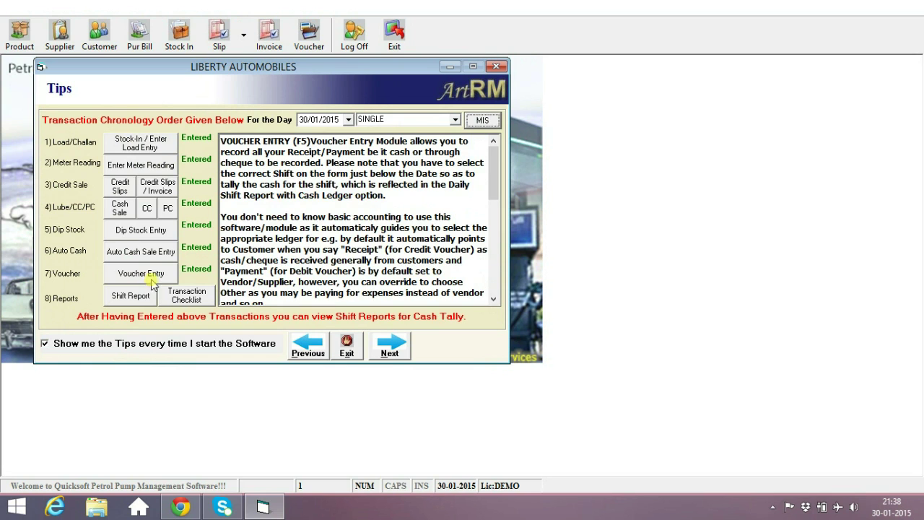
Start a new voucher entry of type Contra and set the cash as Deposited
click(153, 275)
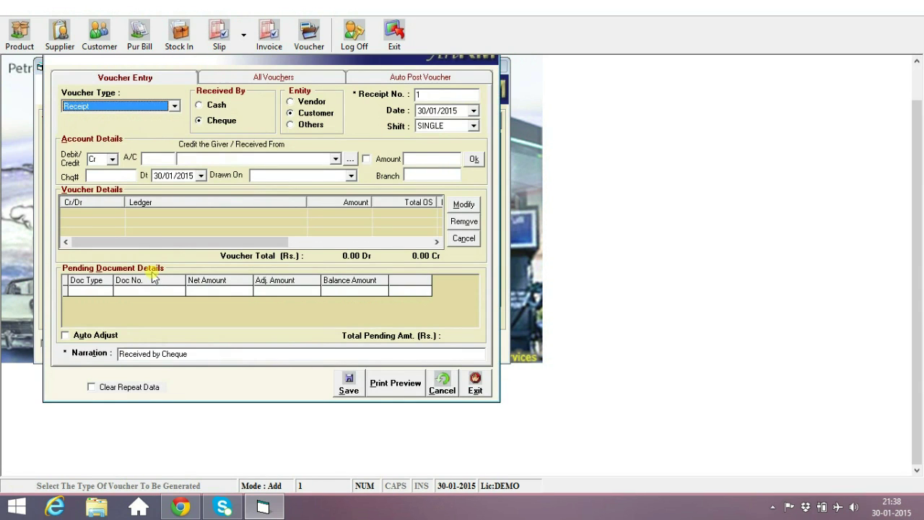
key(Down)
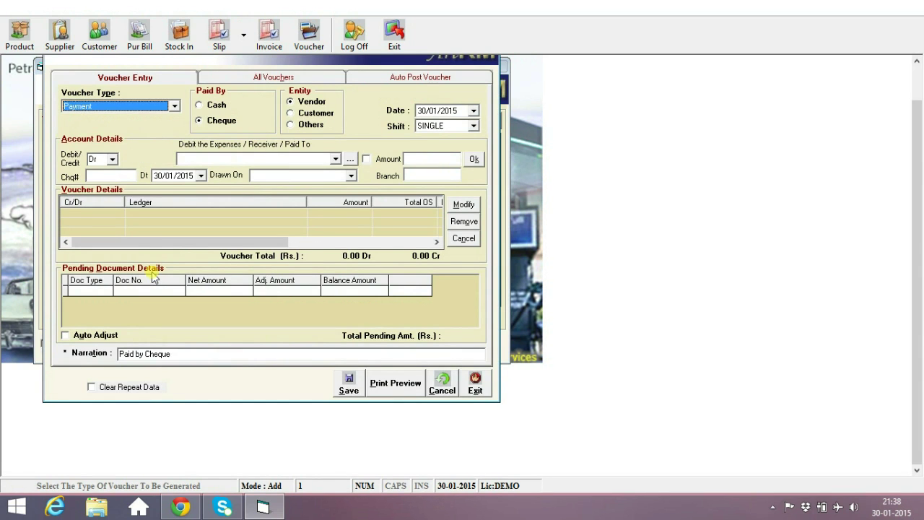
key(alt+Down)
key(Down)
key(Return)
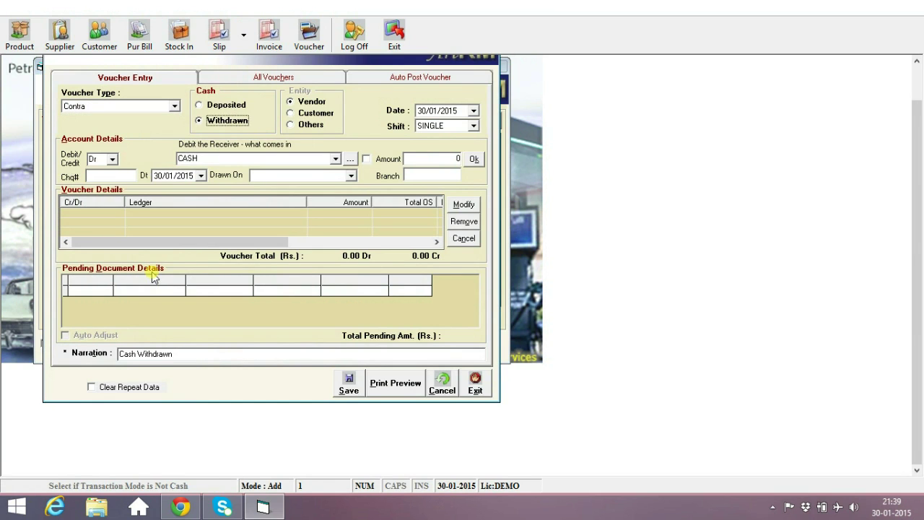
key(Up)
Debit 100000 to HDFC BANK, credit it to CASH, save the contra voucher, and close voucher entry
key(Return)
key(Return)
key(Return)
key(Return)
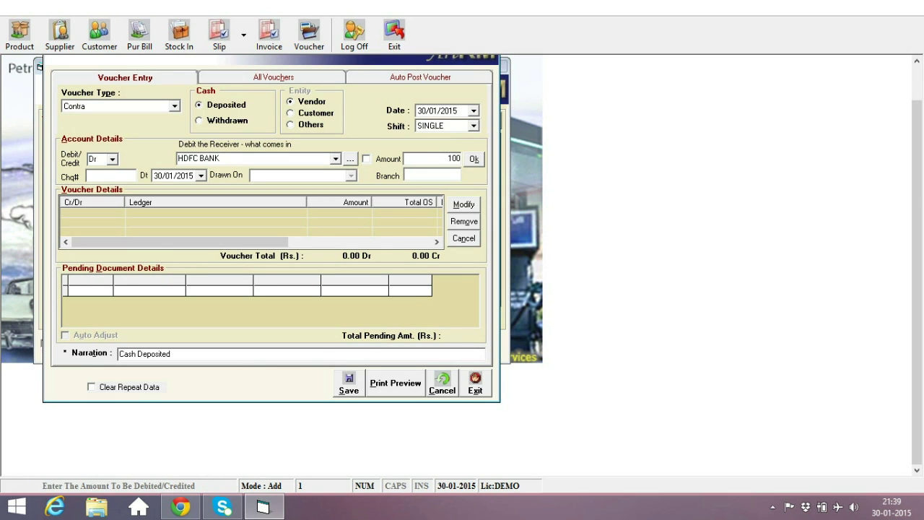
key(Return)
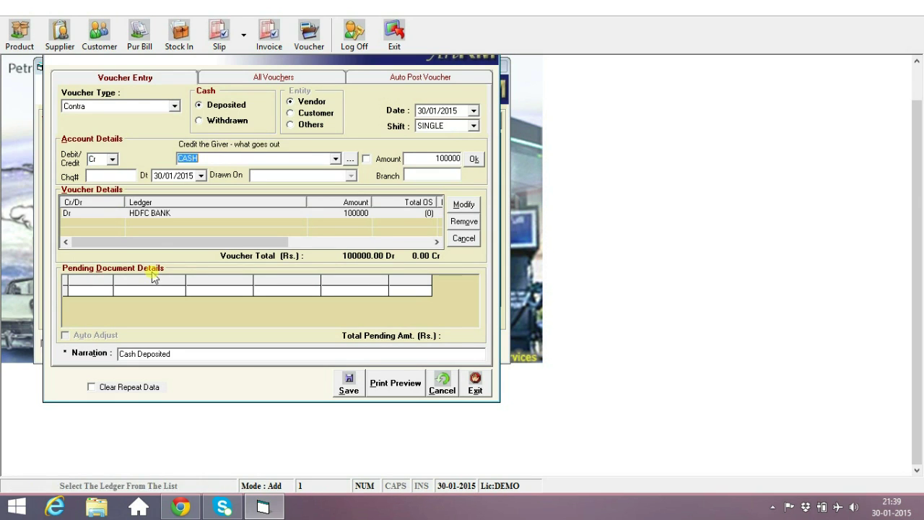
key(Return)
key(Return)
key(Return)
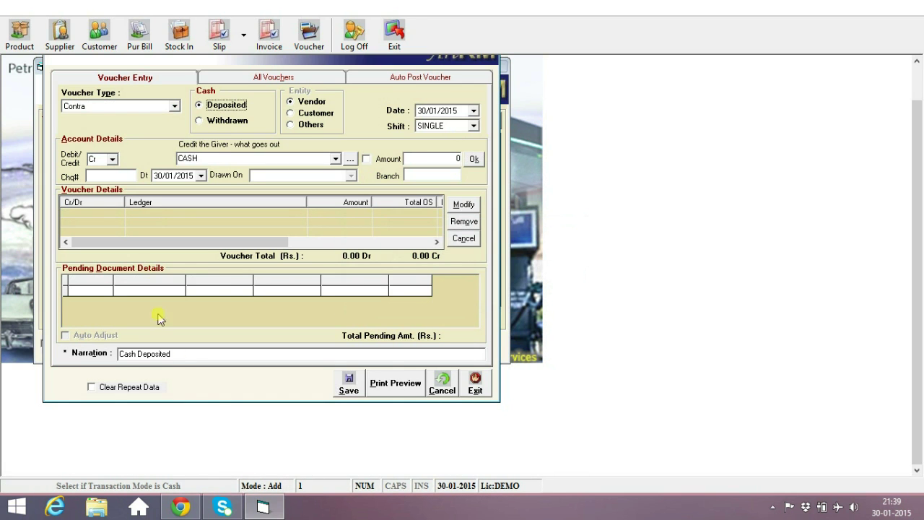
click(477, 383)
Open the daily MIS, compare the listed payments and bank deposit with the closing cash, and return to the shift analysis
click(483, 119)
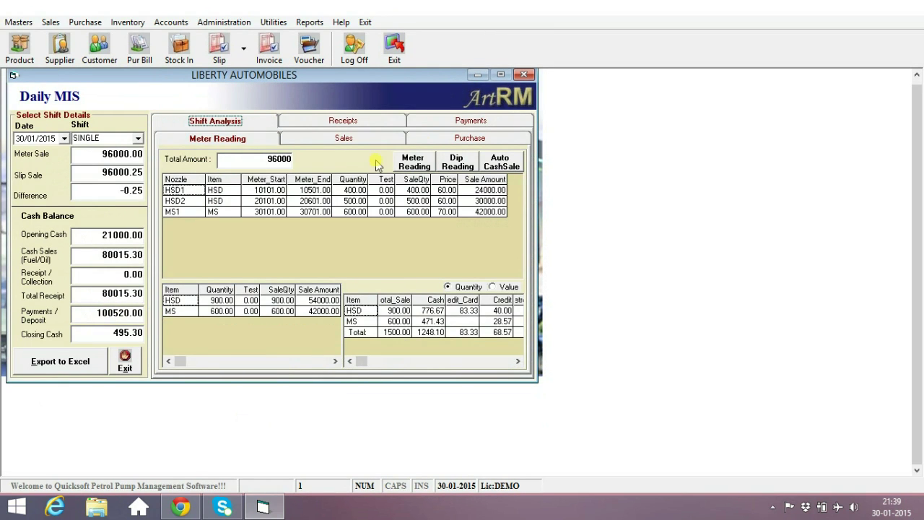
click(466, 121)
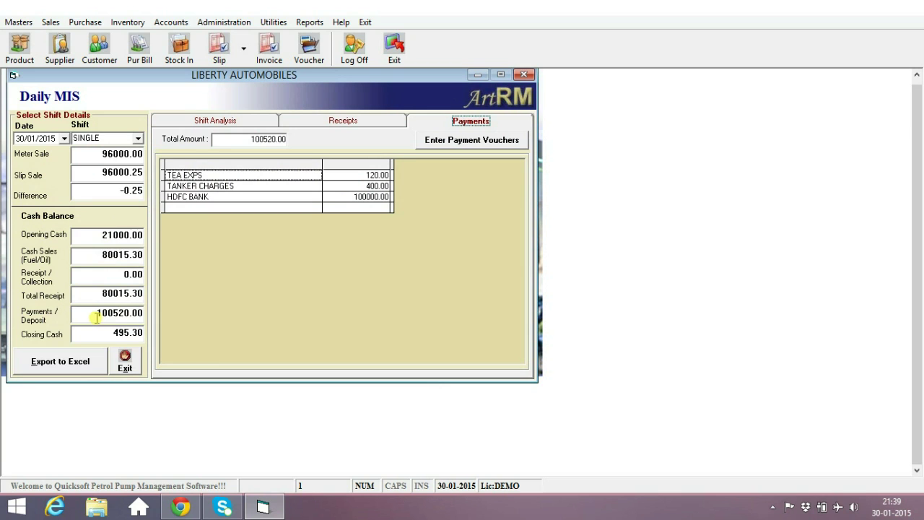
drag(110, 332, 159, 332)
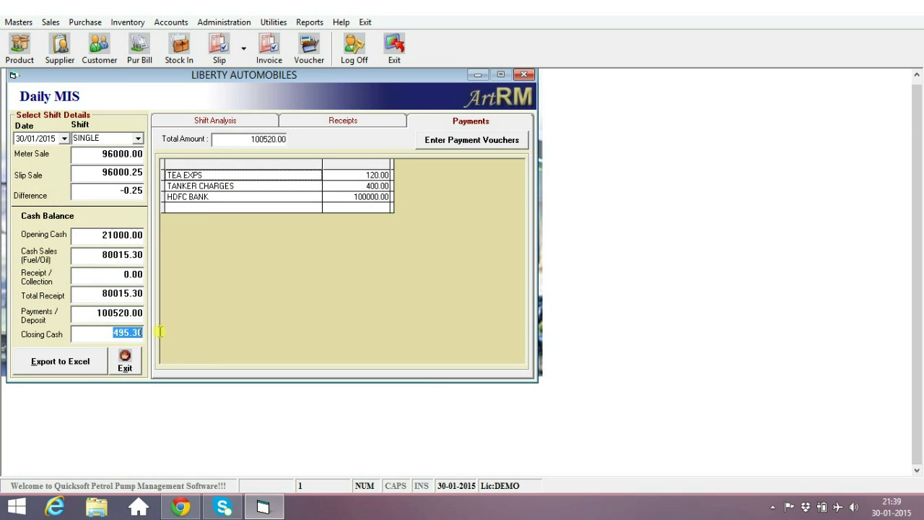
click(211, 121)
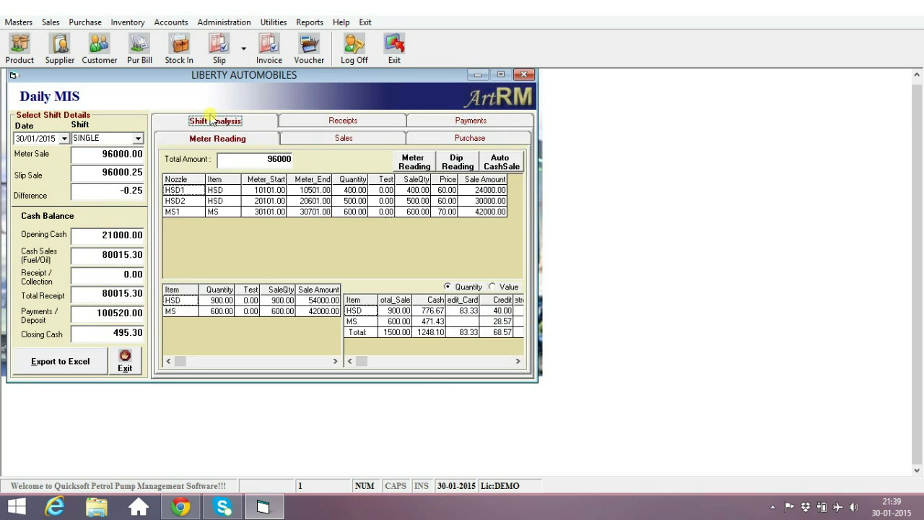
Check the opening cash for 31/01/2015 in the daily MIS, and return to 30/01/2015
click(64, 137)
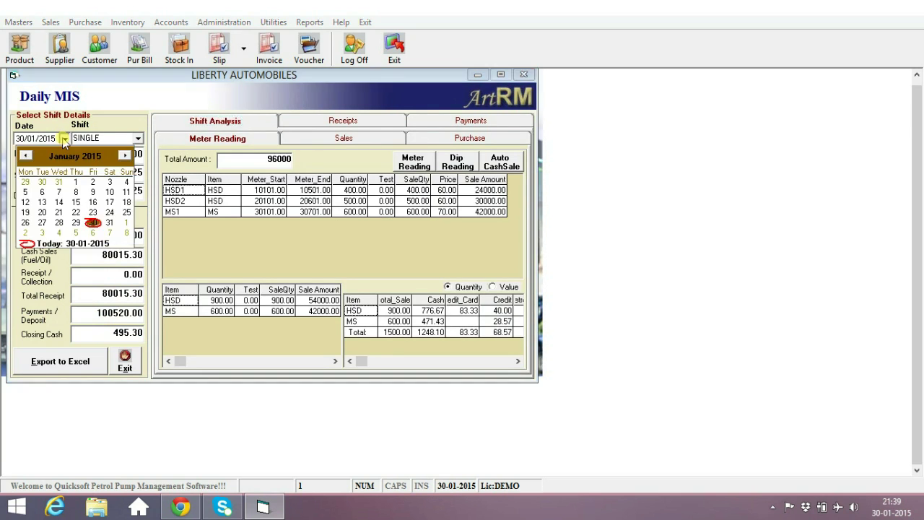
click(110, 223)
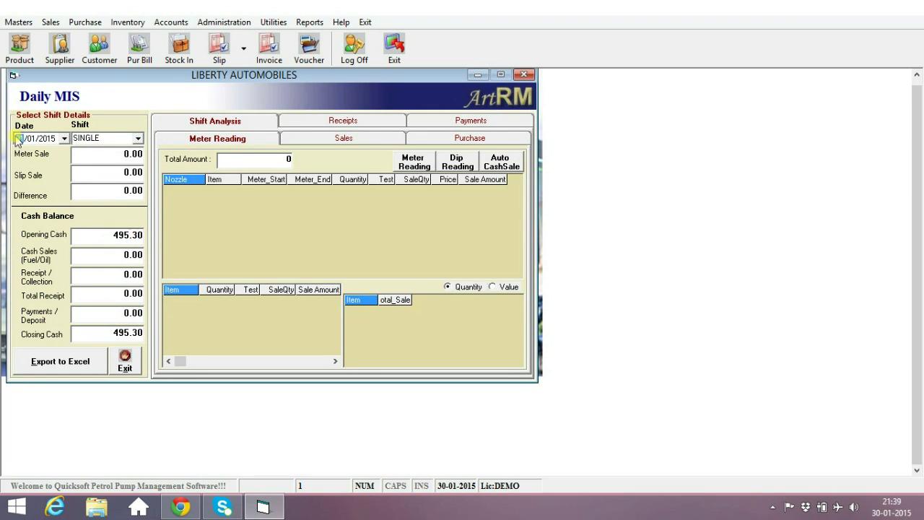
click(64, 138)
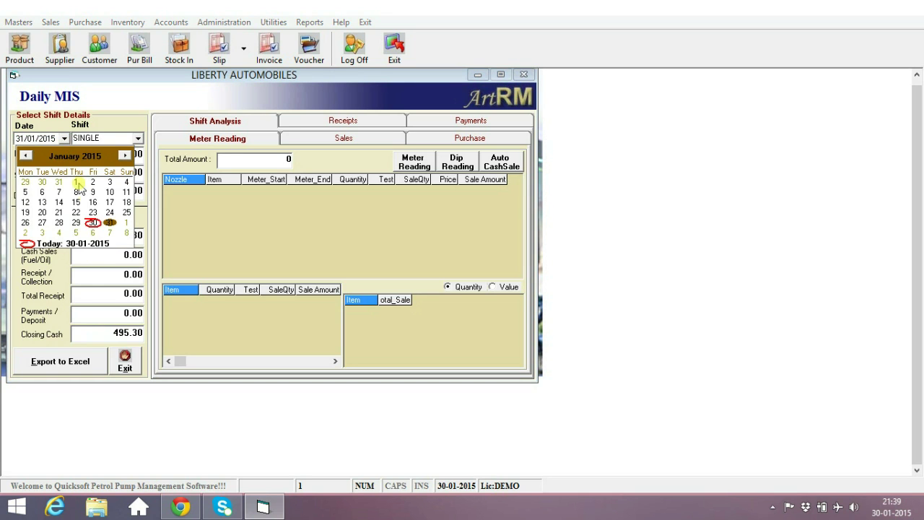
click(98, 223)
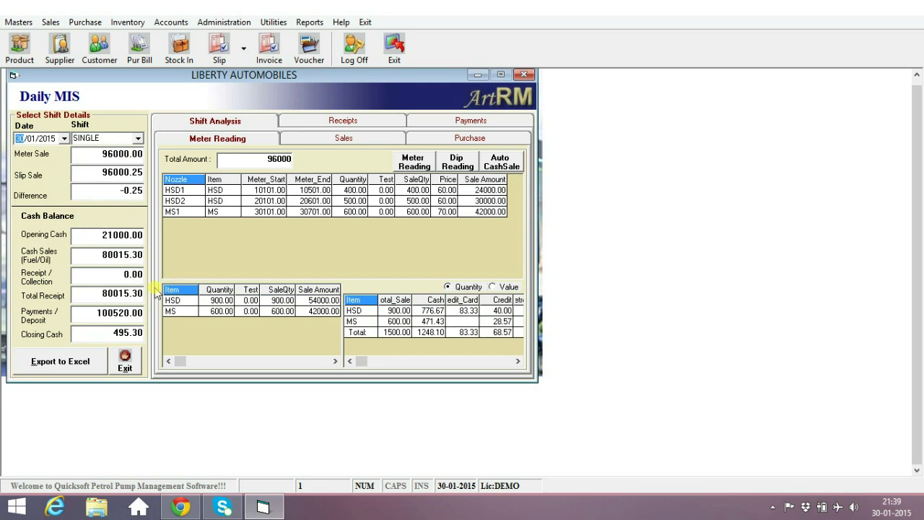
Export the daily MIS for 30/01/2015 to Excel and switch to the exported workbook
click(62, 365)
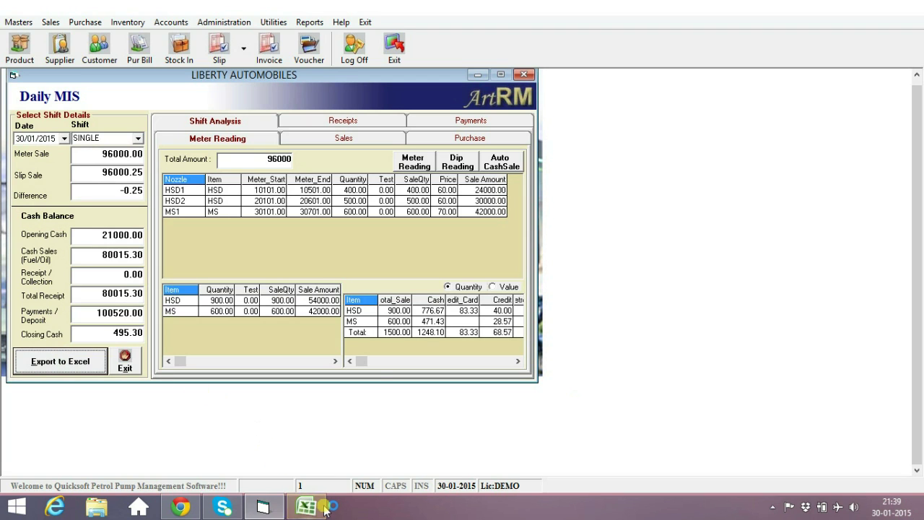
mouse_move(325, 510)
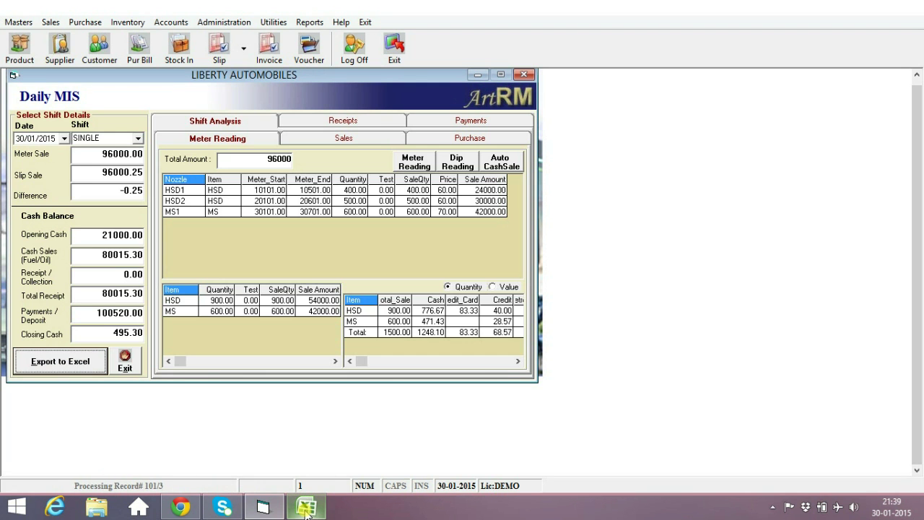
click(306, 509)
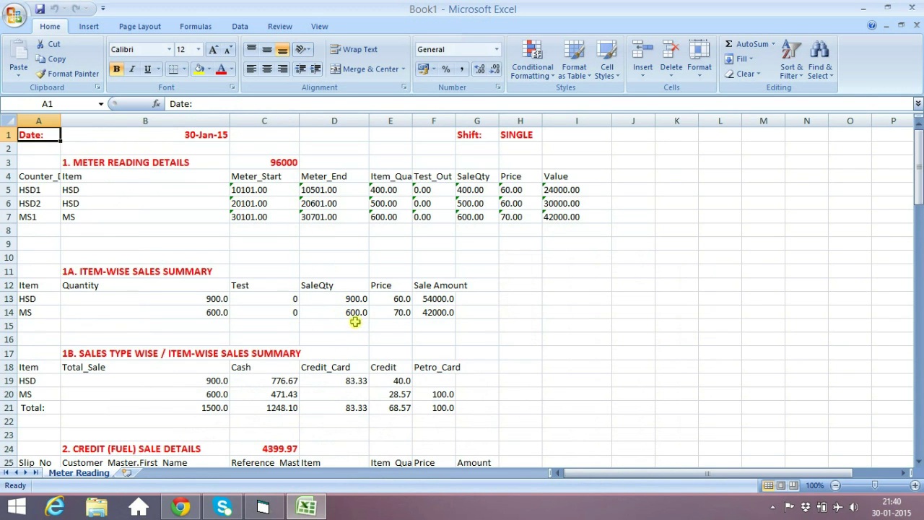
Examine the sale quantities and the cash, credit card, credit and petro card columns in the item-wise and sales-type summaries
click(351, 299)
click(355, 312)
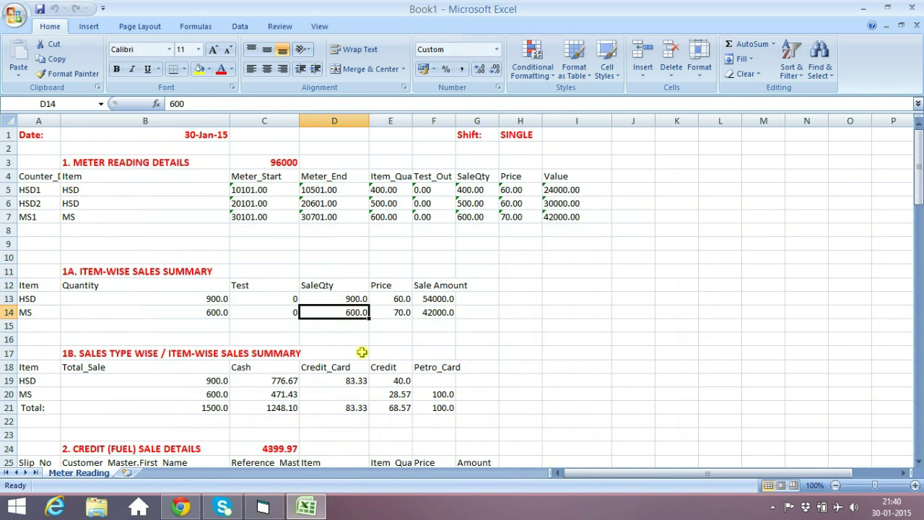
drag(342, 382, 336, 408)
drag(396, 380, 396, 407)
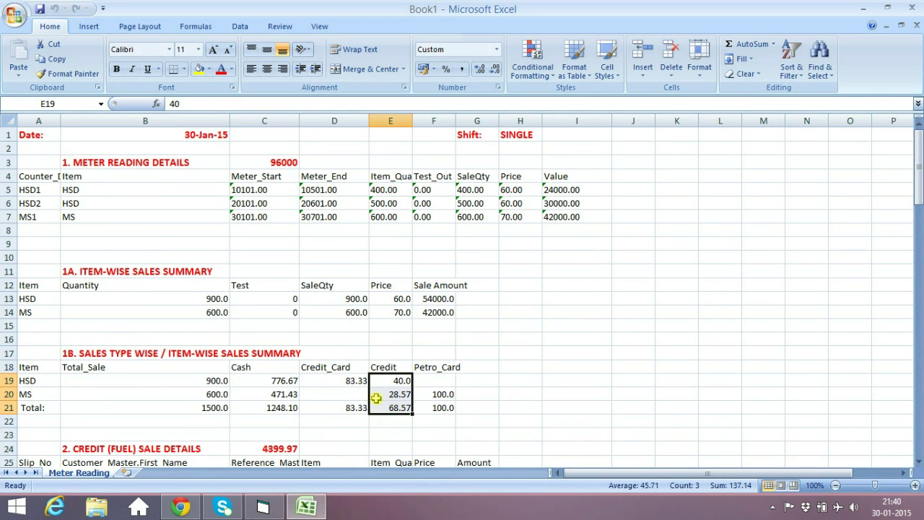
drag(448, 370, 440, 407)
drag(272, 379, 257, 407)
drag(206, 380, 202, 409)
Examine the credit, credit card and petro card fuel sale details, including their batch numbers and machine names
scroll(528, 371, down, 3)
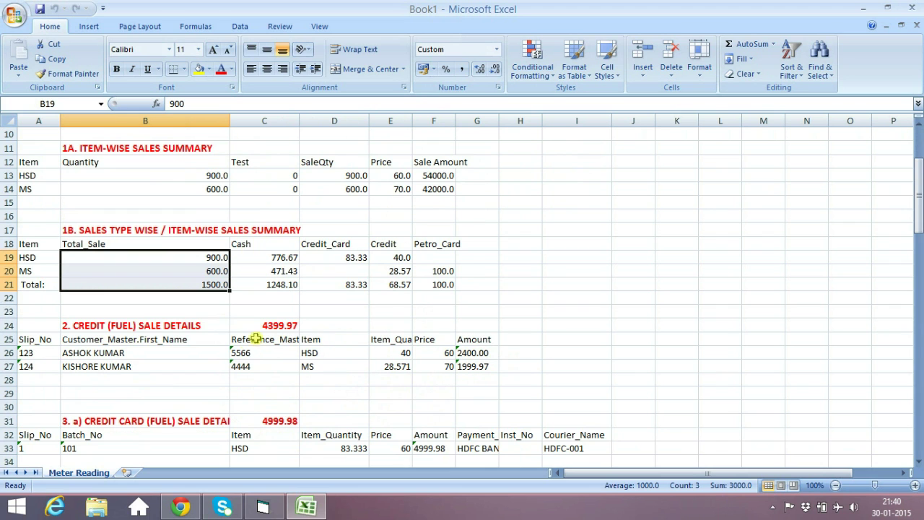
scroll(530, 350, down, 2)
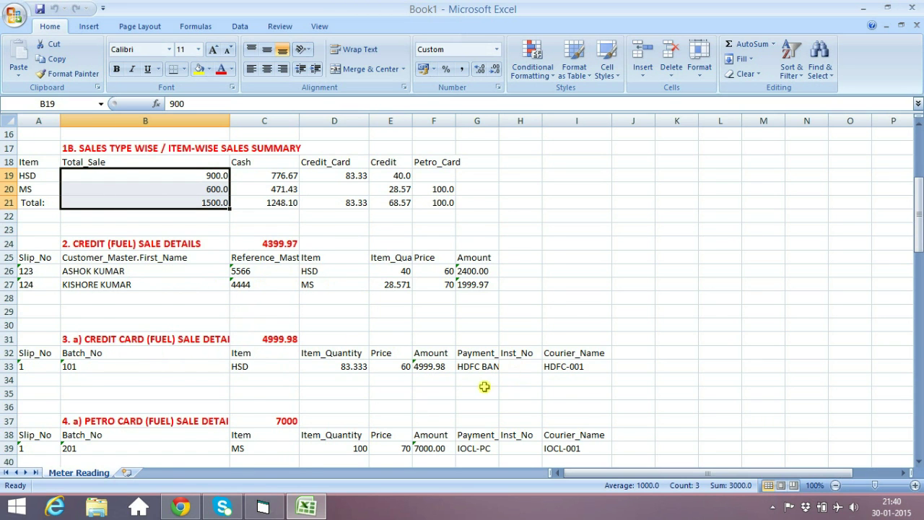
scroll(484, 387, down, 2)
click(567, 289)
click(563, 362)
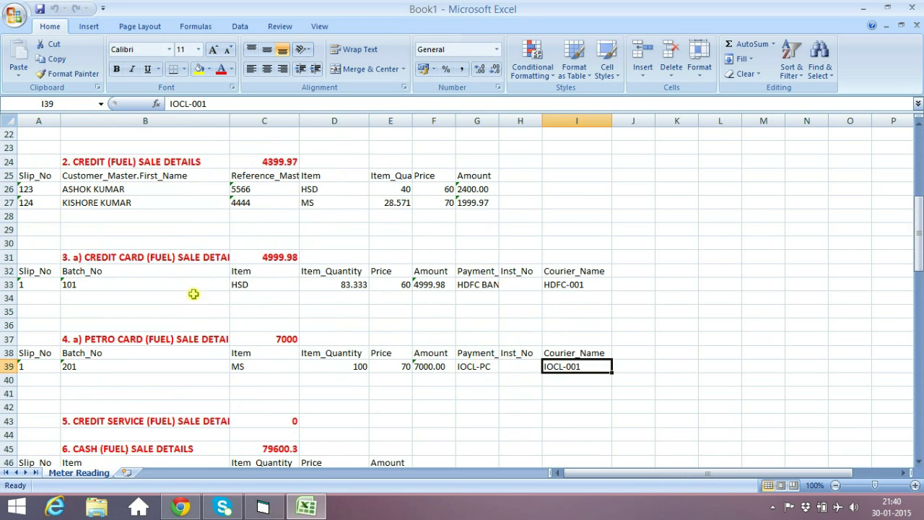
click(117, 369)
click(135, 287)
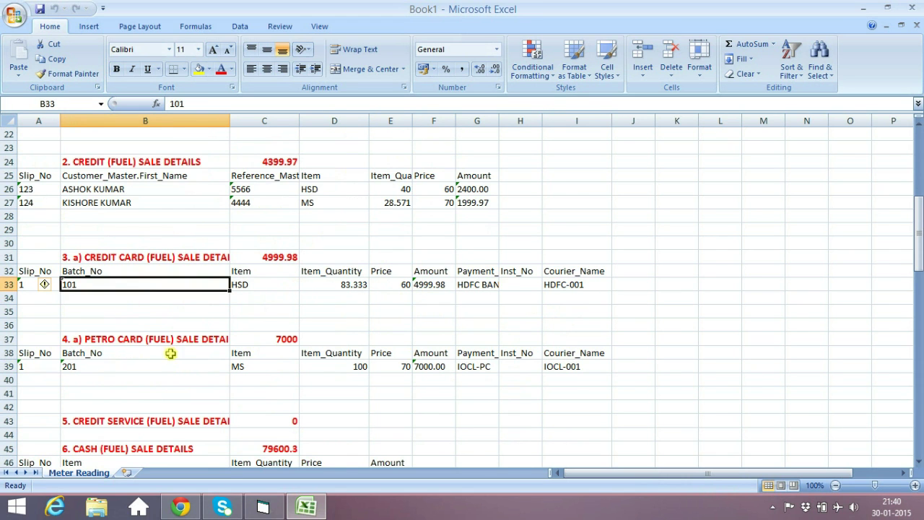
Review the cash sales, cash receipts and payments, fuel sale summary, purchase receipt and dip reading sections of the export
scroll(314, 359, down, 6)
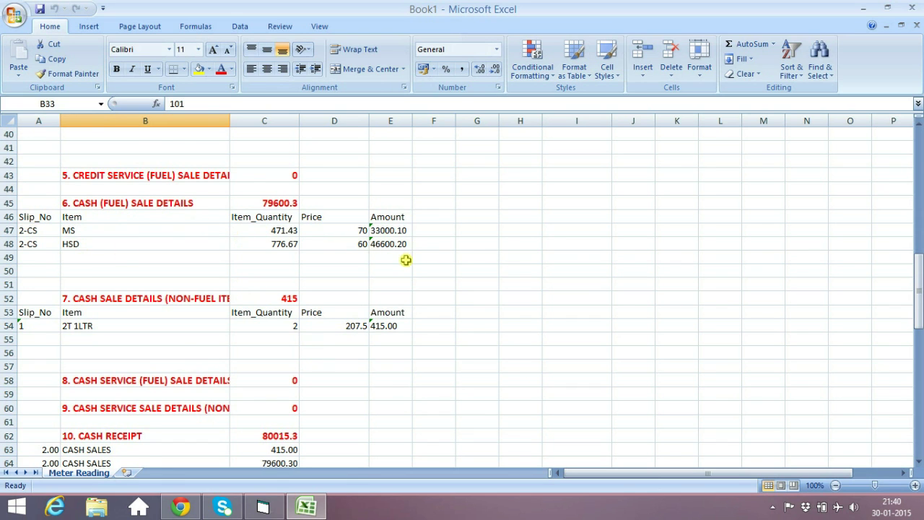
scroll(405, 260, down, 1)
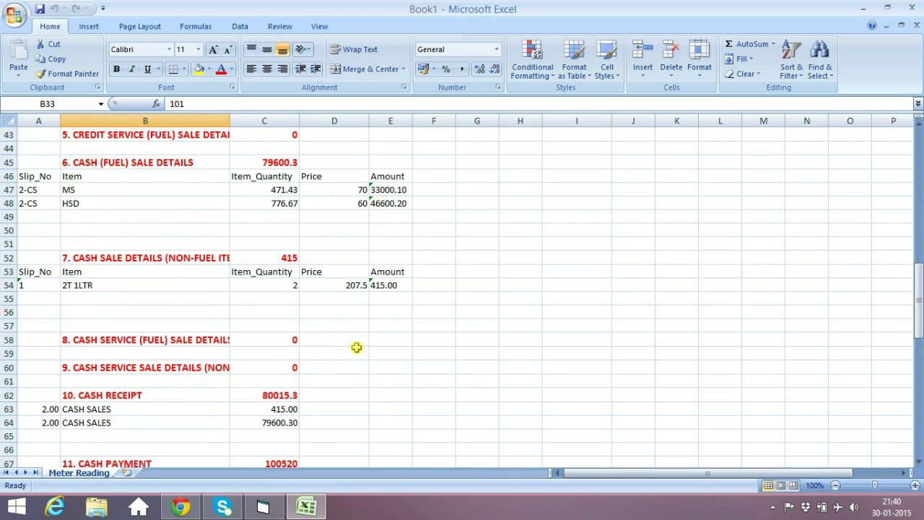
scroll(356, 348, down, 9)
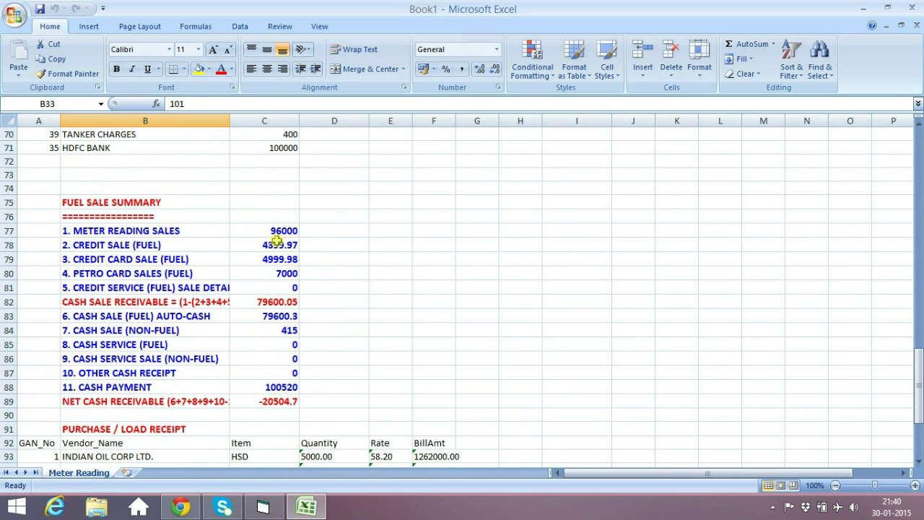
scroll(360, 396, down, 2)
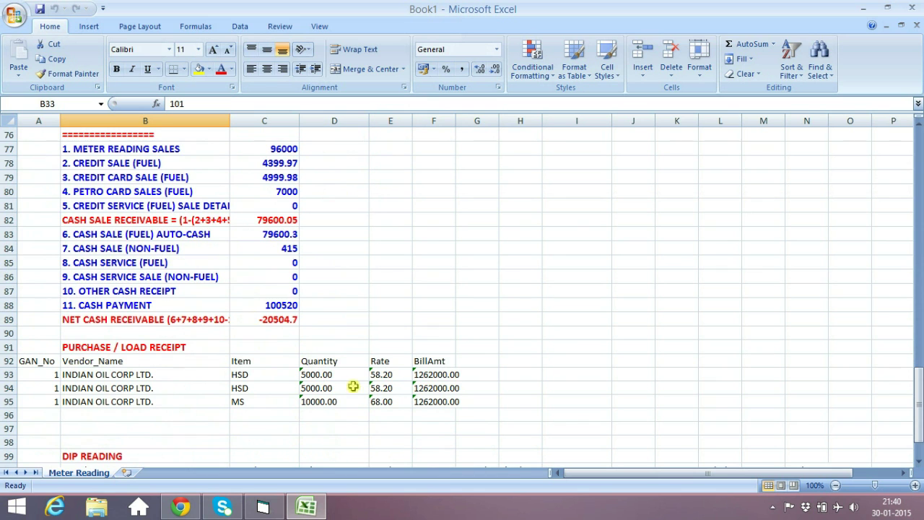
scroll(391, 308, down, 3)
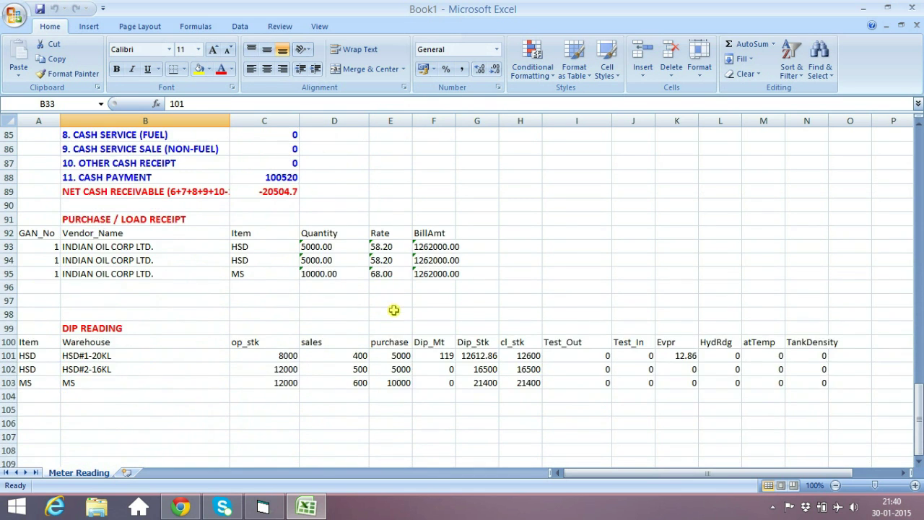
scroll(394, 311, down, 1)
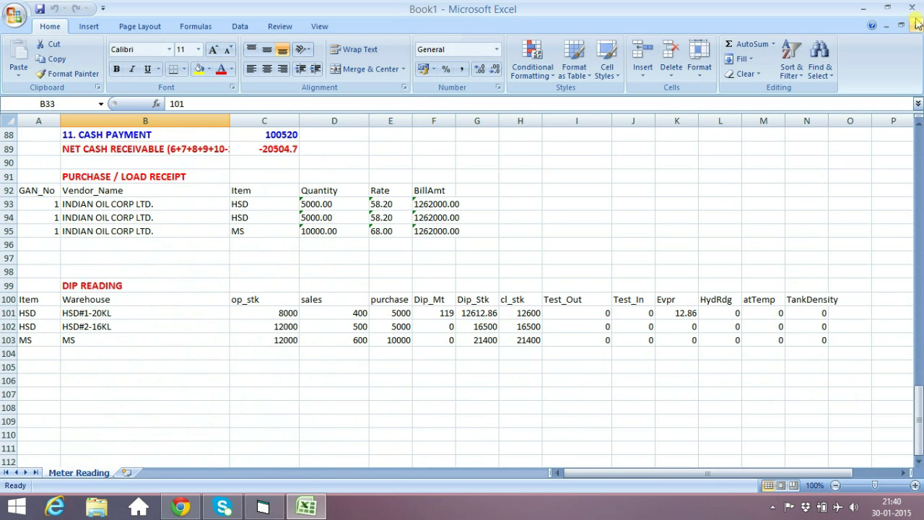
Close the exported workbook without saving it, and exit the daily MIS
click(912, 7)
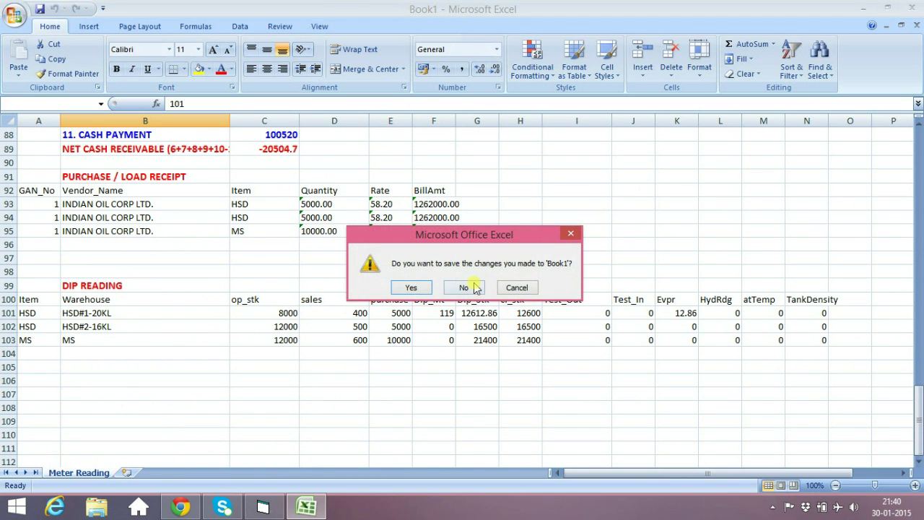
click(463, 287)
click(126, 370)
Open the shift report, set its report type to Shift Report + Ledger Cash A/c, and request a print preview
click(141, 299)
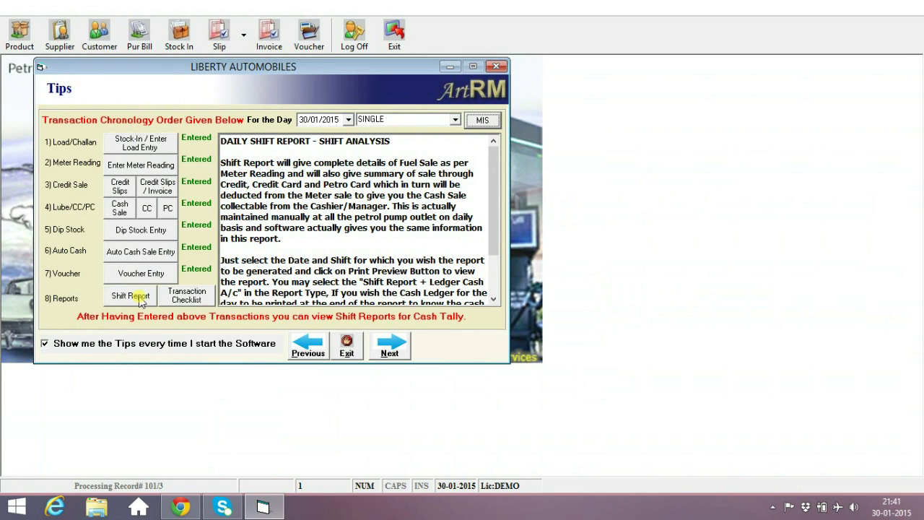
click(130, 296)
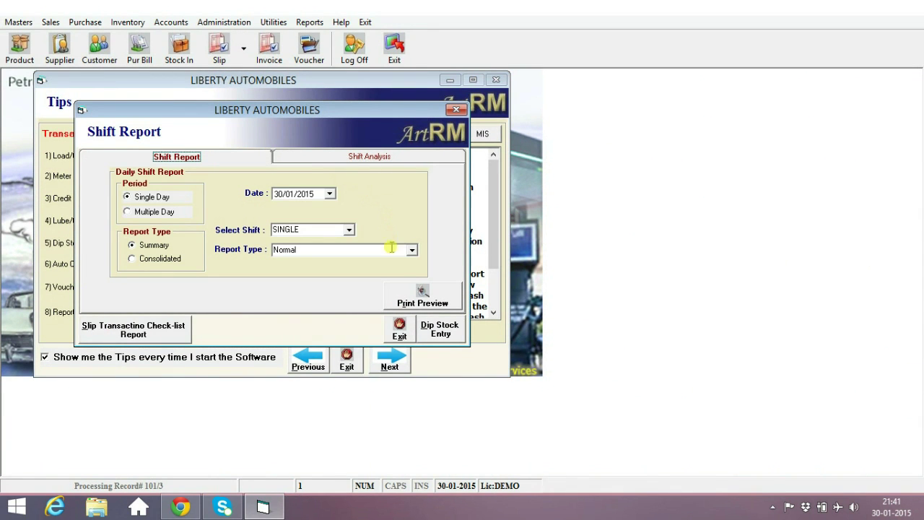
click(413, 251)
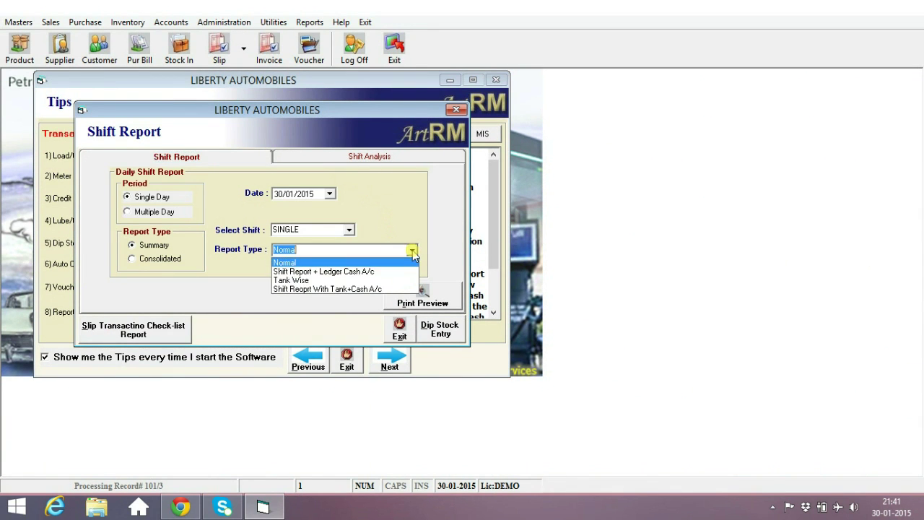
click(370, 272)
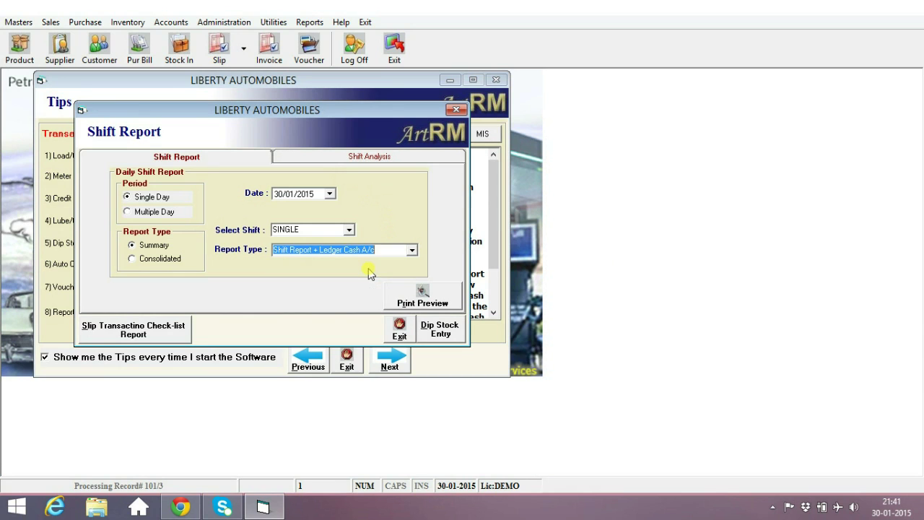
click(431, 298)
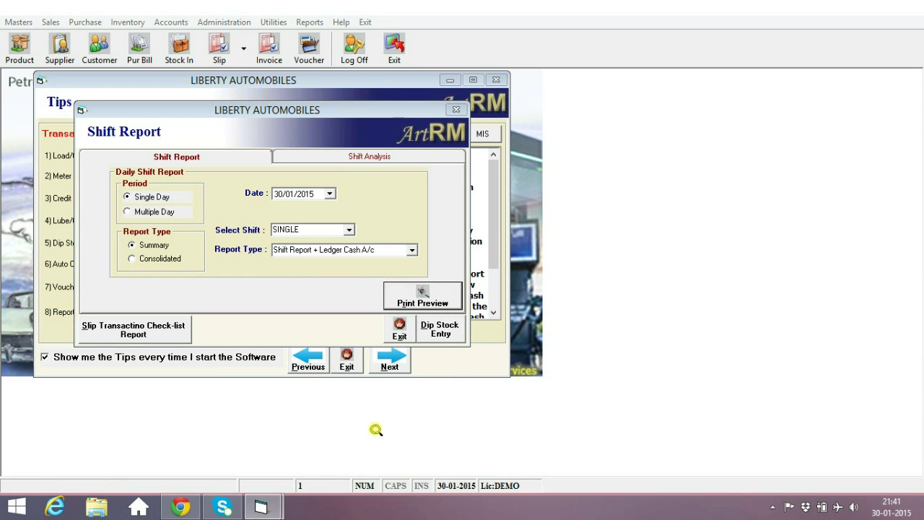
Close the blank report window and generate the shift report's print preview again
mouse_move(269, 512)
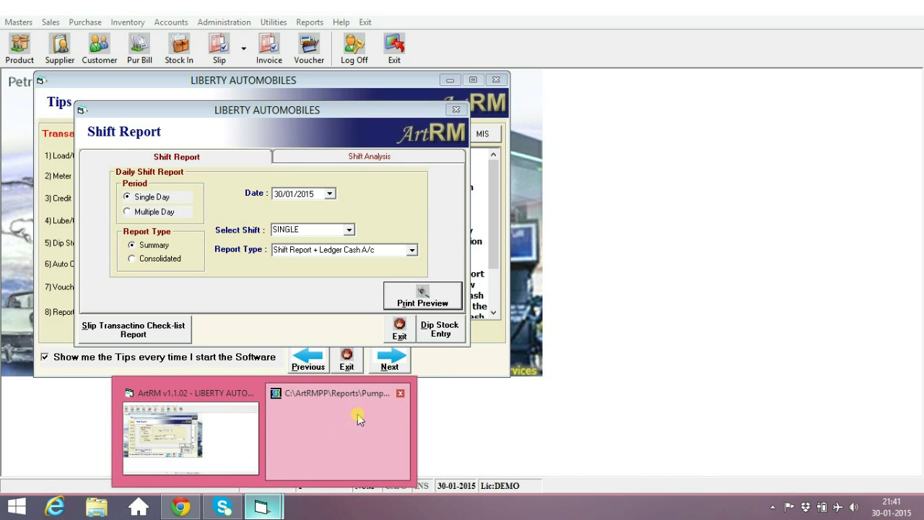
click(401, 393)
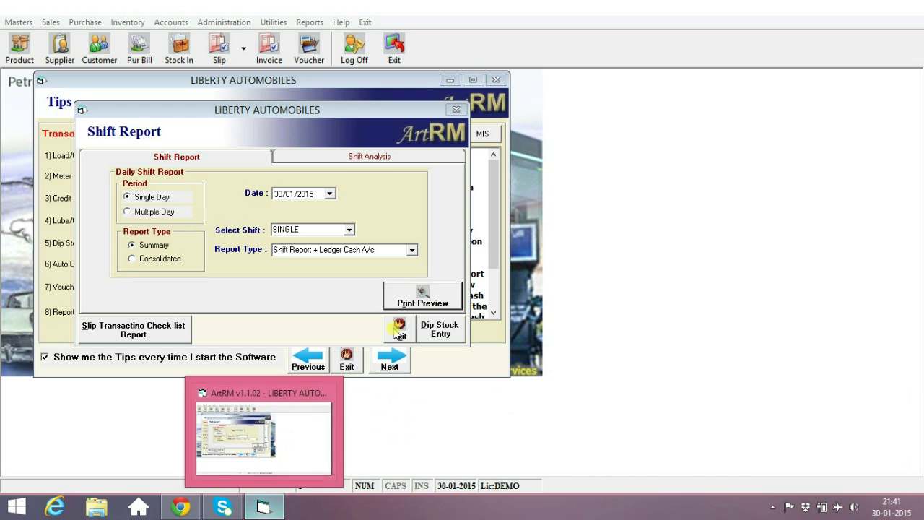
click(424, 292)
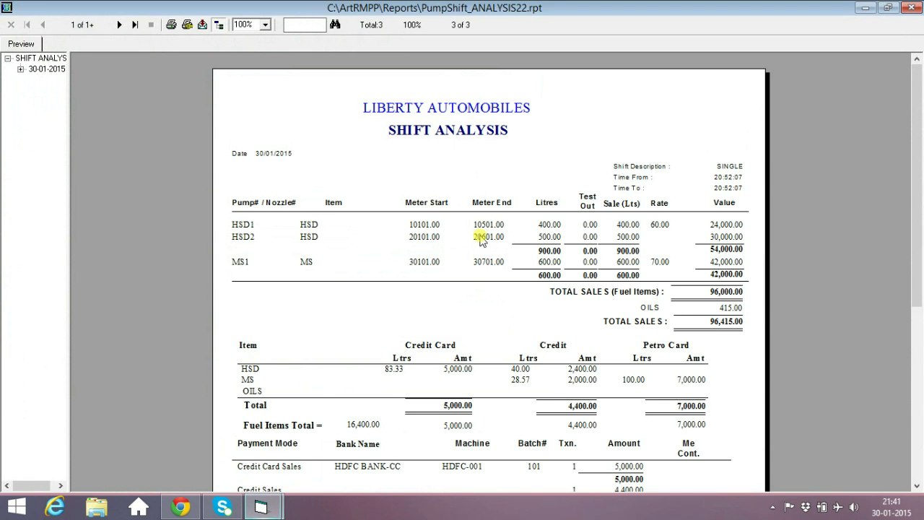
Review the shift analysis and the cash ledger on both report pages, and close the preview and the shift report dialog
drag(920, 141, 911, 116)
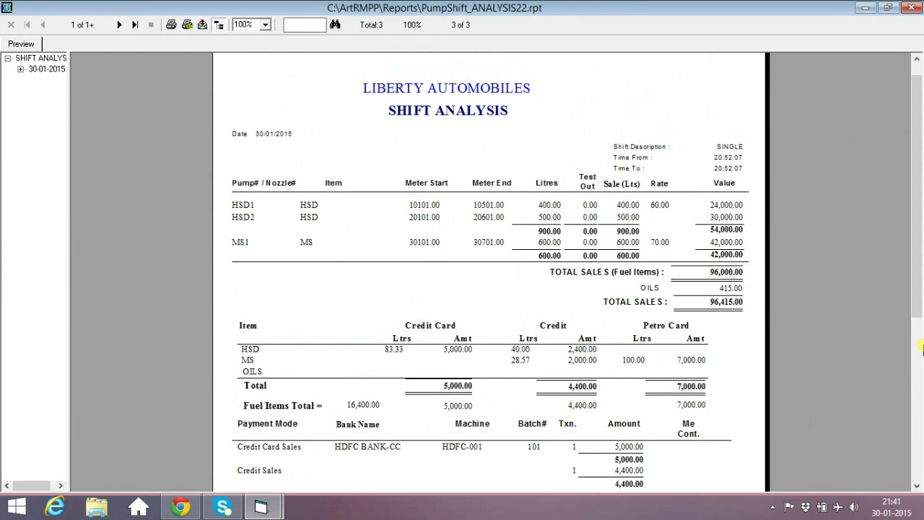
drag(915, 246, 912, 354)
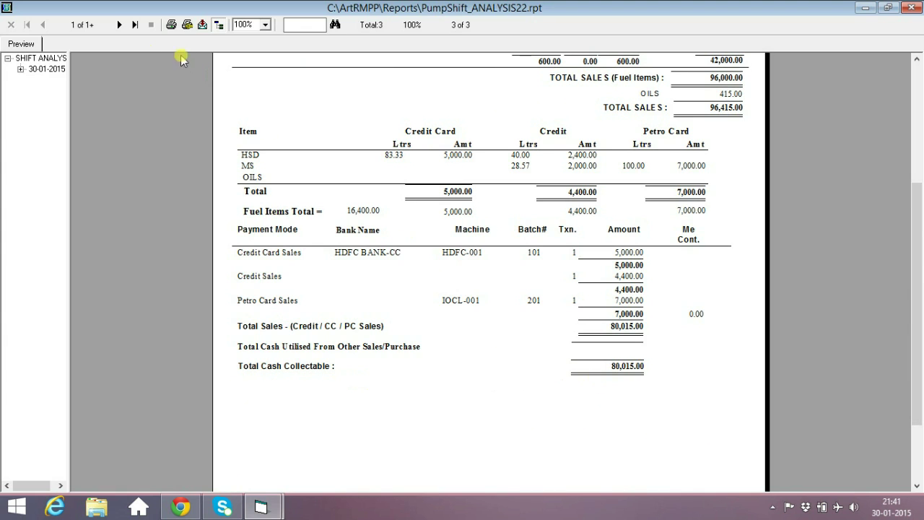
click(119, 26)
drag(921, 306, 916, 190)
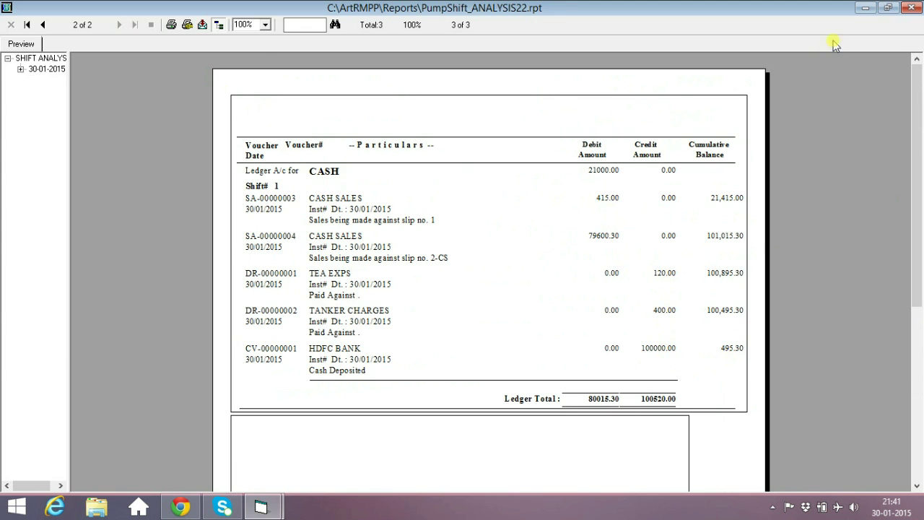
click(911, 7)
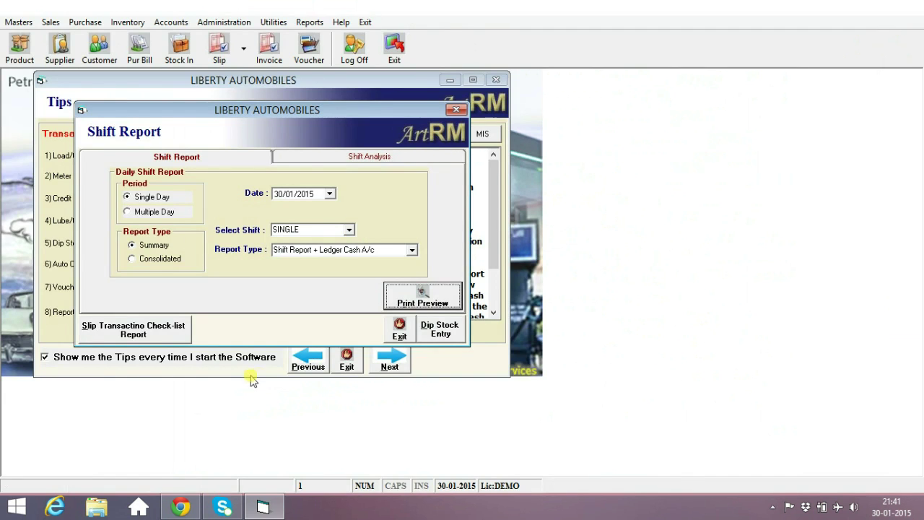
click(399, 333)
Preview the slip transactions checklist for 30/01/2015 with all slip types, review its slips and sales summary, and close it
click(185, 295)
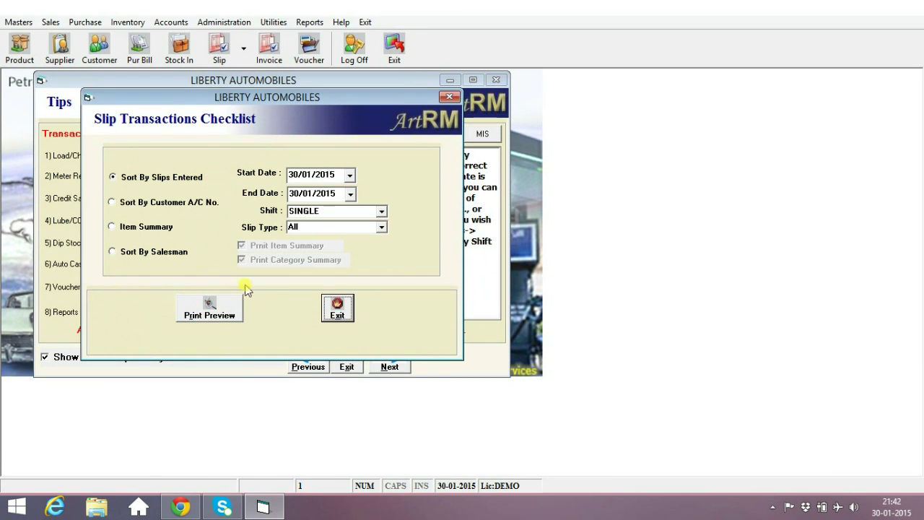
click(206, 313)
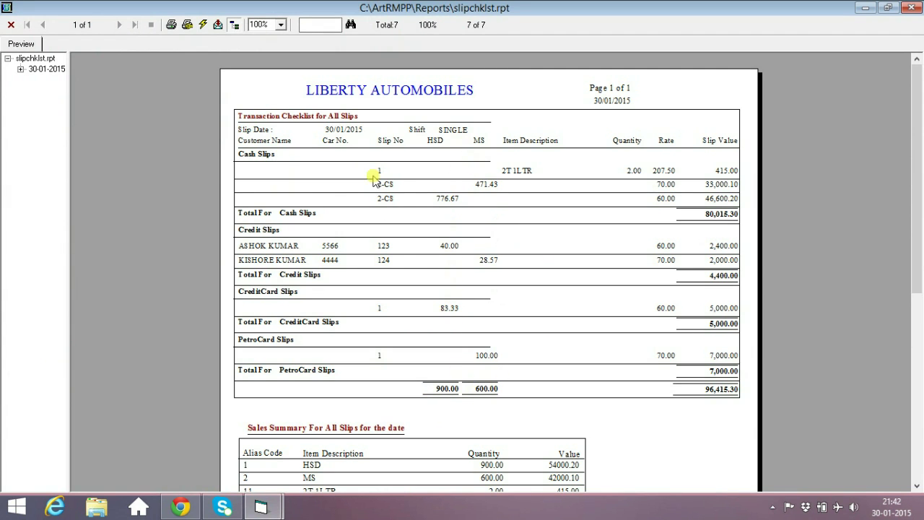
drag(918, 192, 919, 234)
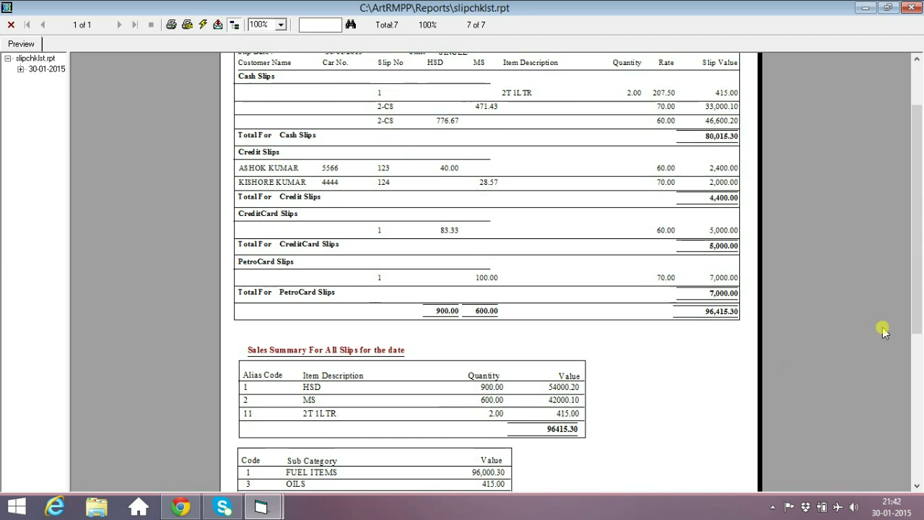
drag(918, 240, 911, 200)
click(912, 7)
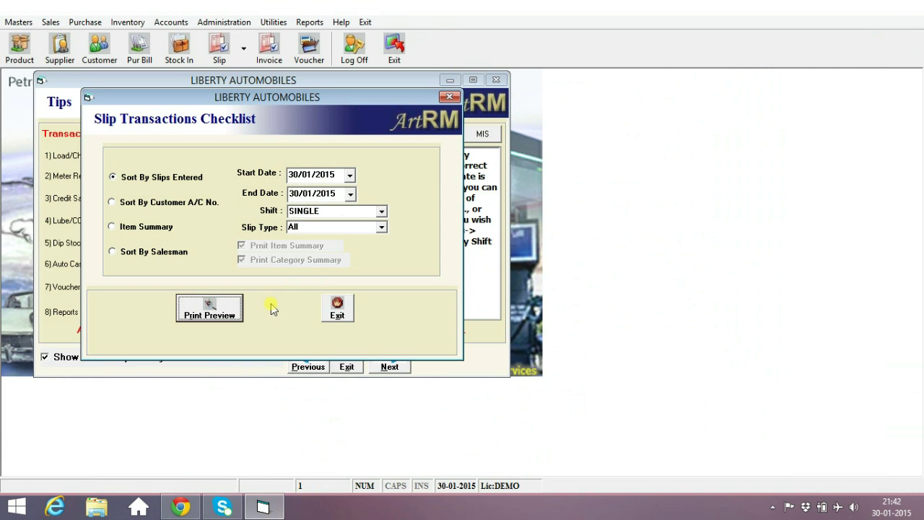
click(337, 309)
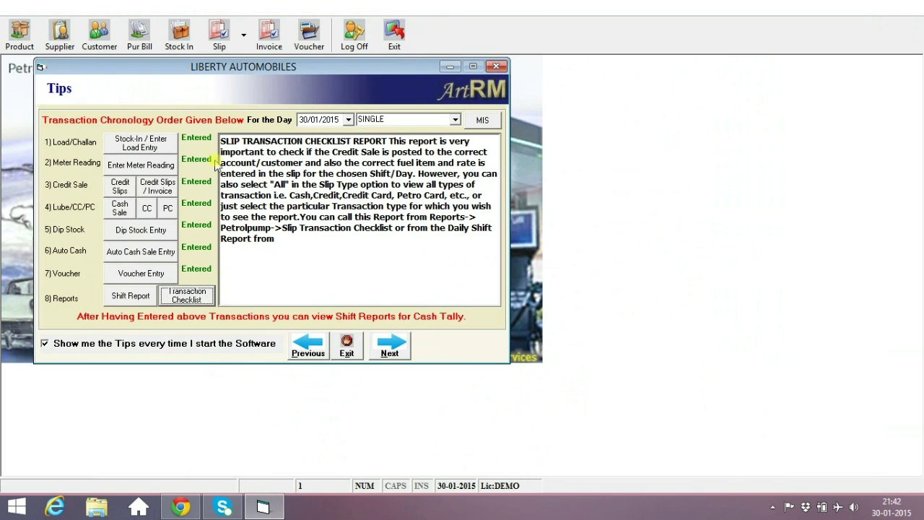